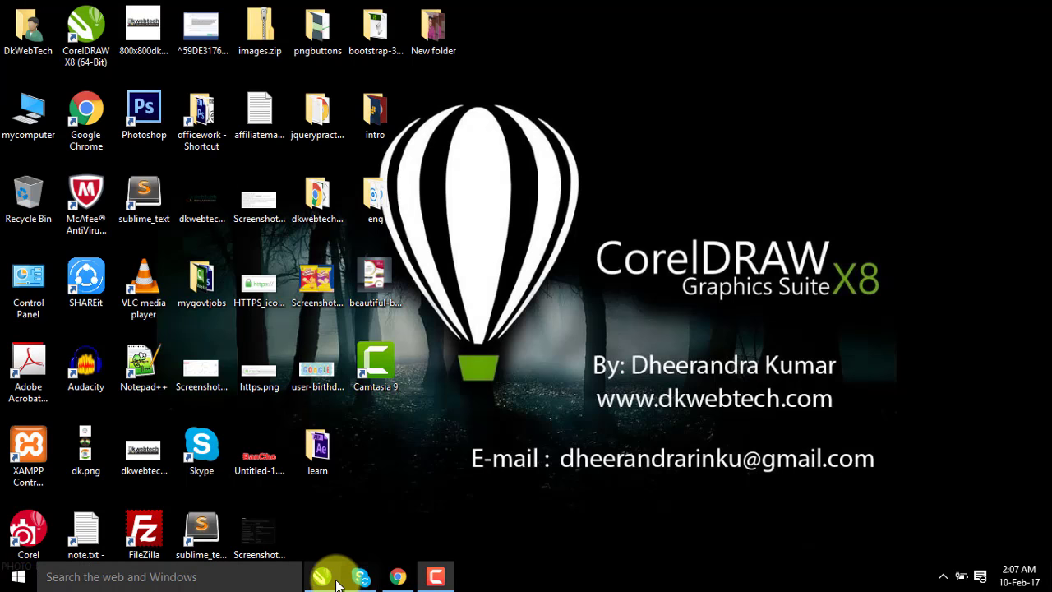
Switch to CorelDRAW X8 and create a document named interiorvisiting with Business Card size, CMYK color mode and 300 dpi.
{"action": "left_click", "coordinate": [327, 578]}
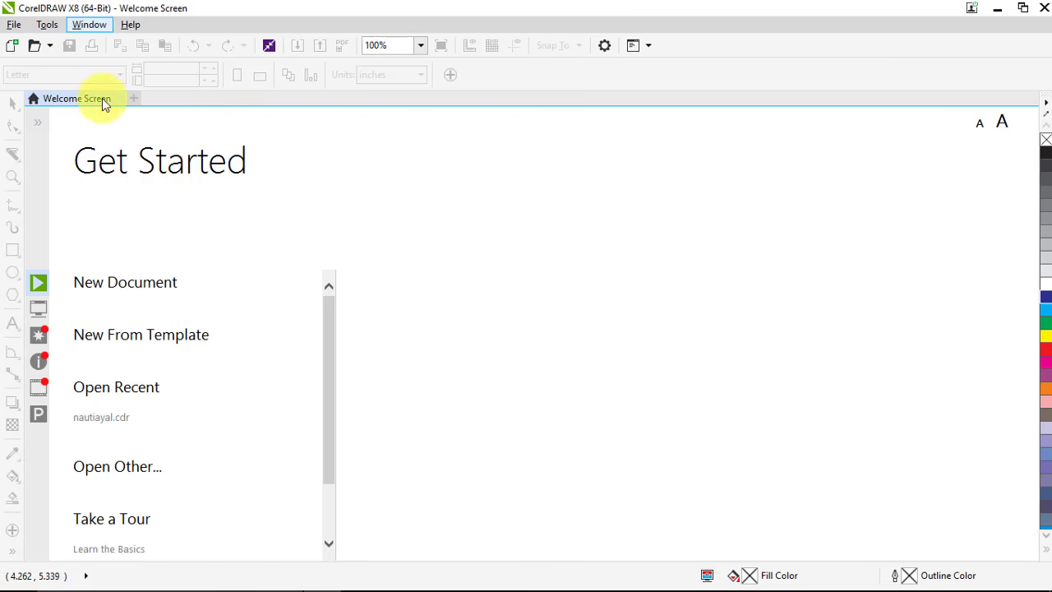
{"action": "left_click", "coordinate": [111, 283]}
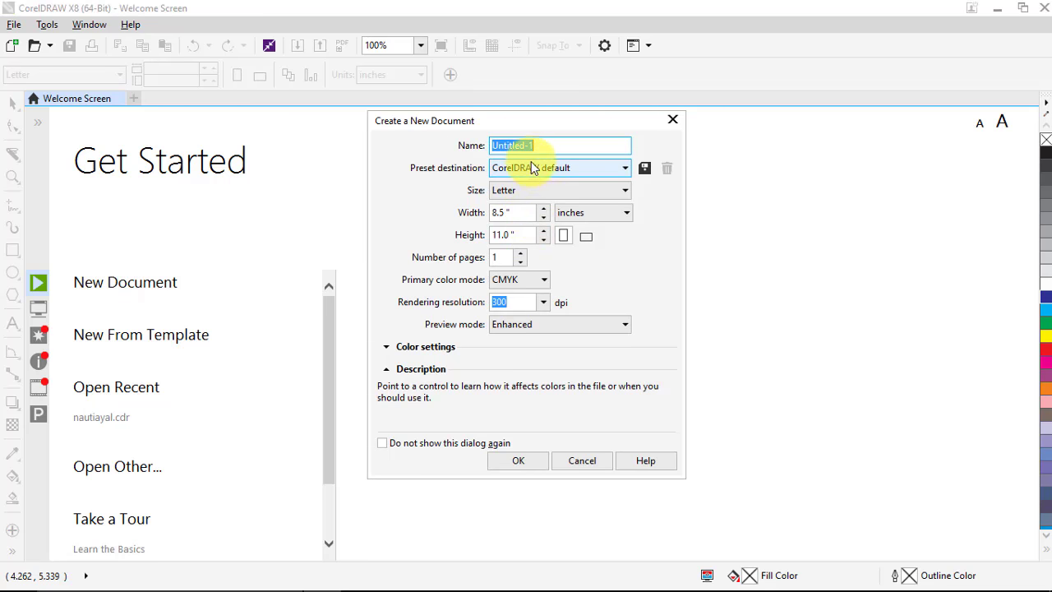
{"action": "type", "text": "interiorvisiting"}
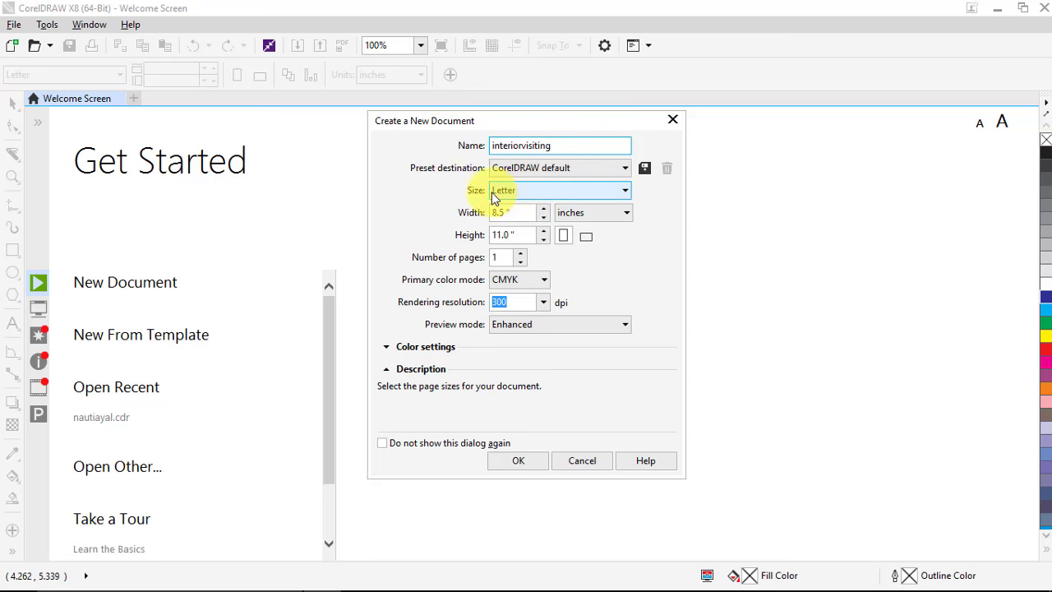
{"action": "left_click", "coordinate": [524, 193]}
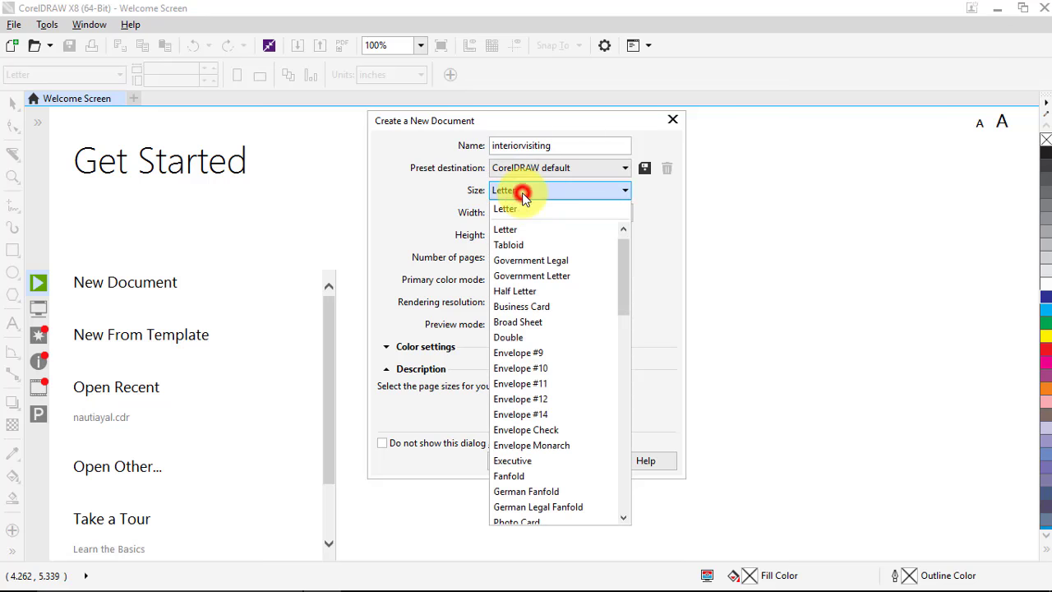
{"action": "left_click", "coordinate": [533, 308]}
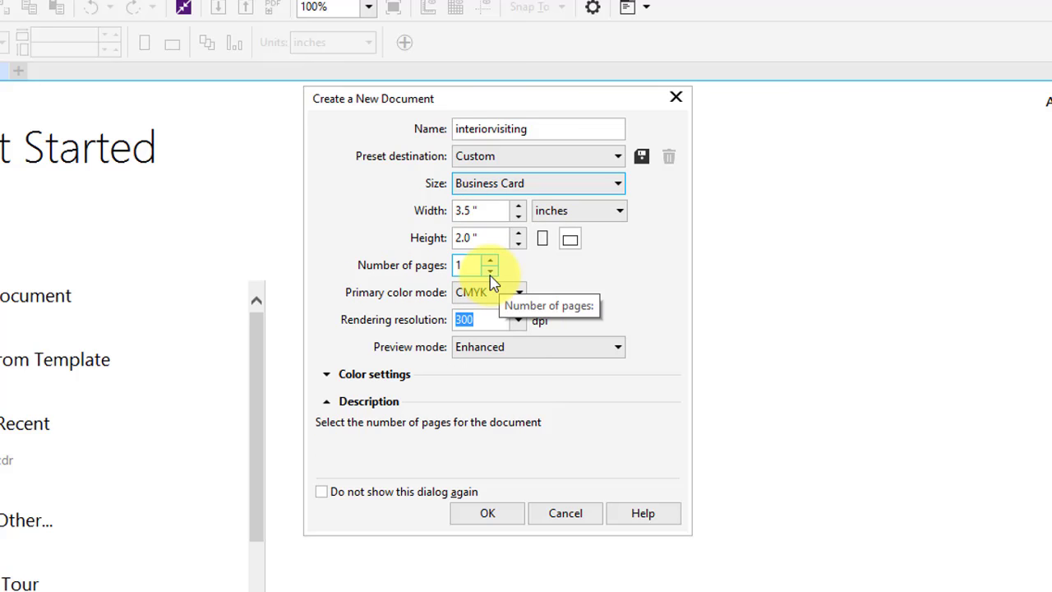
{"action": "left_click", "coordinate": [469, 298]}
{"action": "left_click", "coordinate": [472, 320]}
{"action": "left_click", "coordinate": [493, 319]}
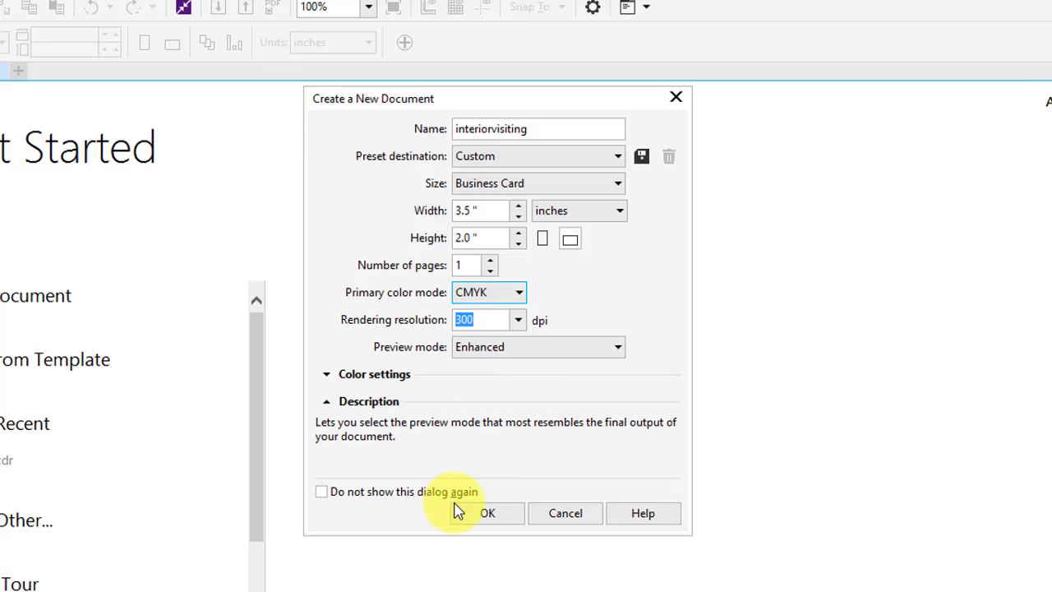
{"action": "left_click", "coordinate": [487, 513]}
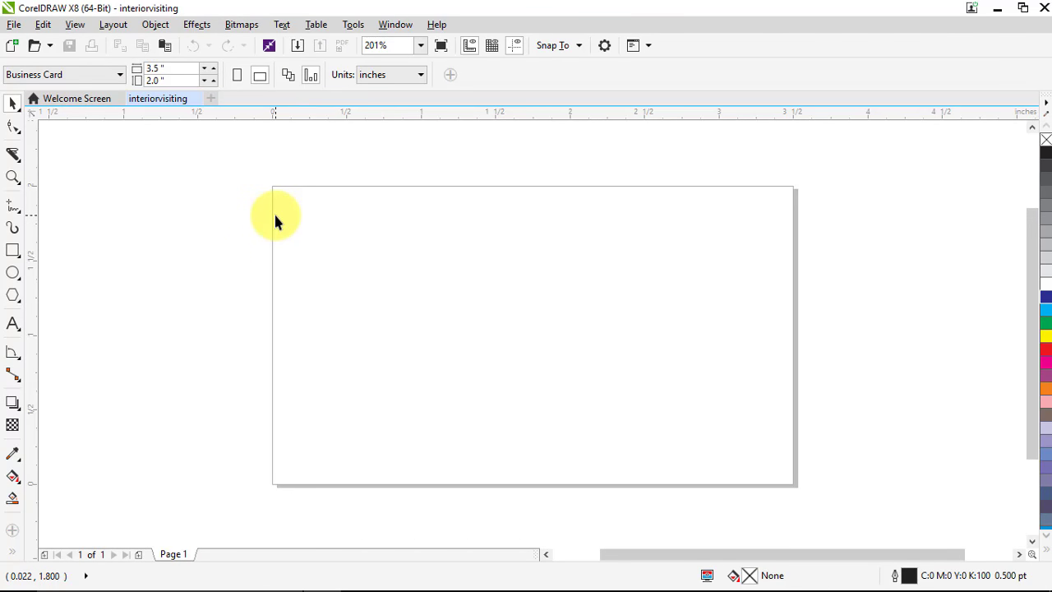
Paste the copied business card text objects and place them just left of the page.
{"action": "key", "text": "ctrl+v"}
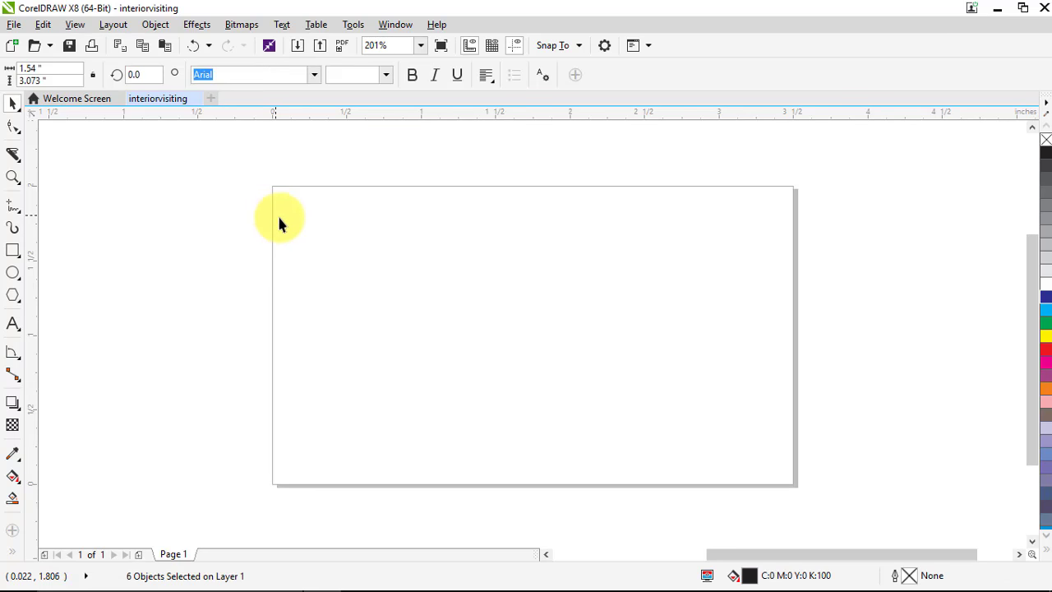
{"action": "scroll", "coordinate": [299, 223], "scroll_direction": "down", "scroll_amount": 3}
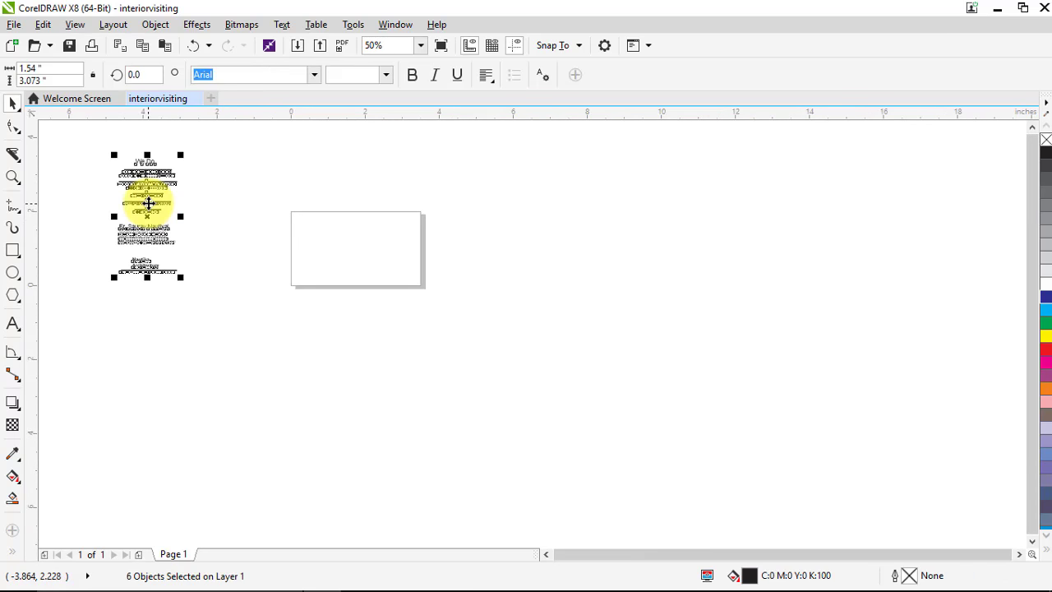
{"action": "left_click_drag", "start_coordinate": [165, 210], "coordinate": [252, 236]}
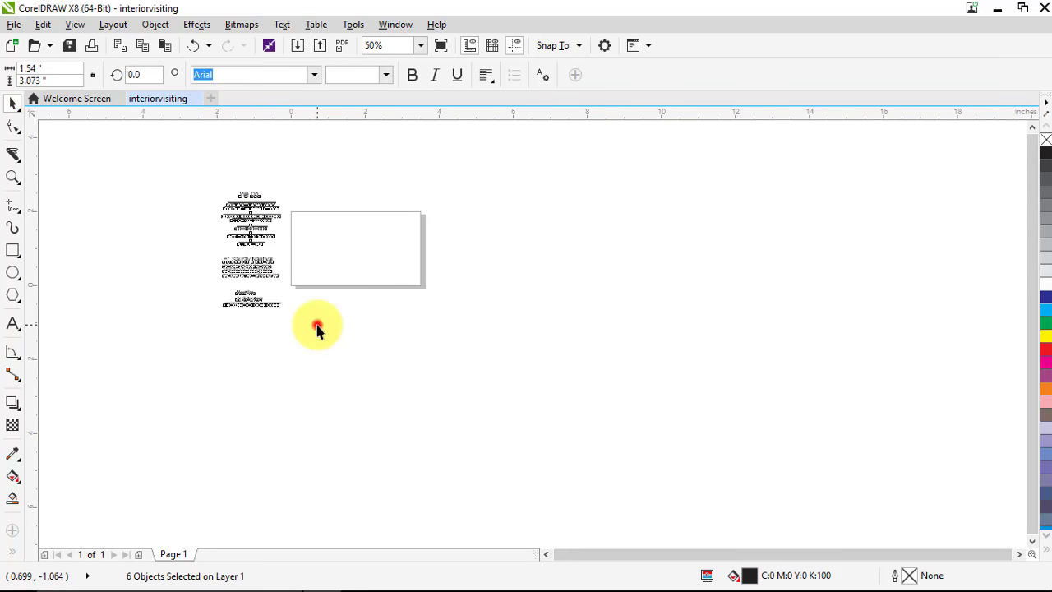
{"action": "left_click", "coordinate": [317, 324]}
{"action": "scroll", "coordinate": [252, 261], "scroll_direction": "up", "scroll_amount": 2}
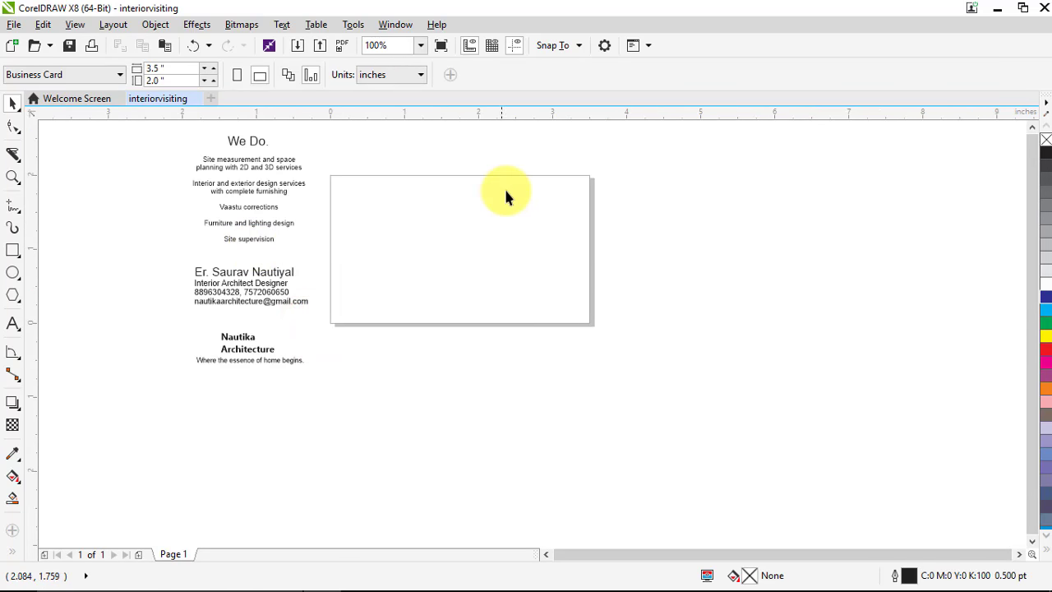
Add a page frame rectangle covering the whole 3.5 x 2 inch business card page.
{"action": "double_click", "coordinate": [585, 177]}
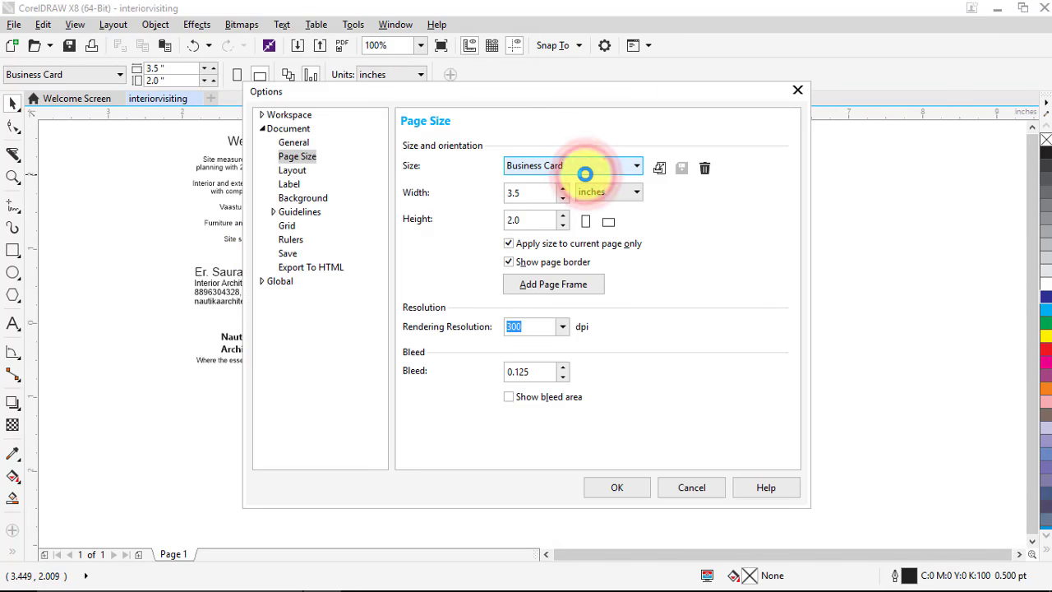
{"action": "left_click", "coordinate": [798, 88]}
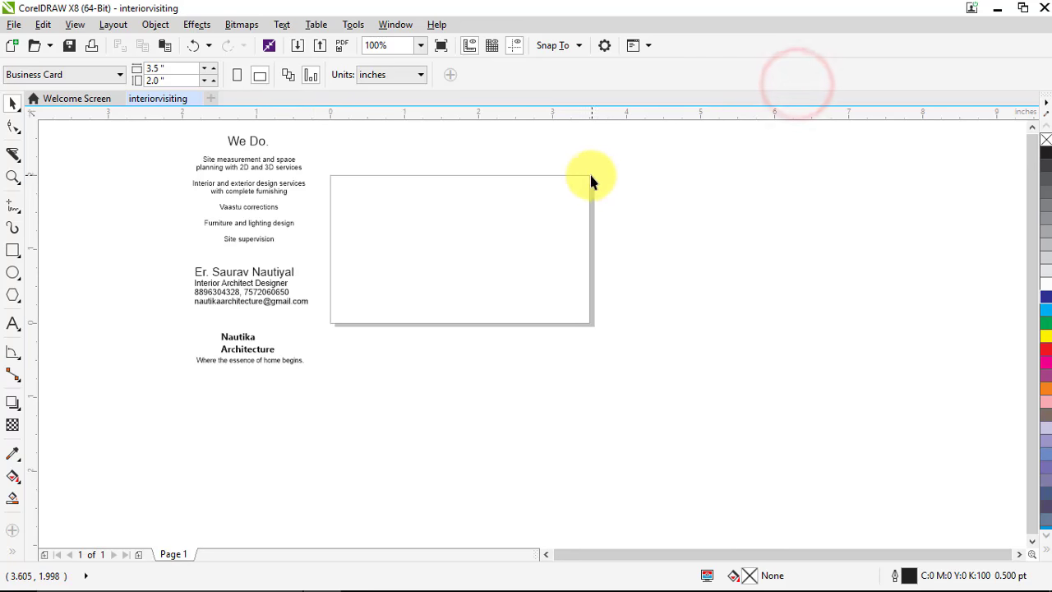
{"action": "left_click", "coordinate": [588, 175]}
{"action": "double_click", "coordinate": [588, 175]}
{"action": "double_click", "coordinate": [553, 326]}
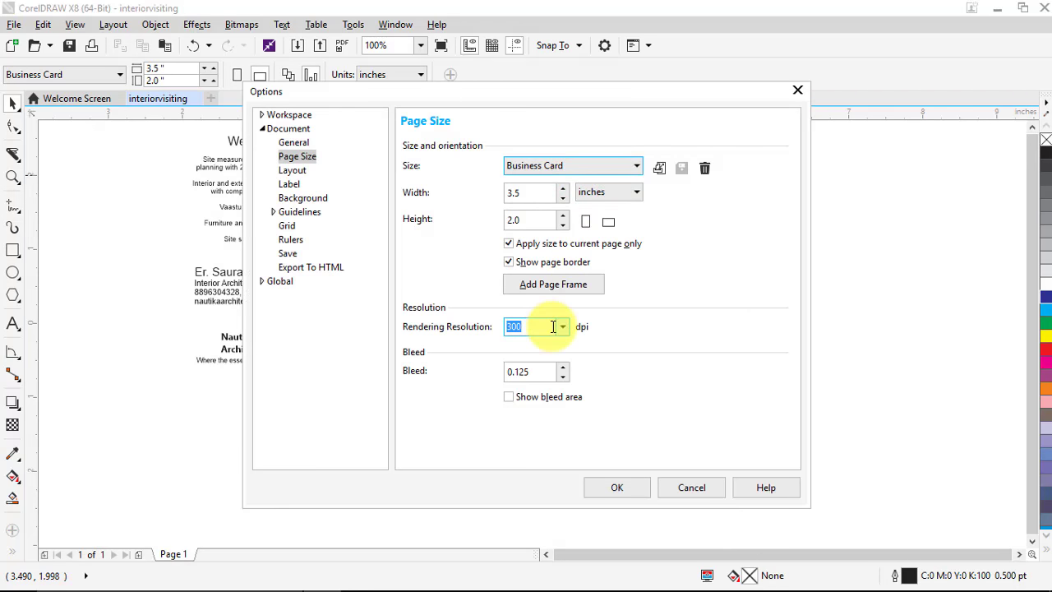
{"action": "left_click", "coordinate": [551, 283]}
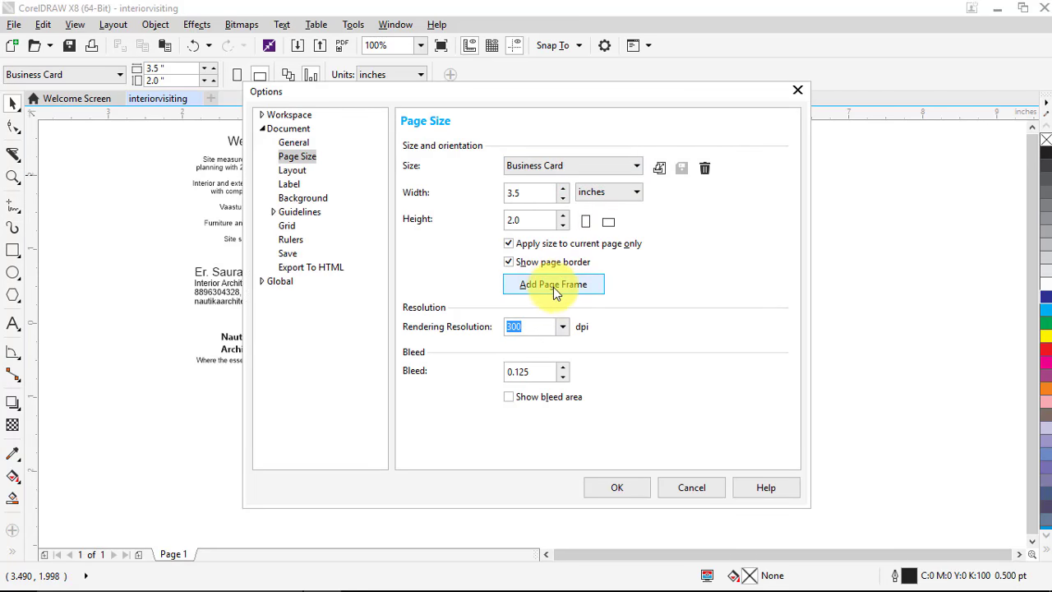
{"action": "left_click", "coordinate": [617, 487]}
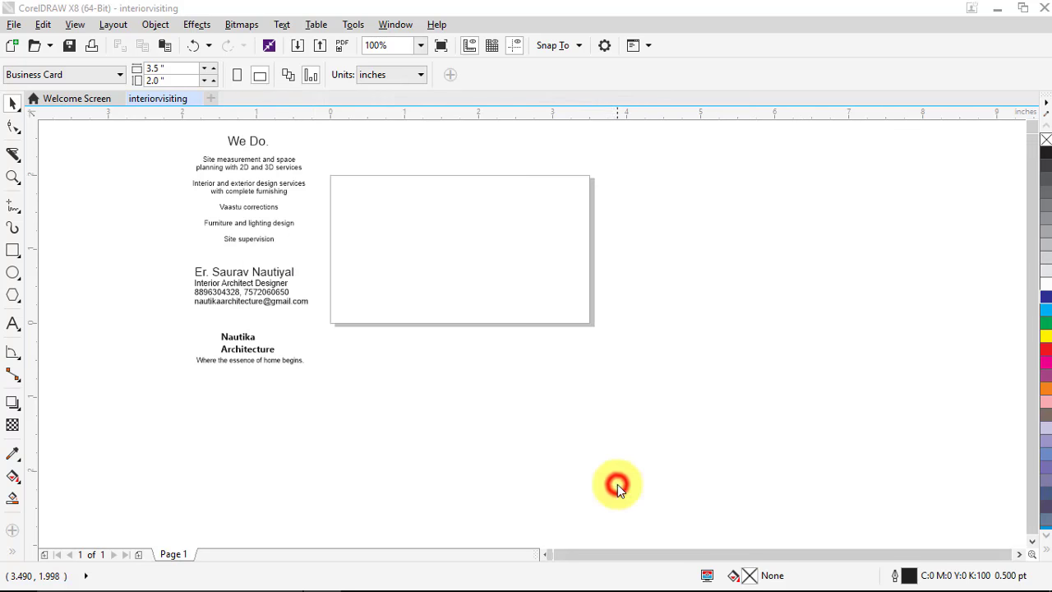
Fill the page frame rectangle with 10% Black and remove its outline.
{"action": "left_click", "coordinate": [720, 261]}
{"action": "left_click", "coordinate": [556, 225]}
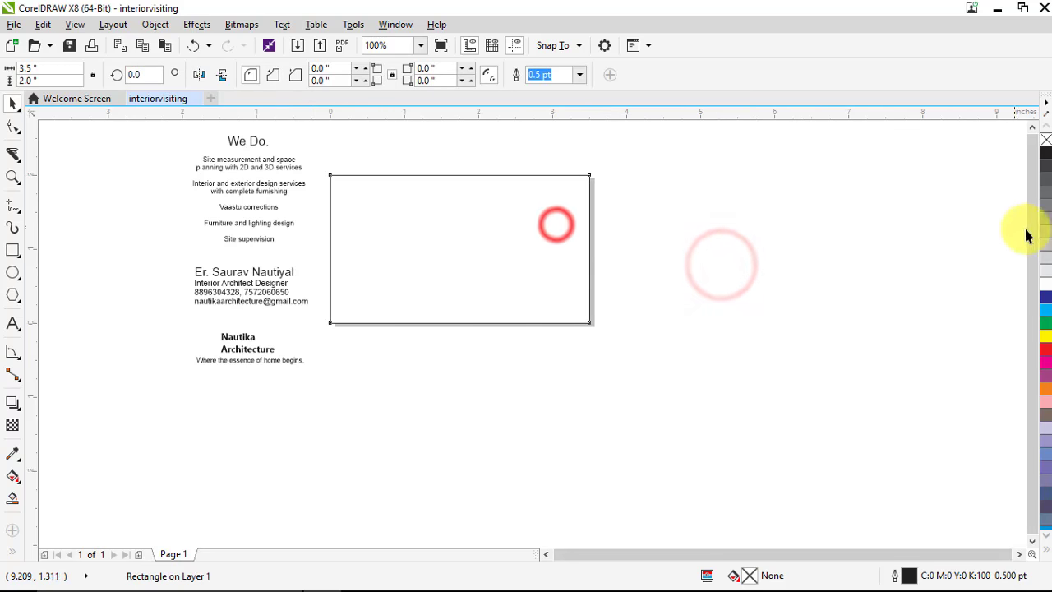
{"action": "left_click", "coordinate": [1049, 261]}
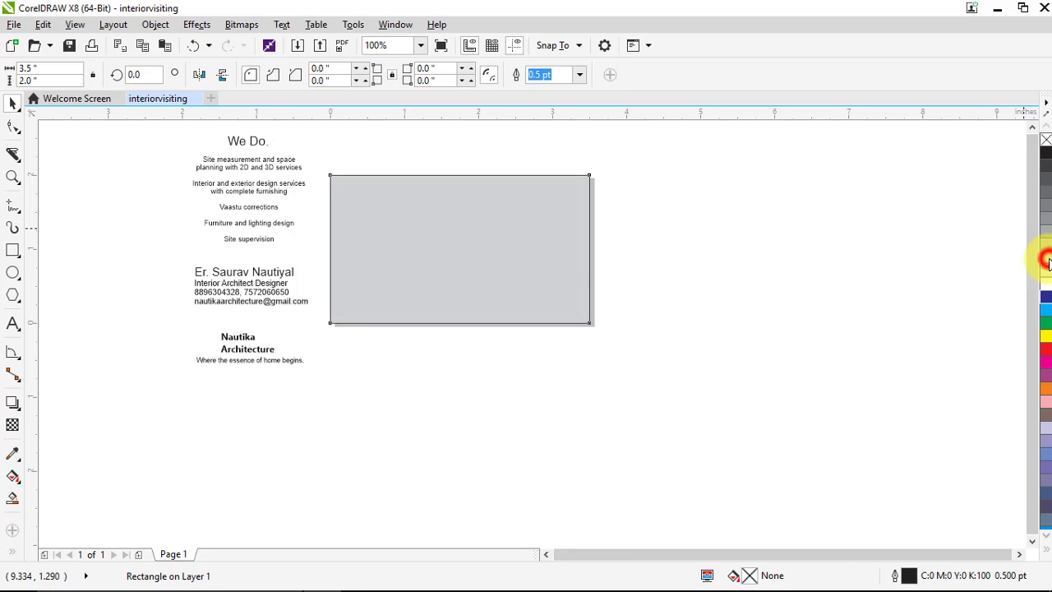
{"action": "left_click", "coordinate": [1046, 269]}
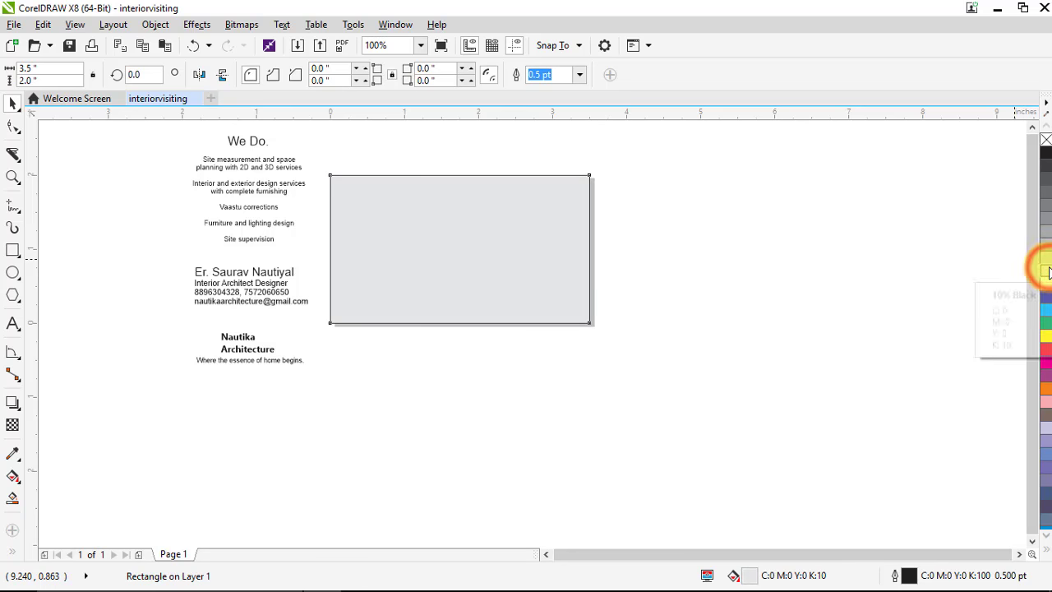
{"action": "right_click", "coordinate": [1045, 142]}
{"action": "double_click", "coordinate": [1046, 141]}
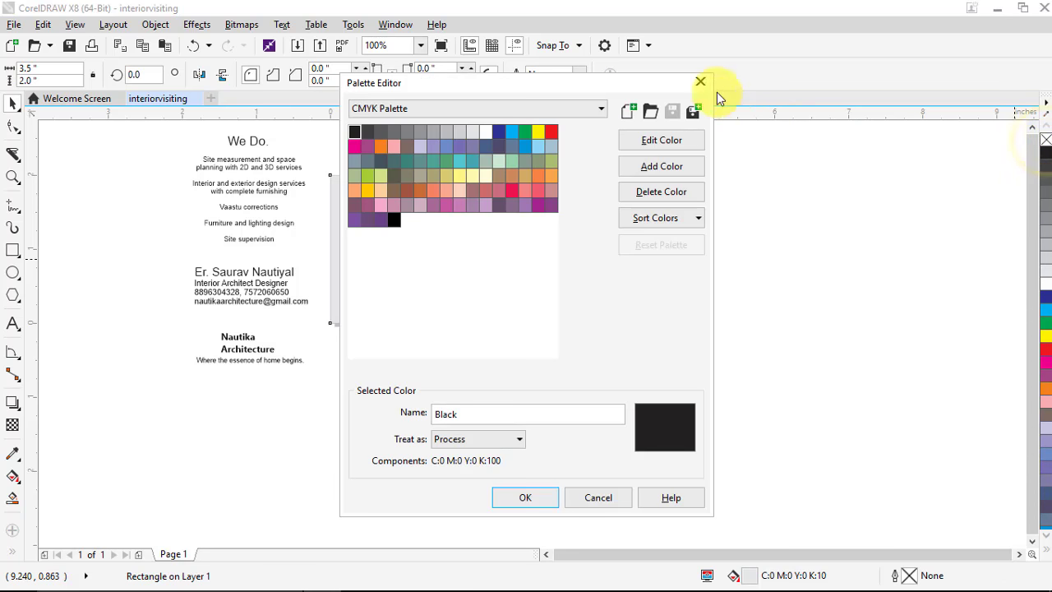
{"action": "left_click", "coordinate": [700, 80]}
{"action": "left_click", "coordinate": [682, 189]}
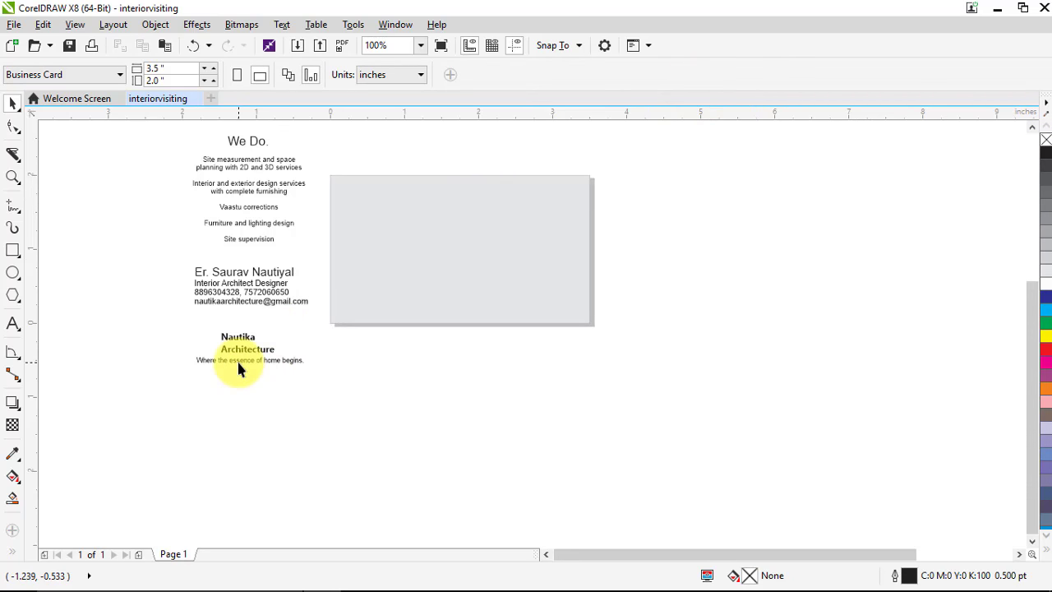
Move the Nautika Architecture name and its tagline to the empty area right of the card.
{"action": "scroll", "coordinate": [237, 359], "scroll_direction": "up", "scroll_amount": 1}
{"action": "scroll", "coordinate": [237, 359], "scroll_direction": "down", "scroll_amount": 1}
{"action": "scroll", "coordinate": [236, 359], "scroll_direction": "up", "scroll_amount": 1}
{"action": "scroll", "coordinate": [238, 363], "scroll_direction": "down", "scroll_amount": 1}
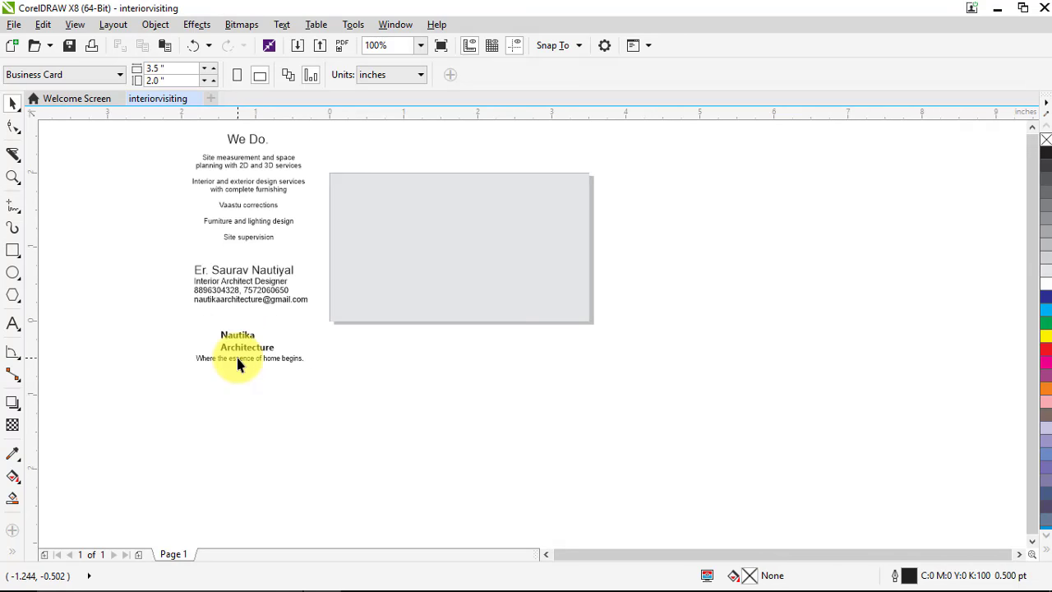
{"action": "left_click_drag", "start_coordinate": [154, 326], "coordinate": [699, 246]}
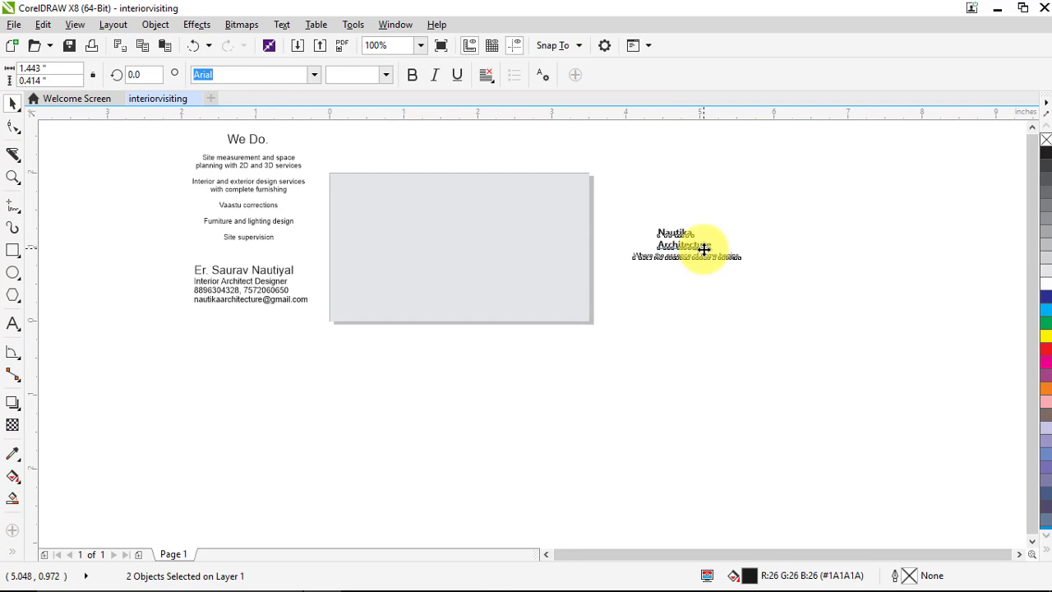
{"action": "scroll", "coordinate": [699, 247], "scroll_direction": "up", "scroll_amount": 1}
{"action": "left_click", "coordinate": [833, 185]}
Paste the square-within-a-square outline for the logo left of the Nautika Architecture name.
{"action": "scroll", "coordinate": [554, 254], "scroll_direction": "up", "scroll_amount": 1}
{"action": "key", "text": "ctrl+v"}
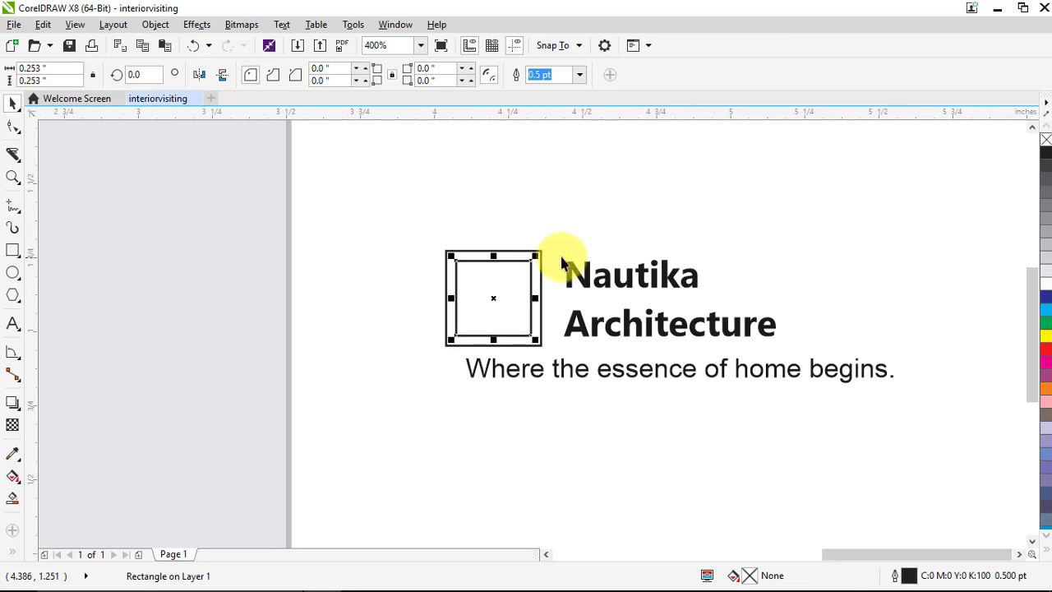
{"action": "left_click", "coordinate": [636, 237]}
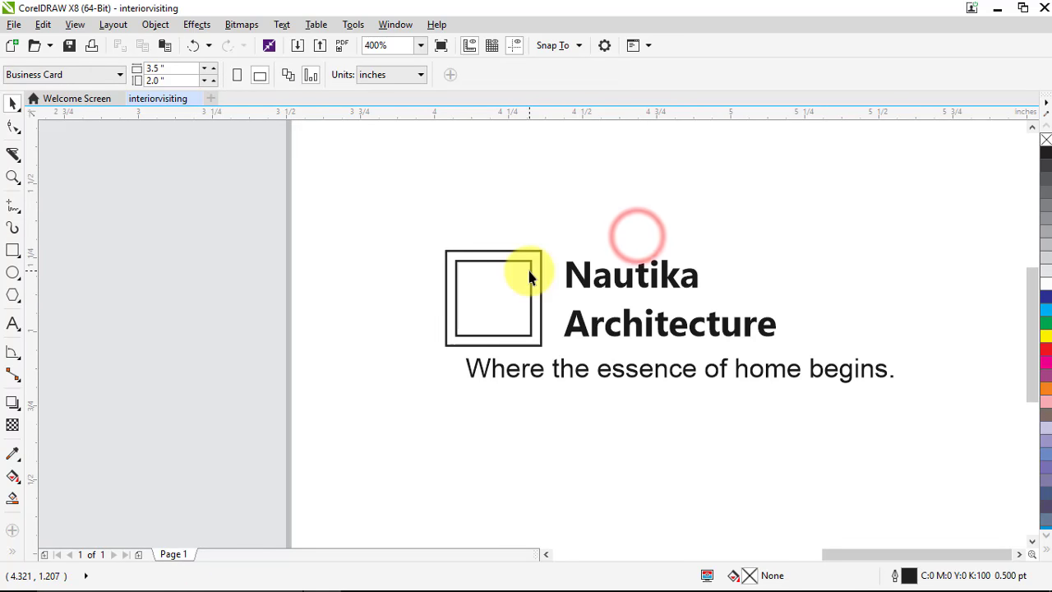
{"action": "left_click", "coordinate": [530, 271]}
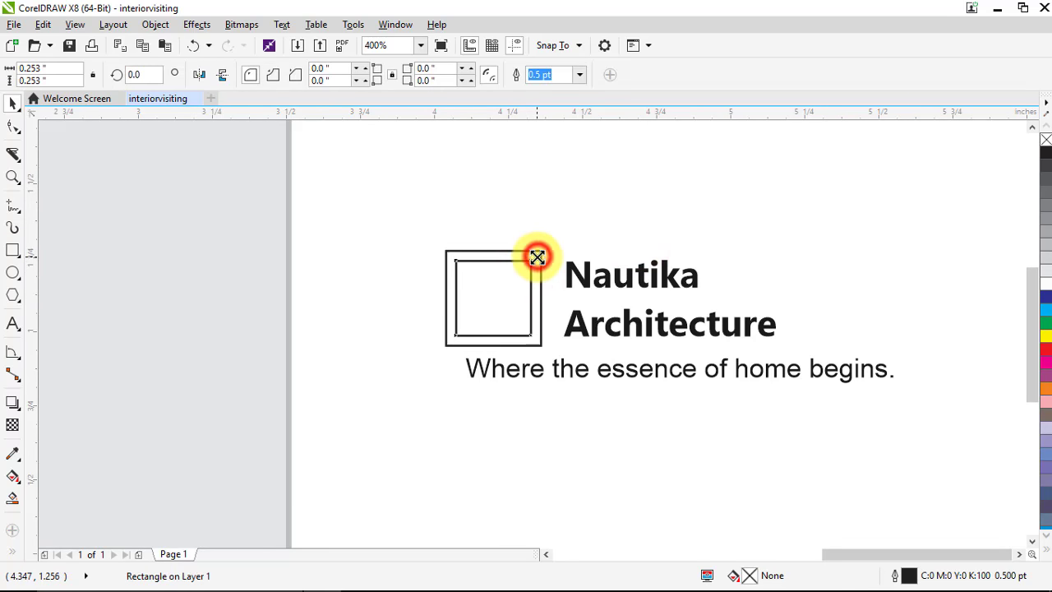
{"action": "left_click", "coordinate": [554, 233]}
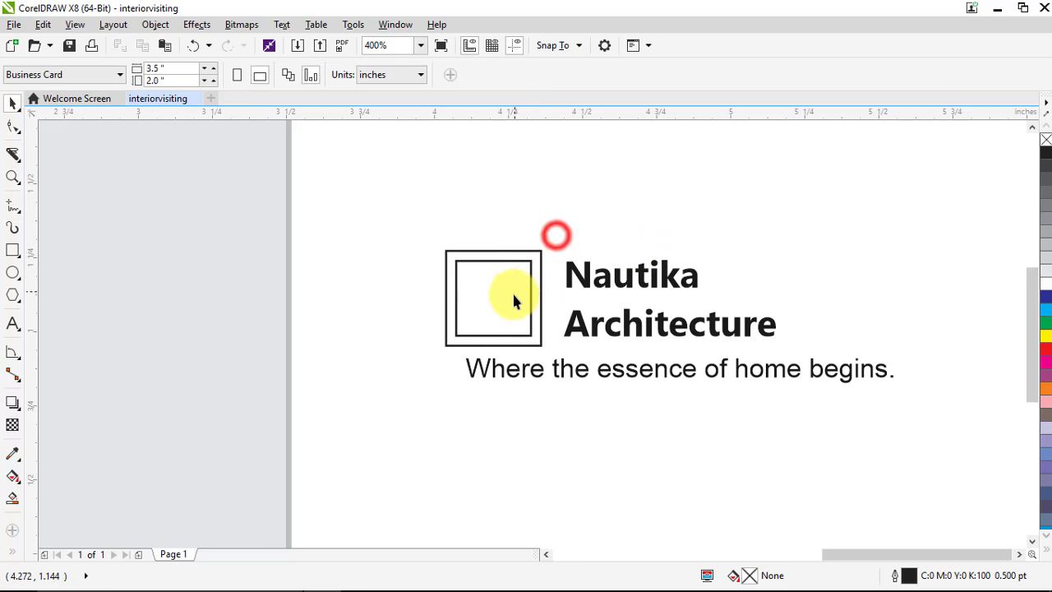
{"action": "scroll", "coordinate": [524, 317], "scroll_direction": "down", "scroll_amount": 2}
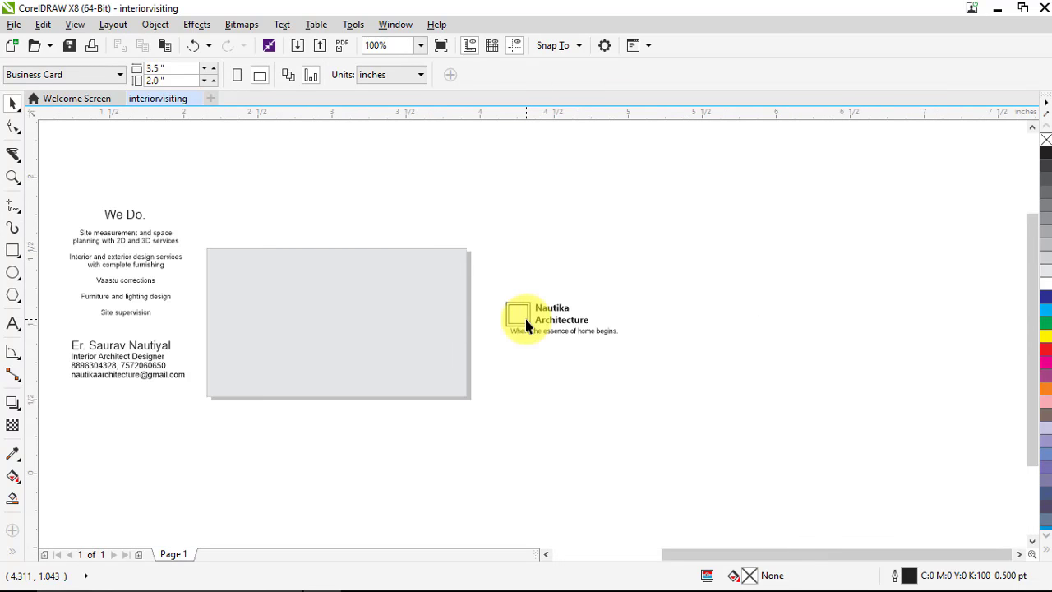
{"action": "scroll", "coordinate": [526, 325], "scroll_direction": "up", "scroll_amount": 2}
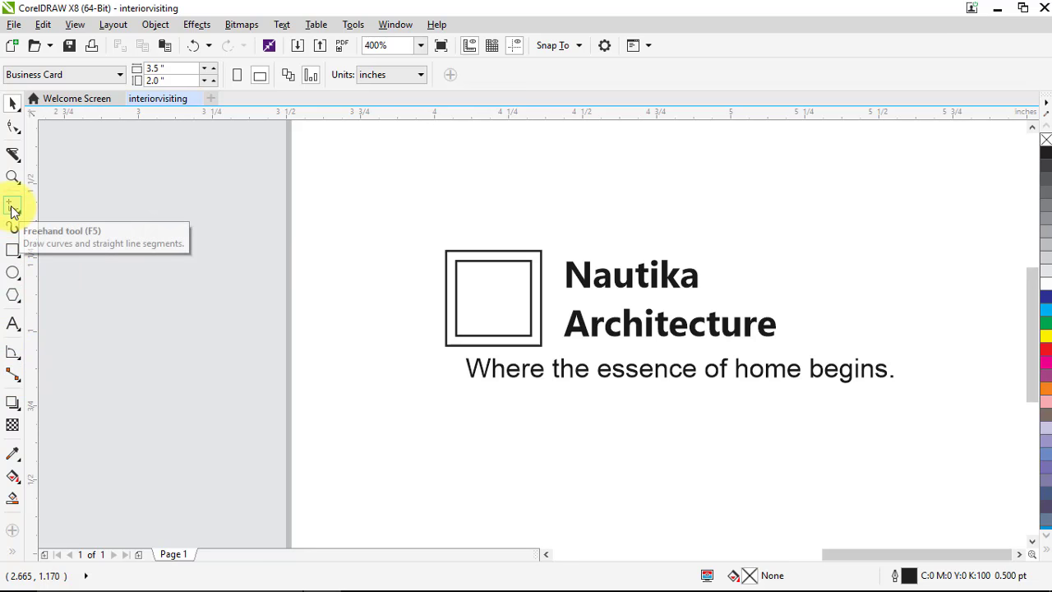
Draw a rectangle about 0.378 by 0.227 inches above and left of the logo squares, and rotate it 45 degrees.
{"action": "mouse_move", "coordinate": [316, 194]}
{"action": "left_mouse_down"}
{"action": "mouse_move", "coordinate": [432, 249]}
{"action": "mouse_move", "coordinate": [428, 261]}
{"action": "left_mouse_up"}
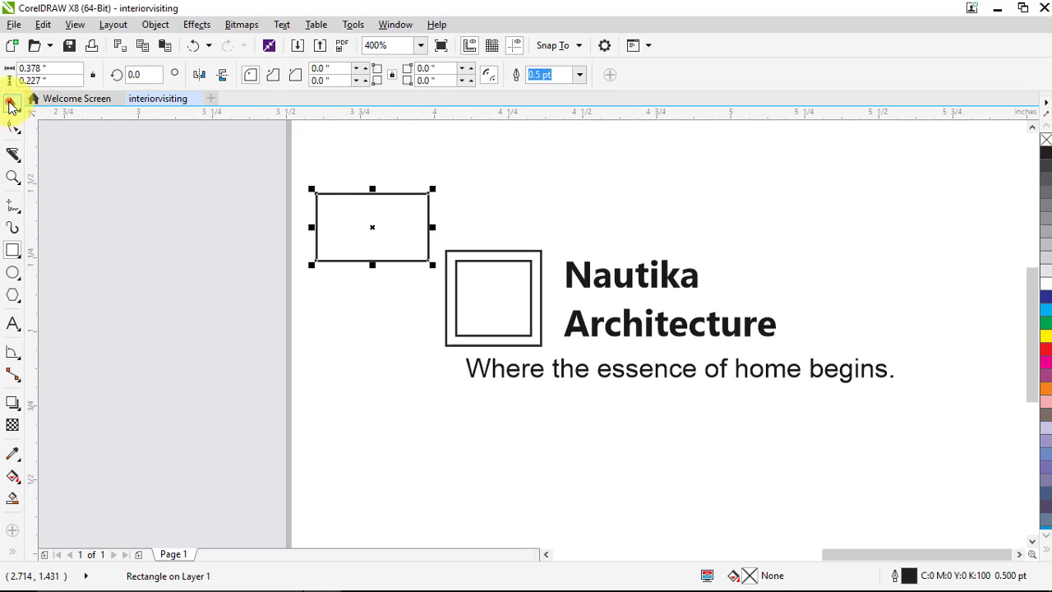
{"action": "left_click", "coordinate": [10, 106]}
{"action": "left_click", "coordinate": [370, 227]}
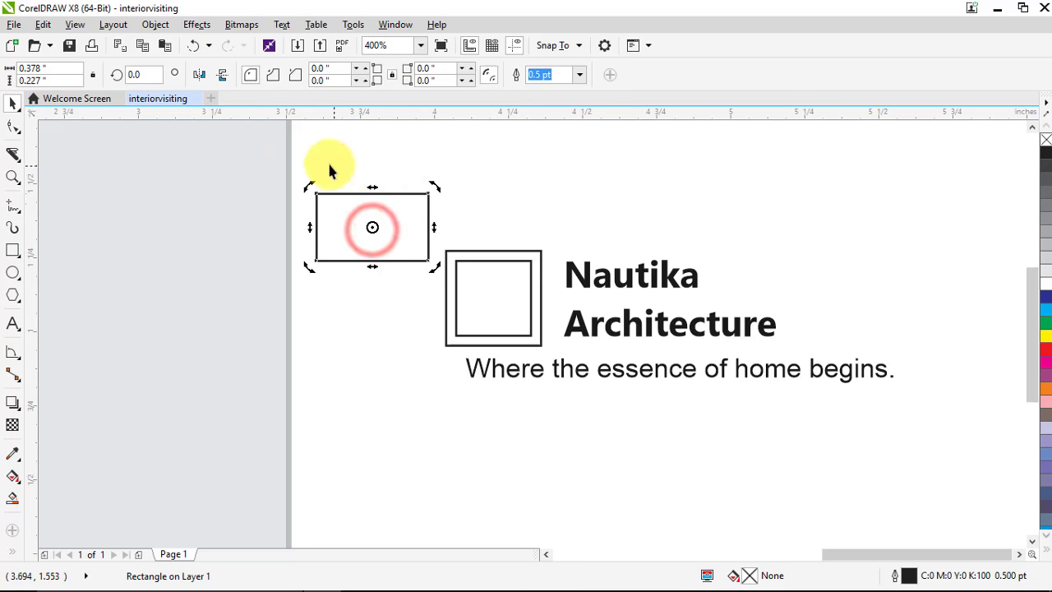
{"action": "left_click", "coordinate": [341, 204]}
{"action": "left_click", "coordinate": [133, 74]}
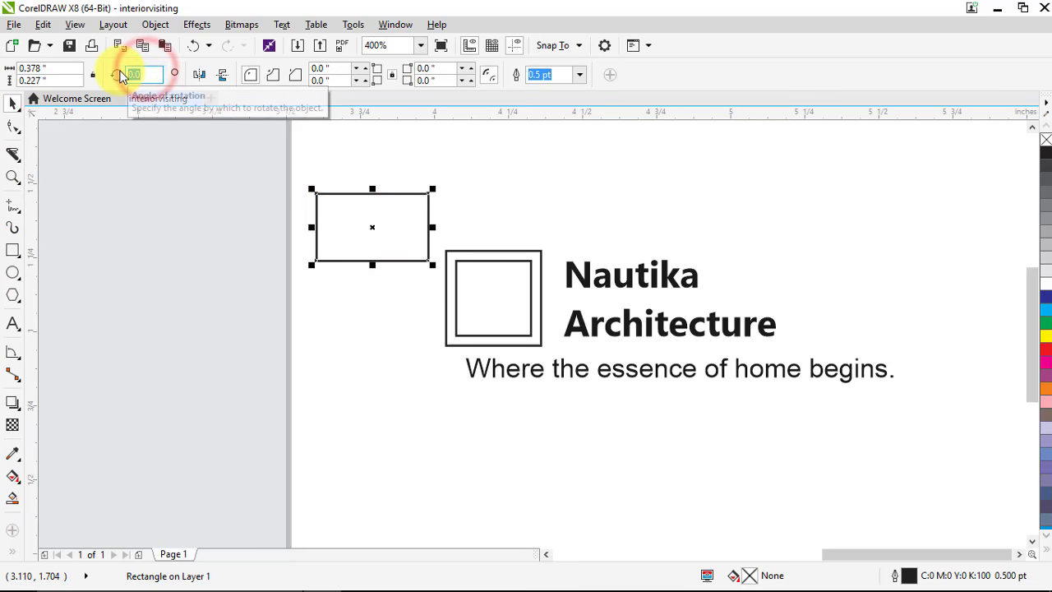
{"action": "type", "text": "45"}
{"action": "key", "text": "Return"}
{"action": "left_click", "coordinate": [465, 209]}
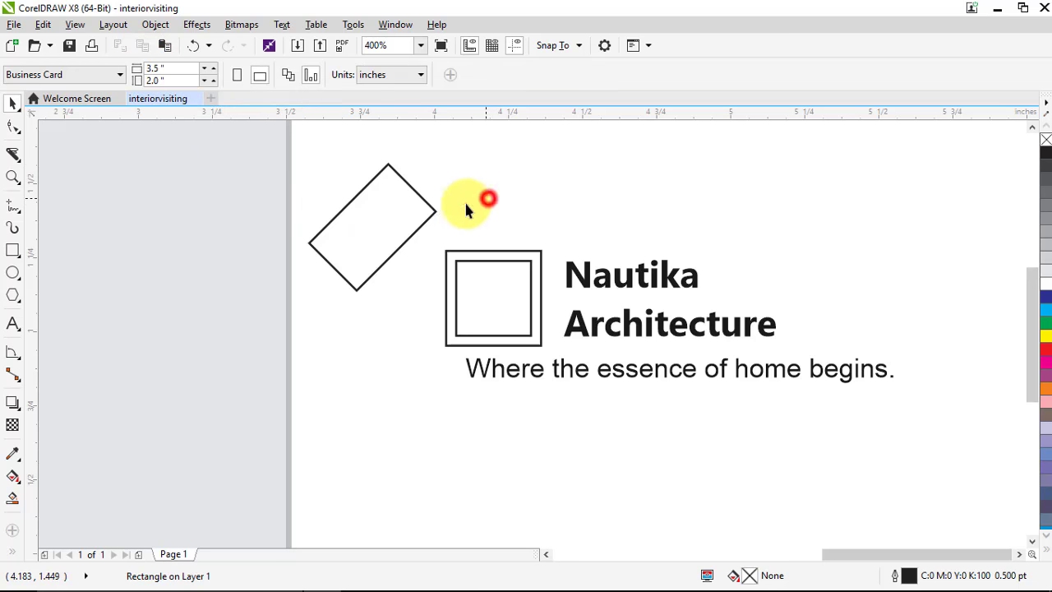
Move the rotated rectangle over the logo squares' upper-left corner and rotate it to about 48.8 degrees.
{"action": "left_click_drag", "start_coordinate": [409, 215], "coordinate": [488, 240]}
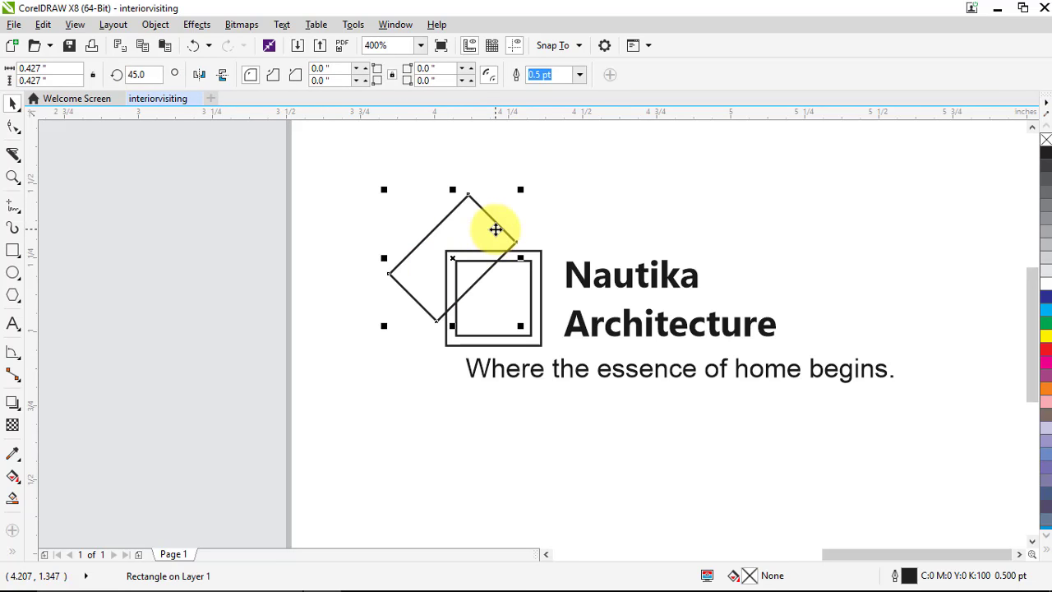
{"action": "left_click", "coordinate": [458, 220]}
{"action": "left_click_drag", "start_coordinate": [522, 184], "coordinate": [515, 181]}
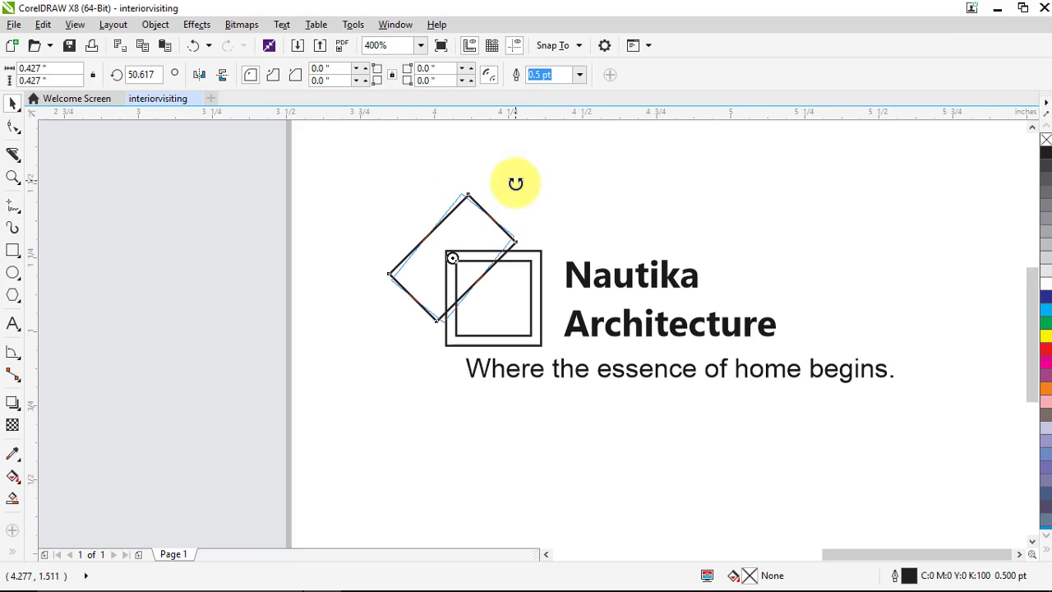
{"action": "left_click", "coordinate": [481, 232]}
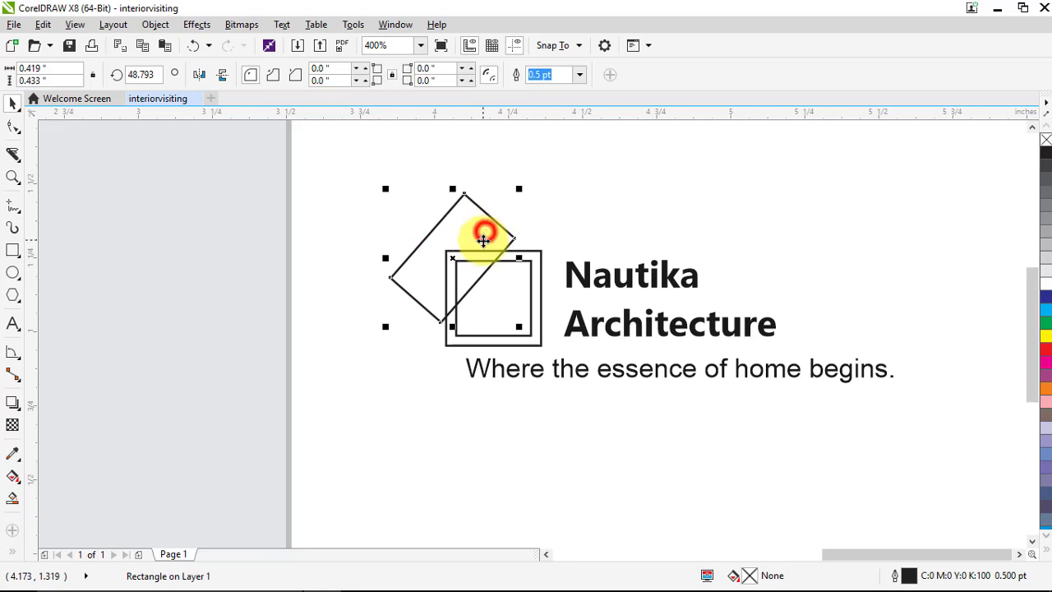
{"action": "left_click_drag", "start_coordinate": [476, 239], "coordinate": [472, 241]}
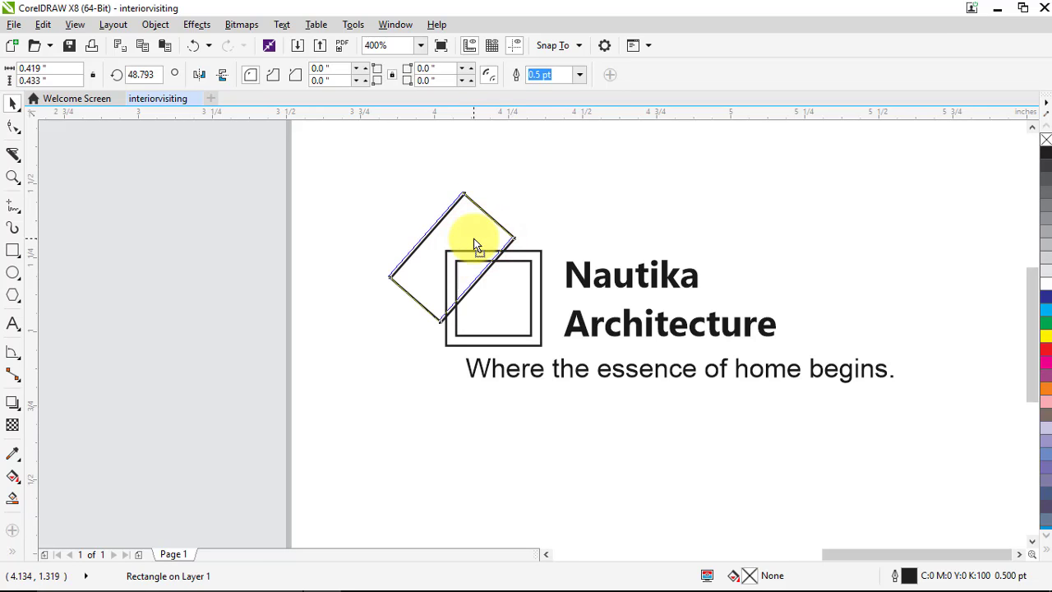
Trim the inner logo square's upper-left corner with the rotated rectangle.
{"action": "left_click", "coordinate": [531, 266], "text": "shift"}
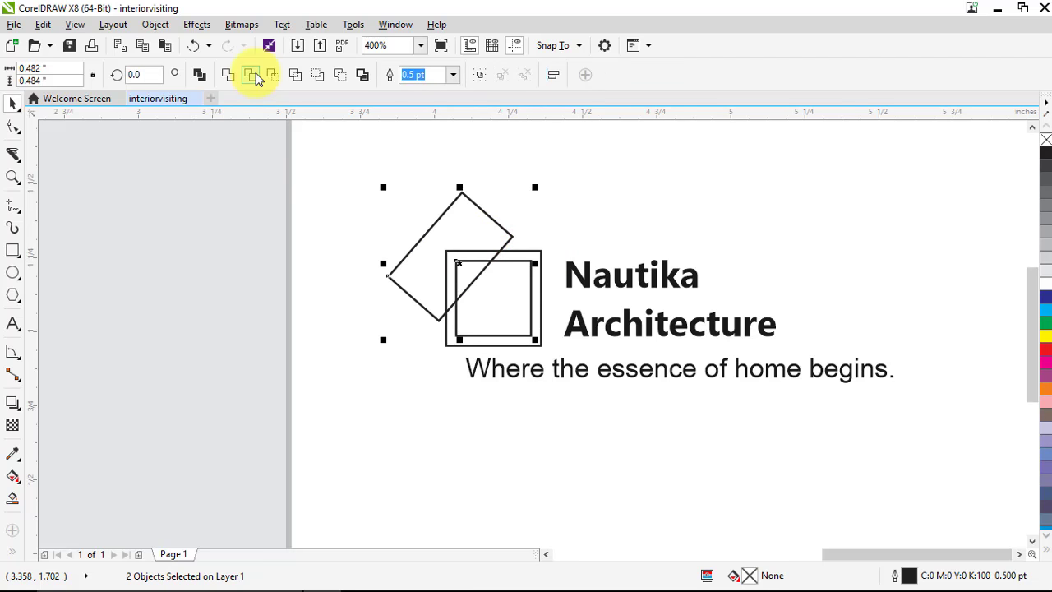
{"action": "left_click", "coordinate": [254, 74]}
{"action": "left_click", "coordinate": [359, 157]}
Nudge the rotated rectangle up and left, away from the inner square's cut corner.
{"action": "left_click", "coordinate": [445, 222]}
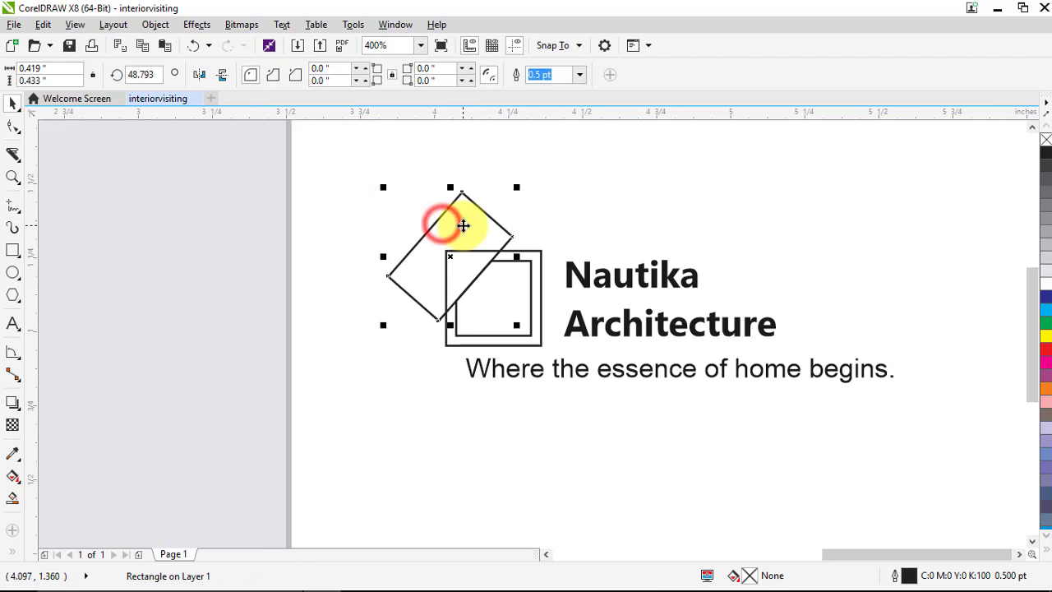
{"action": "key", "text": "Up"}
{"action": "key", "text": "Left"}
{"action": "key", "text": "Up"}
{"action": "key", "text": "Left"}
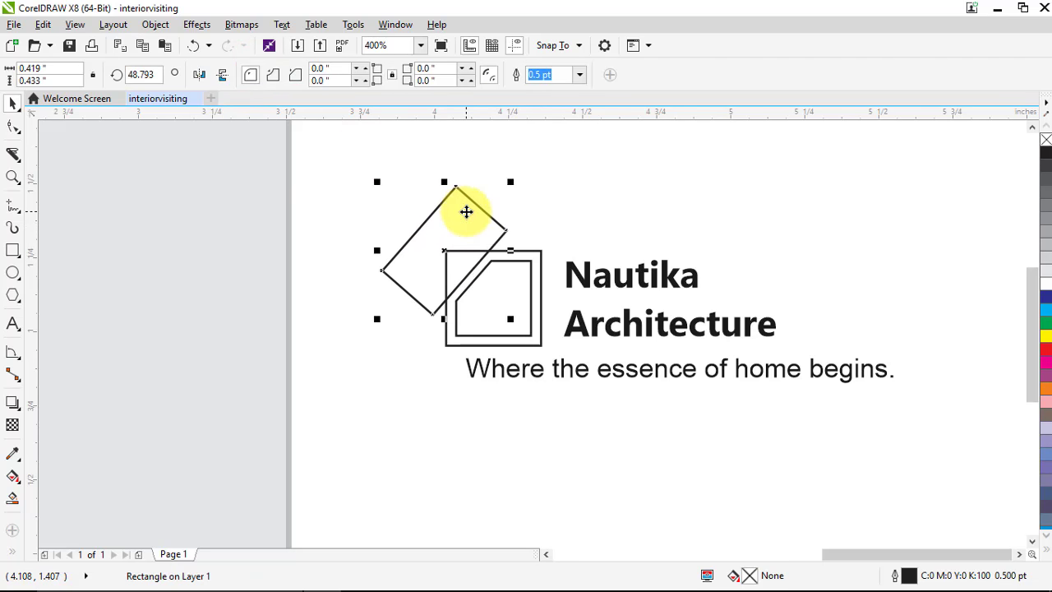
{"action": "key", "text": "Left"}
{"action": "key", "text": "Left"}
{"action": "key", "text": "Left"}
{"action": "left_click", "coordinate": [600, 222]}
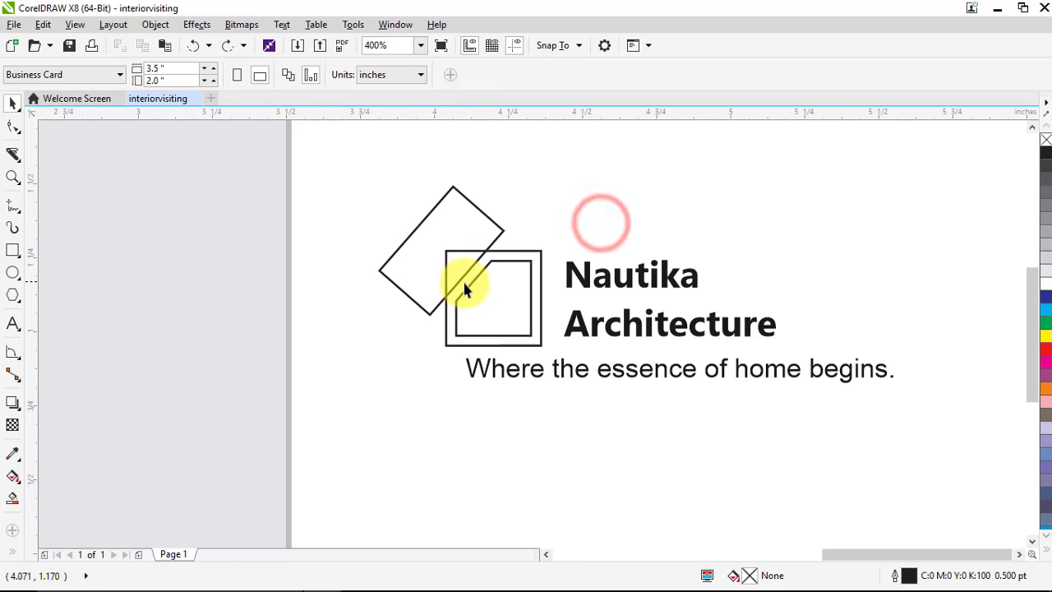
Fine-tune the rotated rectangle's position so its edge crosses the outer square parallel to the inner cut at an even wall spacing.
{"action": "scroll", "coordinate": [461, 288], "scroll_direction": "up", "scroll_amount": 2}
{"action": "left_click", "coordinate": [460, 252]}
{"action": "left_click_drag", "start_coordinate": [466, 201], "coordinate": [495, 206]}
{"action": "scroll", "coordinate": [491, 187], "scroll_direction": "up", "scroll_amount": 2}
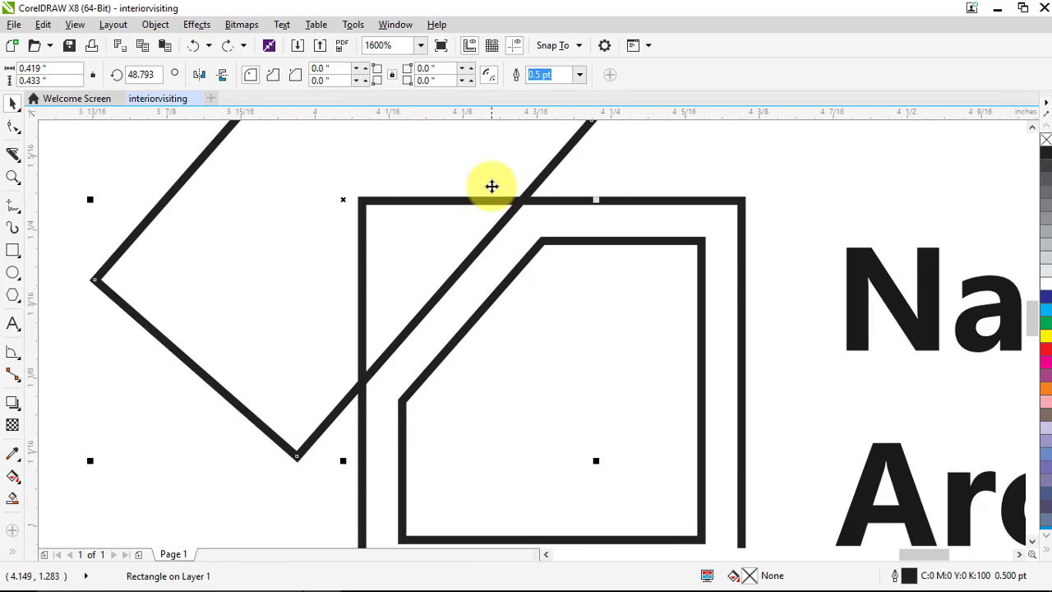
{"action": "left_click_drag", "start_coordinate": [492, 186], "coordinate": [499, 193]}
{"action": "scroll", "coordinate": [451, 183], "scroll_direction": "down", "scroll_amount": 2}
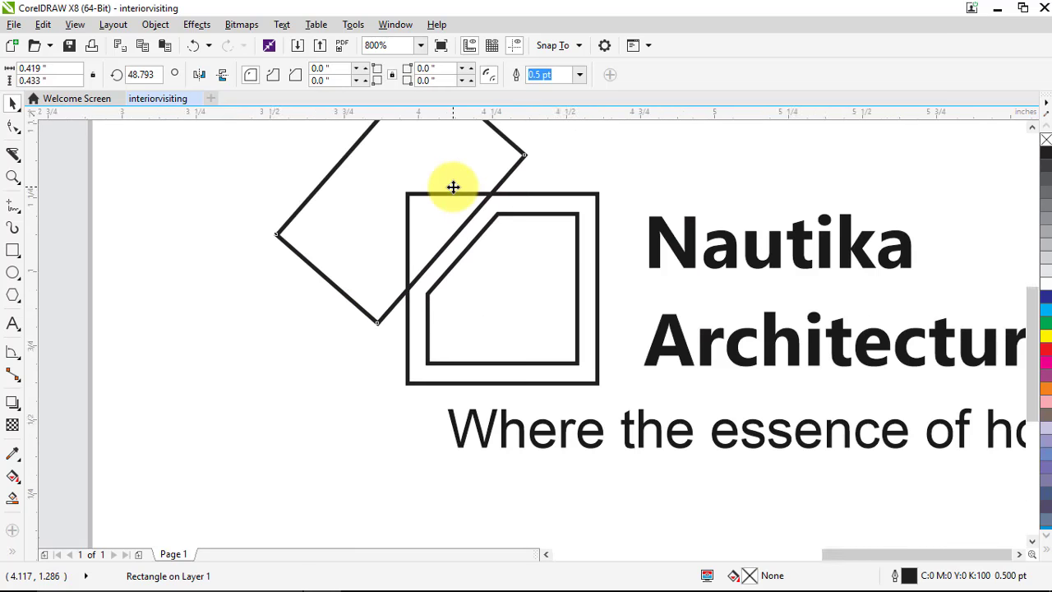
{"action": "scroll", "coordinate": [451, 184], "scroll_direction": "down", "scroll_amount": 2}
Trim the outer square's upper-left corner with the rotated rectangle and delete the rectangle.
{"action": "left_click", "coordinate": [523, 189], "text": "shift"}
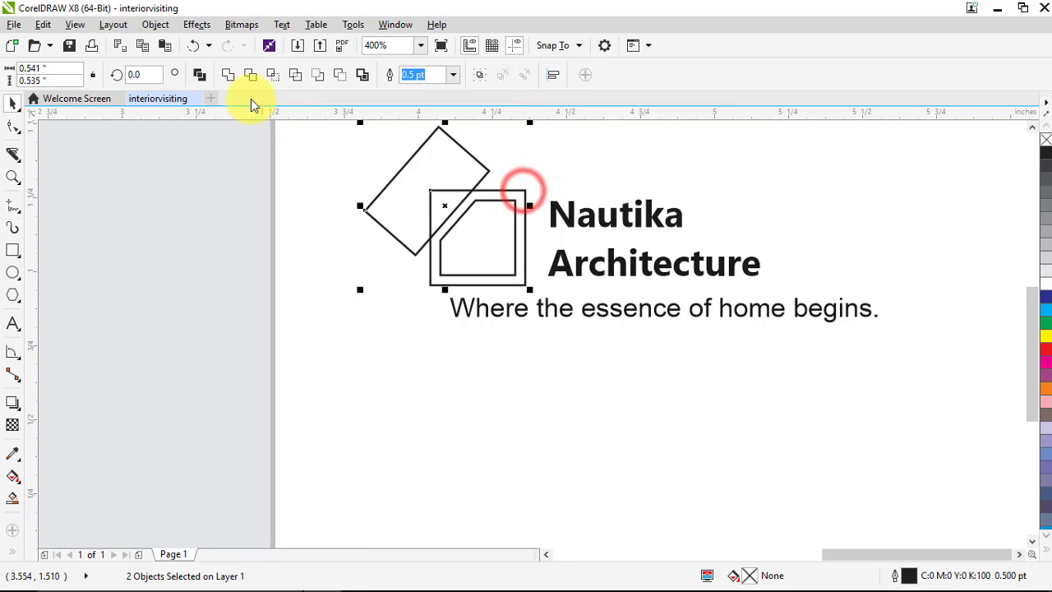
{"action": "left_click", "coordinate": [251, 74]}
{"action": "left_click", "coordinate": [340, 165]}
{"action": "left_click", "coordinate": [413, 171]}
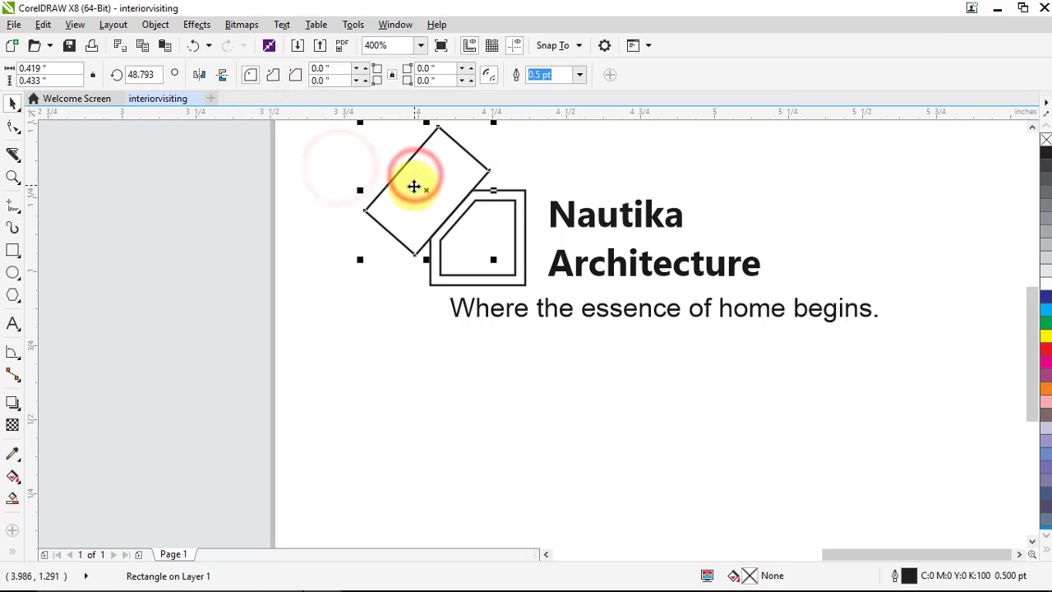
{"action": "key", "text": "Delete"}
{"action": "scroll", "coordinate": [332, 219], "scroll_direction": "down", "scroll_amount": 1}
{"action": "scroll", "coordinate": [405, 223], "scroll_direction": "up", "scroll_amount": 1}
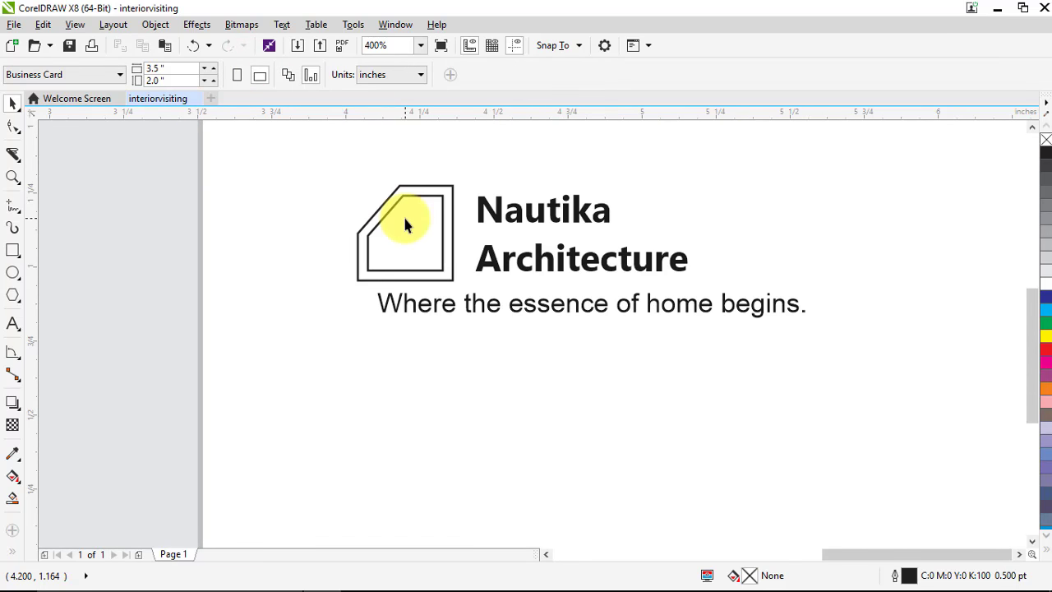
Draw a closed four-sided window shape, about 0.094 by 0.087 inches, between the two diagonal edges of the logo with the Freehand tool.
{"action": "left_click", "coordinate": [13, 205]}
{"action": "scroll", "coordinate": [398, 204], "scroll_direction": "up", "scroll_amount": 1}
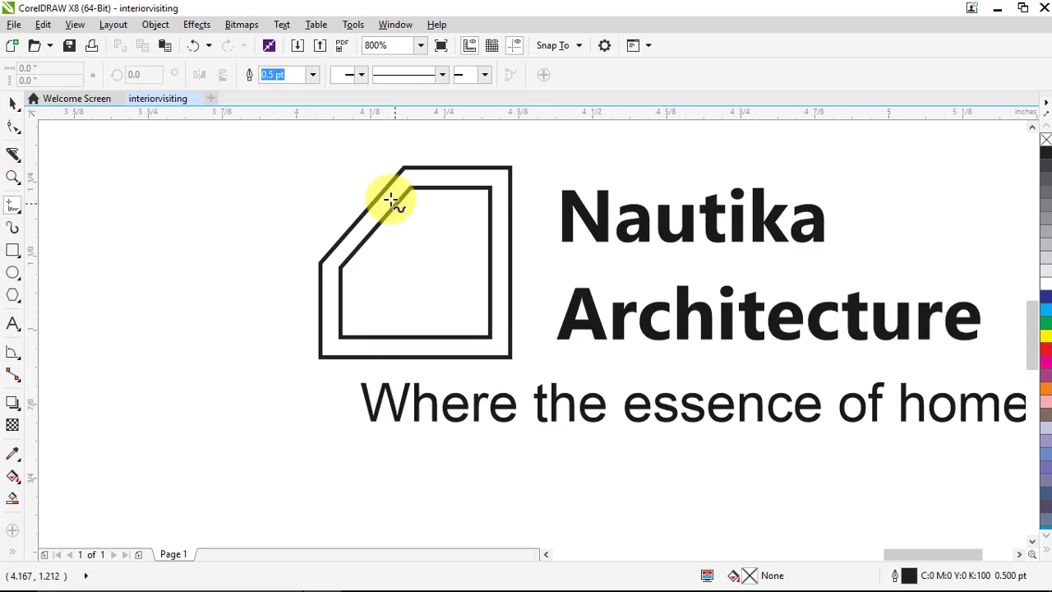
{"action": "scroll", "coordinate": [393, 202], "scroll_direction": "up", "scroll_amount": 1}
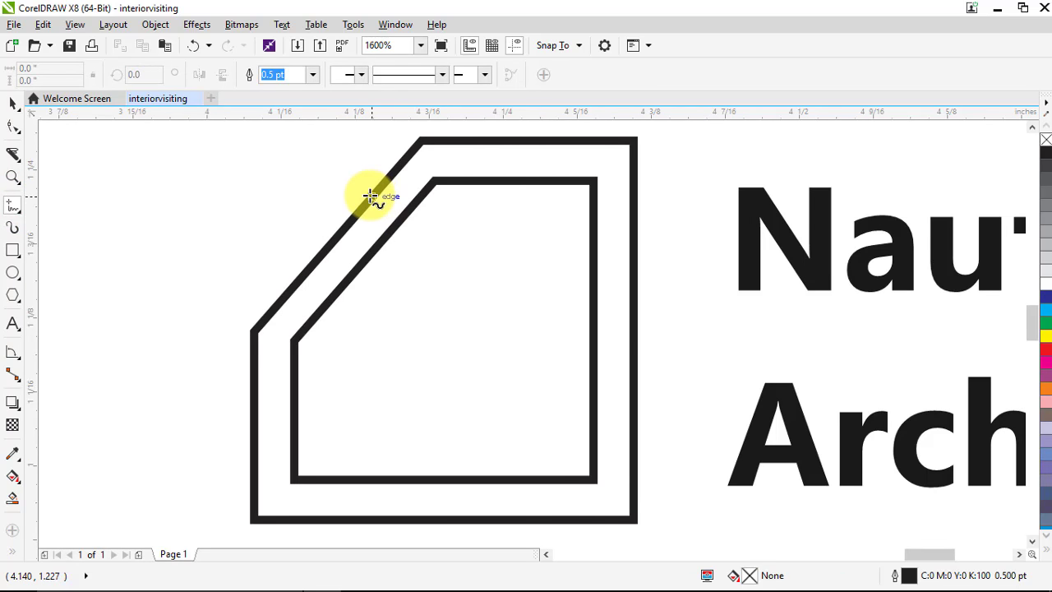
{"action": "left_click", "coordinate": [369, 196]}
{"action": "left_click", "coordinate": [406, 211]}
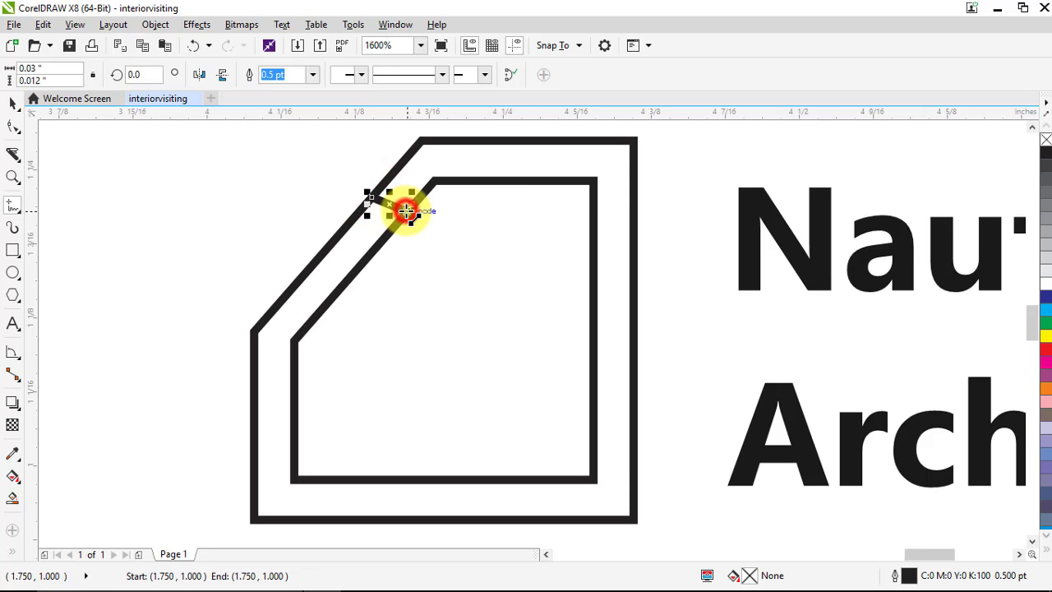
{"action": "left_click", "coordinate": [406, 211]}
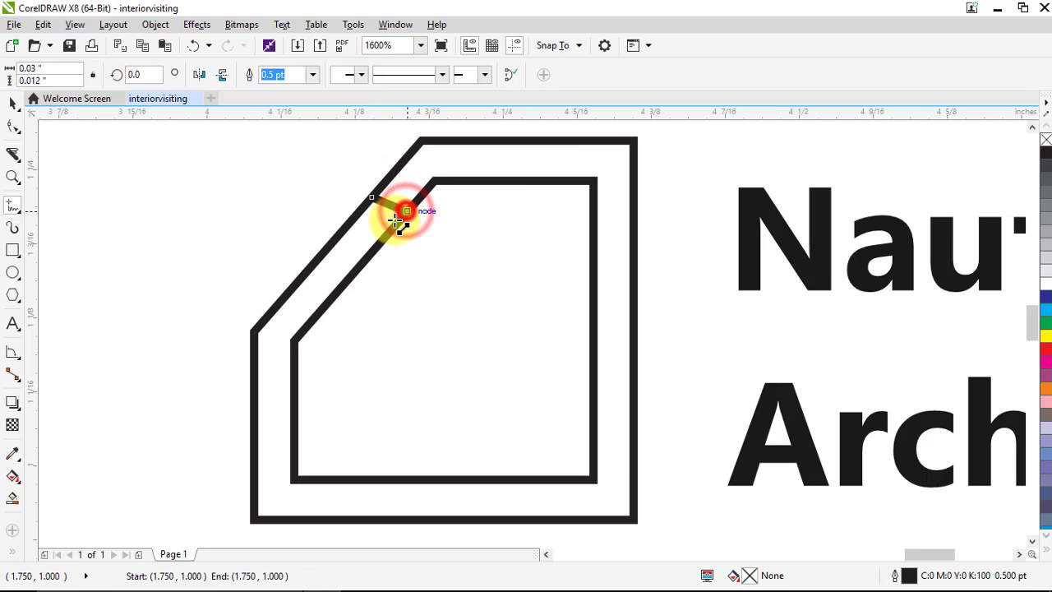
{"action": "left_click", "coordinate": [330, 300]}
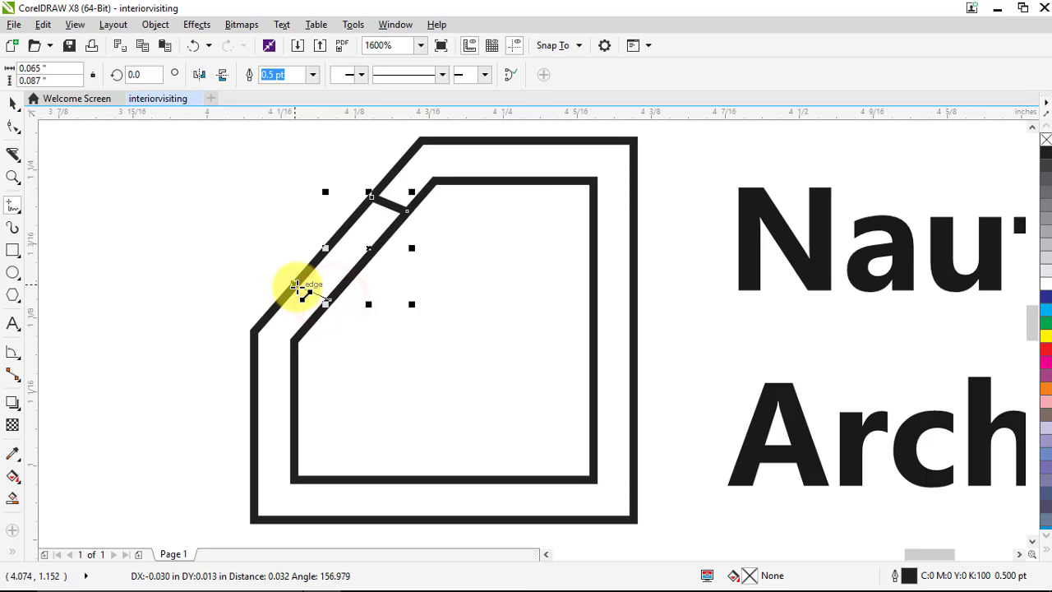
{"action": "left_click", "coordinate": [297, 285]}
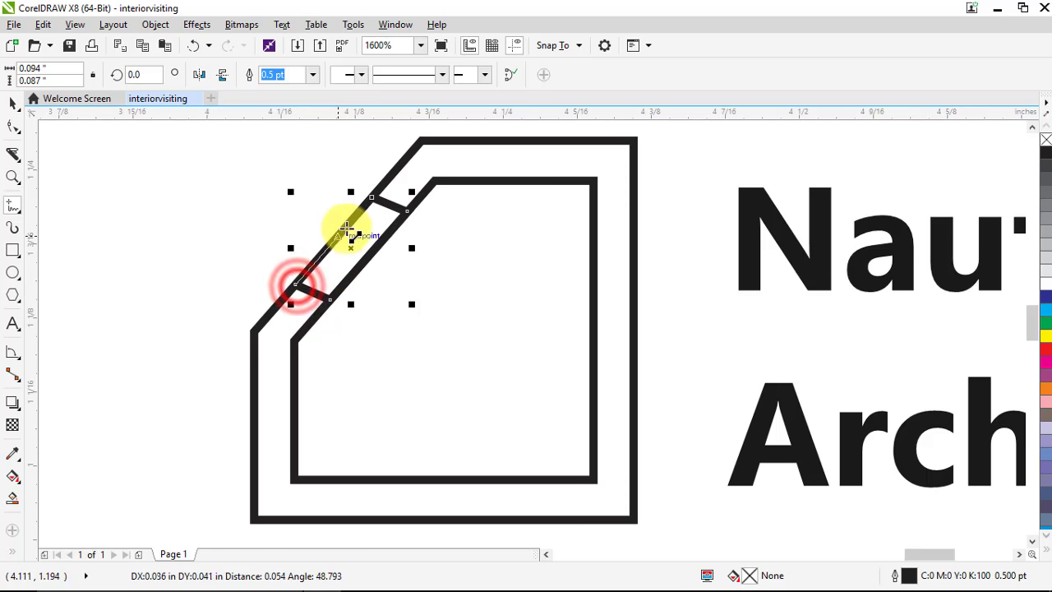
{"action": "left_click", "coordinate": [371, 197]}
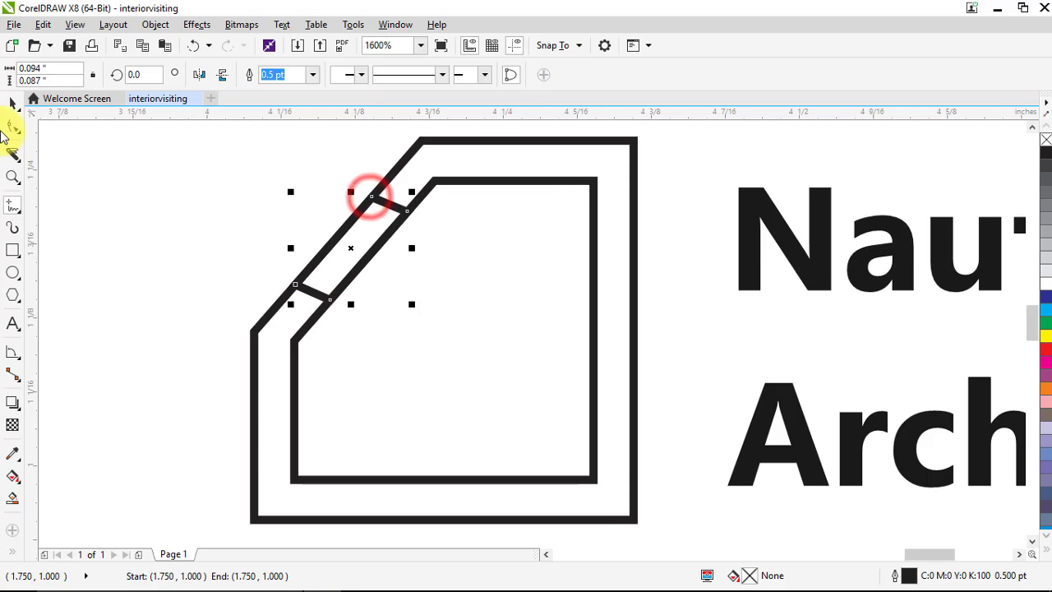
{"action": "left_click", "coordinate": [13, 102]}
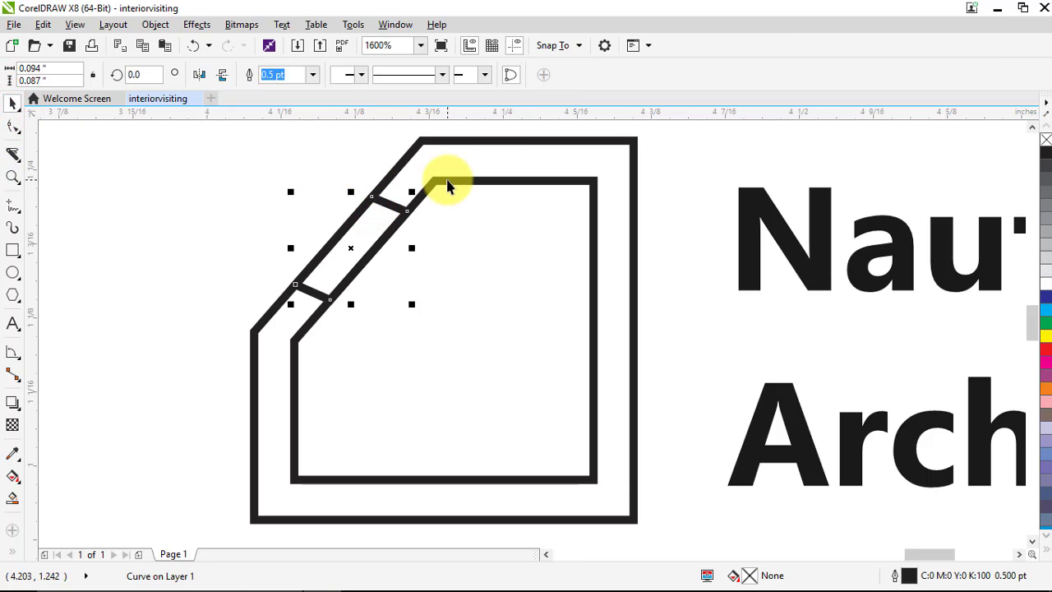
{"action": "left_click", "coordinate": [312, 172]}
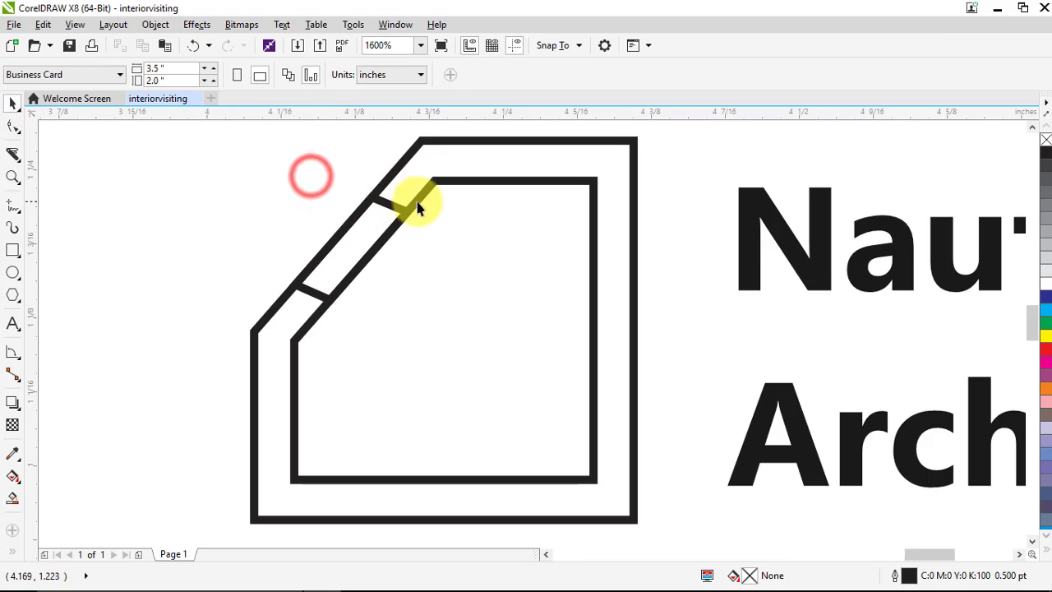
Trim the outer logo outline with the inner one to form a hollow frame, and remove the leftover inner piece.
{"action": "left_click", "coordinate": [461, 184]}
{"action": "left_click", "coordinate": [522, 139], "text": "shift"}
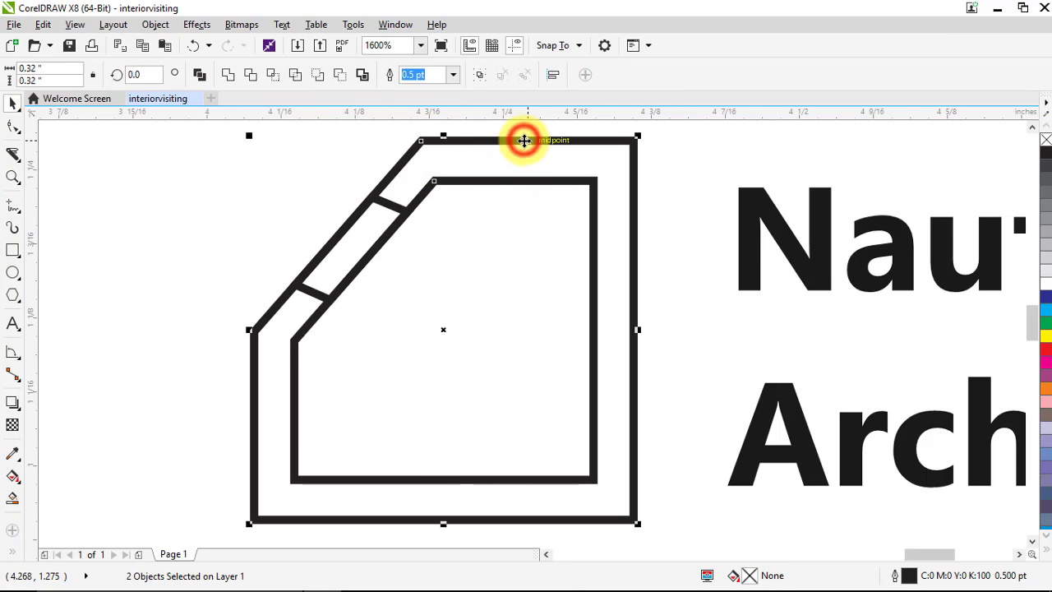
{"action": "left_click", "coordinate": [251, 74]}
{"action": "left_click", "coordinate": [265, 147]}
{"action": "left_click_drag", "start_coordinate": [472, 211], "coordinate": [763, 212]}
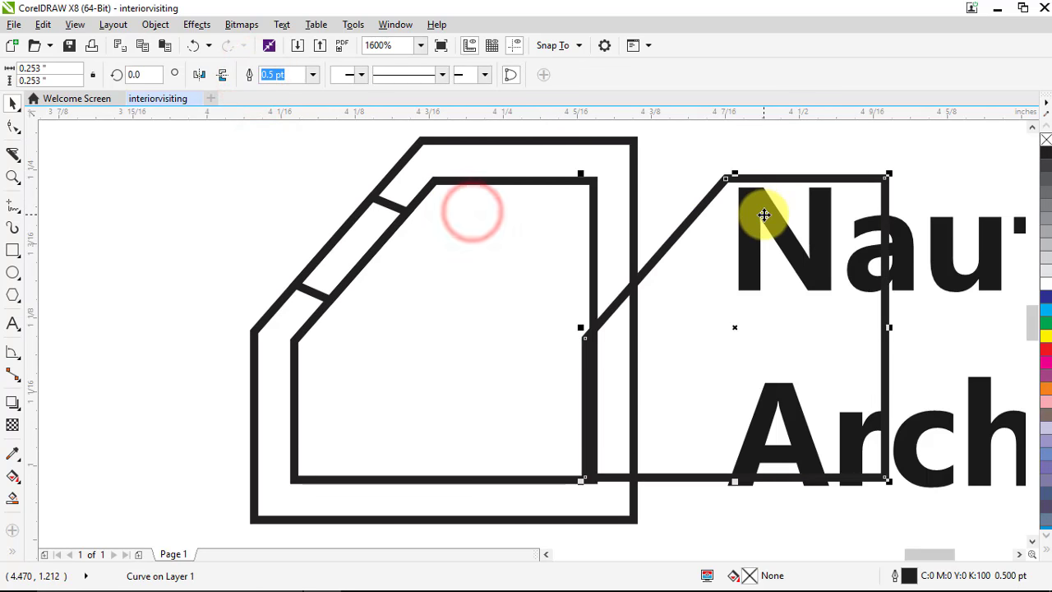
{"action": "key", "text": "ctrl+z"}
{"action": "left_click_drag", "start_coordinate": [590, 179], "coordinate": [759, 176]}
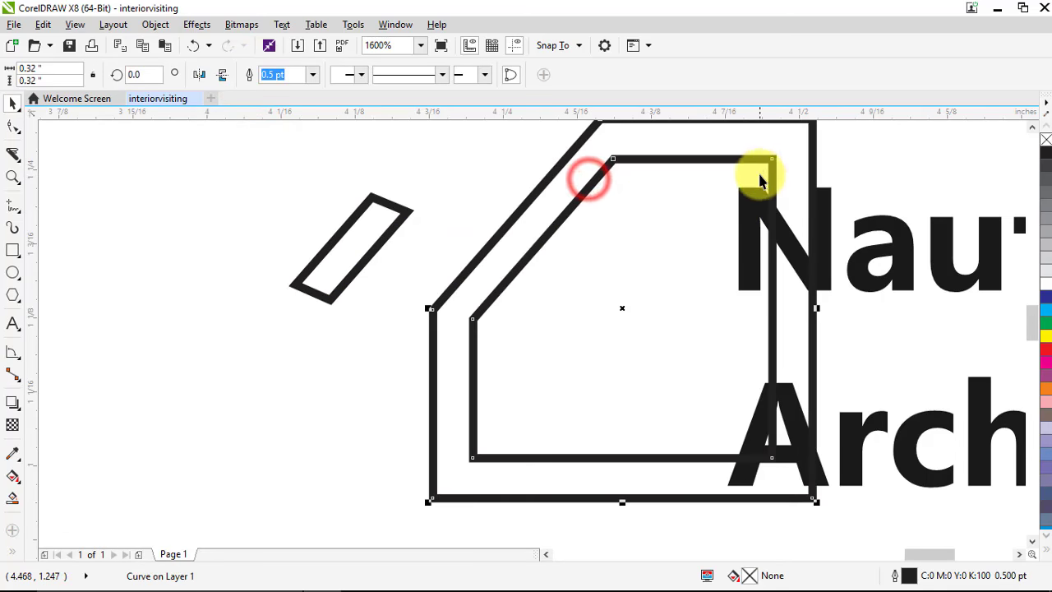
{"action": "key", "text": "ctrl+z"}
{"action": "left_click", "coordinate": [699, 158]}
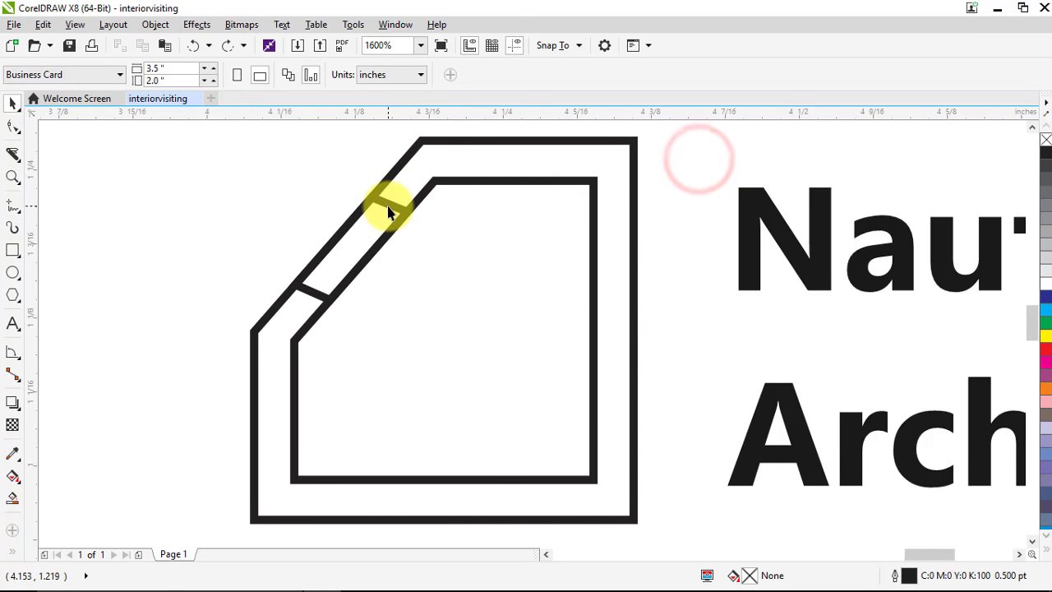
Trim the logo frame with the diagonal window shape, keeping the window piece in its original place.
{"action": "left_click", "coordinate": [386, 208]}
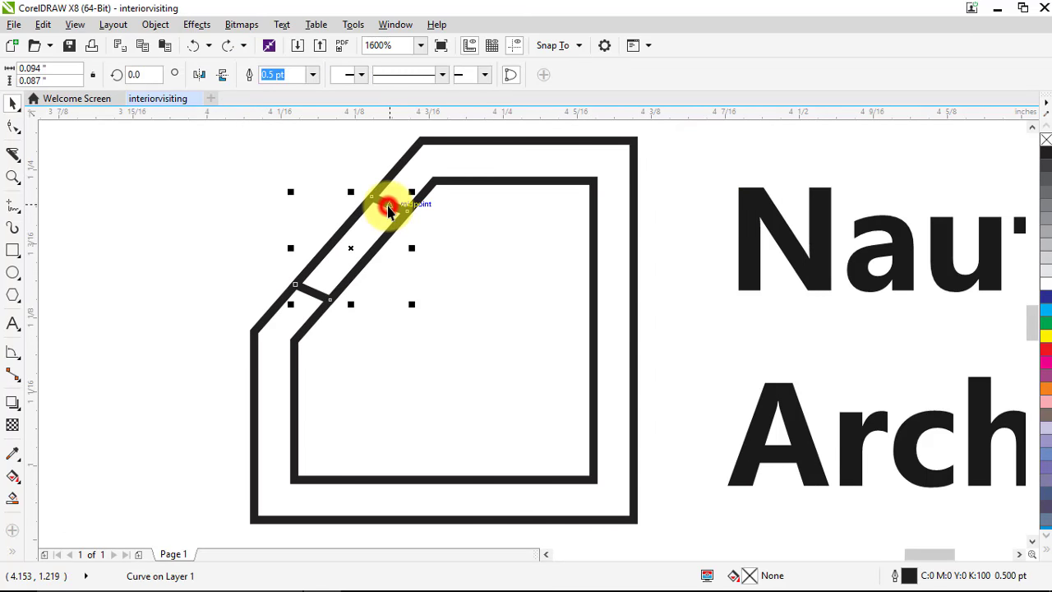
{"action": "left_click", "coordinate": [458, 187], "text": "shift"}
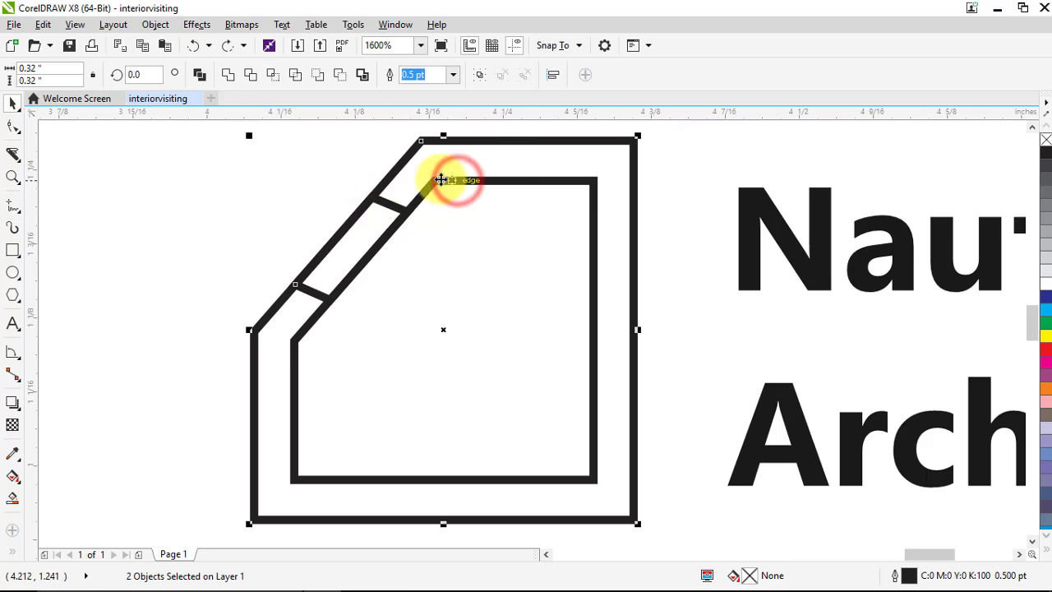
{"action": "left_click", "coordinate": [251, 83]}
{"action": "left_click", "coordinate": [275, 155]}
{"action": "left_click_drag", "start_coordinate": [363, 237], "coordinate": [269, 153]}
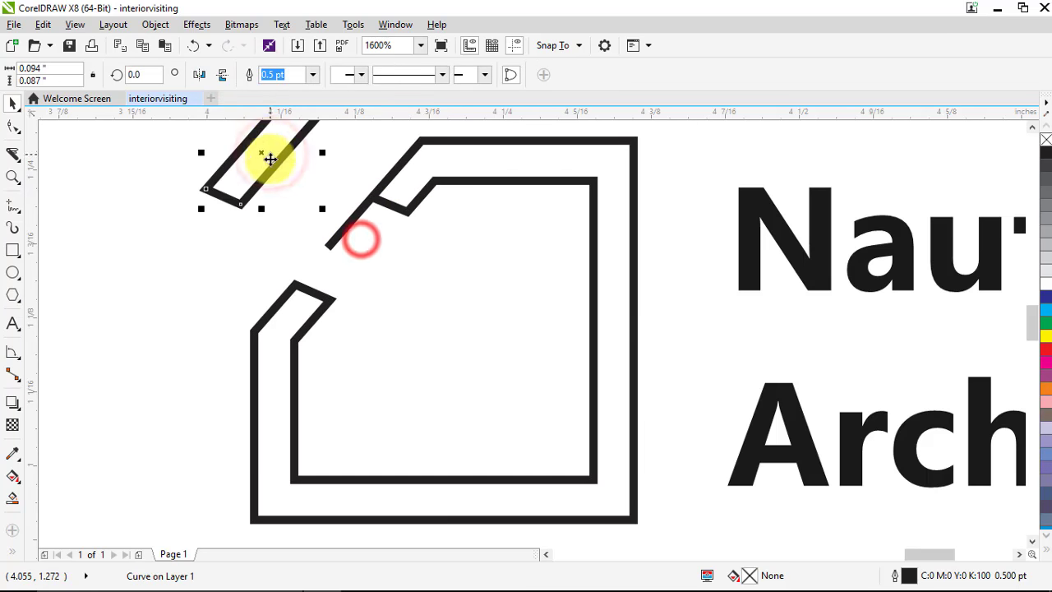
{"action": "key", "text": "ctrl+z"}
{"action": "scroll", "coordinate": [293, 194], "scroll_direction": "up", "scroll_amount": 1}
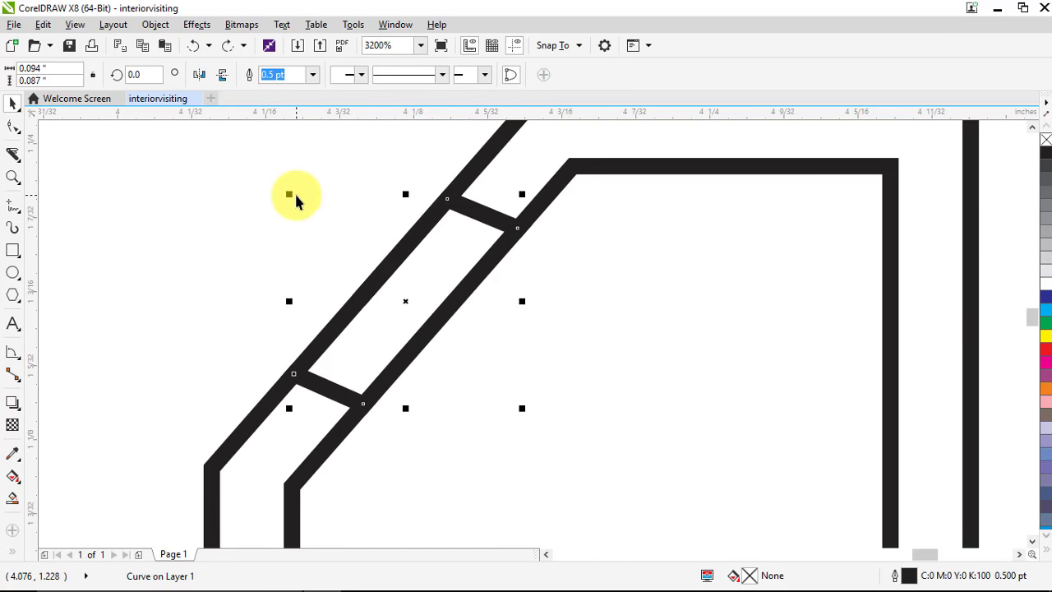
{"action": "scroll", "coordinate": [229, 200], "scroll_direction": "down", "scroll_amount": 1}
{"action": "scroll", "coordinate": [225, 194], "scroll_direction": "up", "scroll_amount": 1}
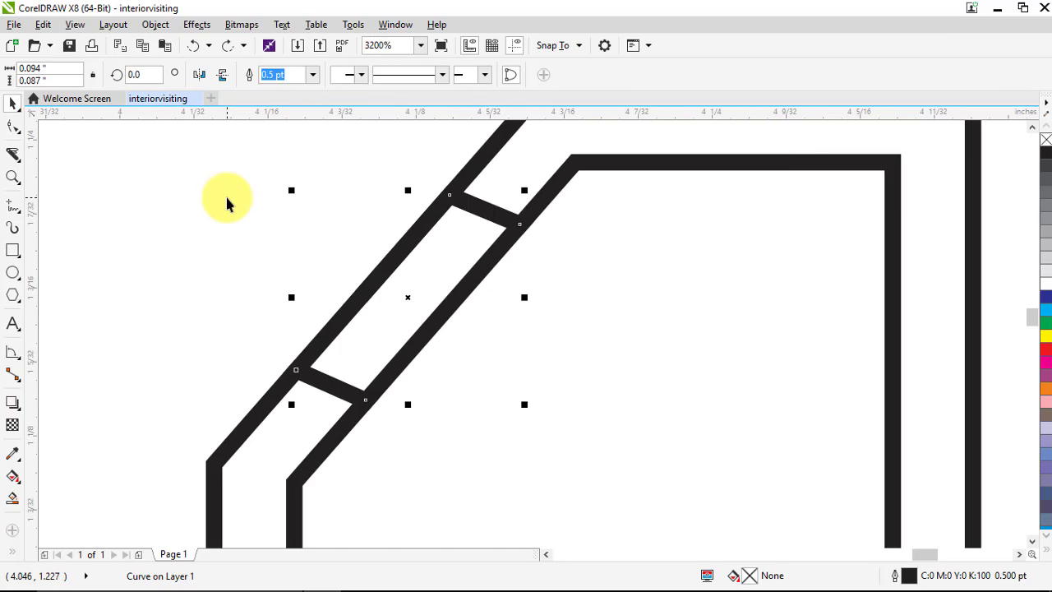
{"action": "scroll", "coordinate": [224, 194], "scroll_direction": "down", "scroll_amount": 1}
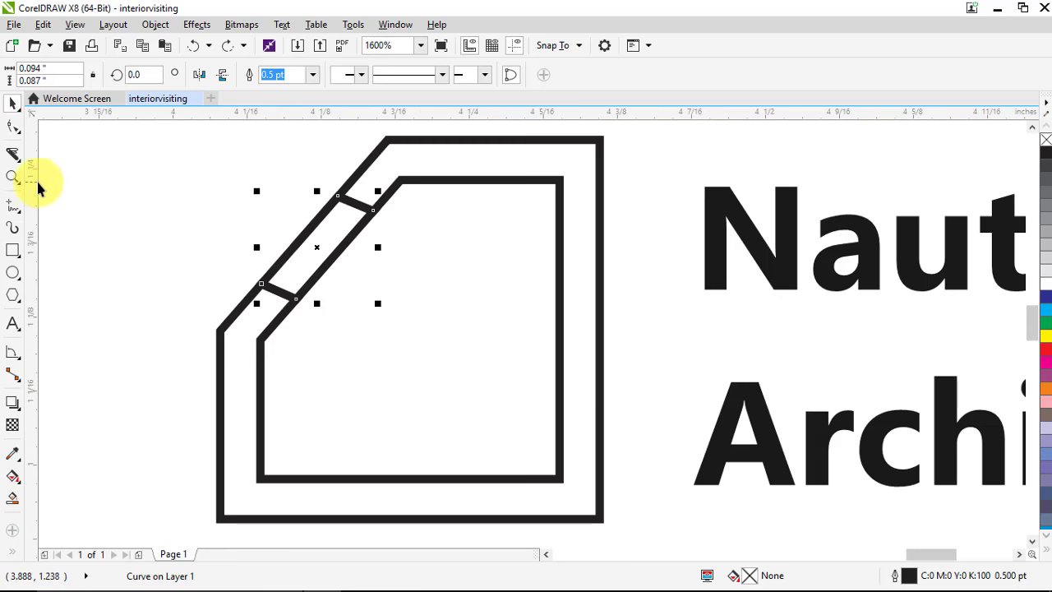
Draw a closed rectangular window shape, about 0.034 by 0.13 inches, across the logo frame's right wall with the Freehand tool.
{"action": "left_click", "coordinate": [12, 207]}
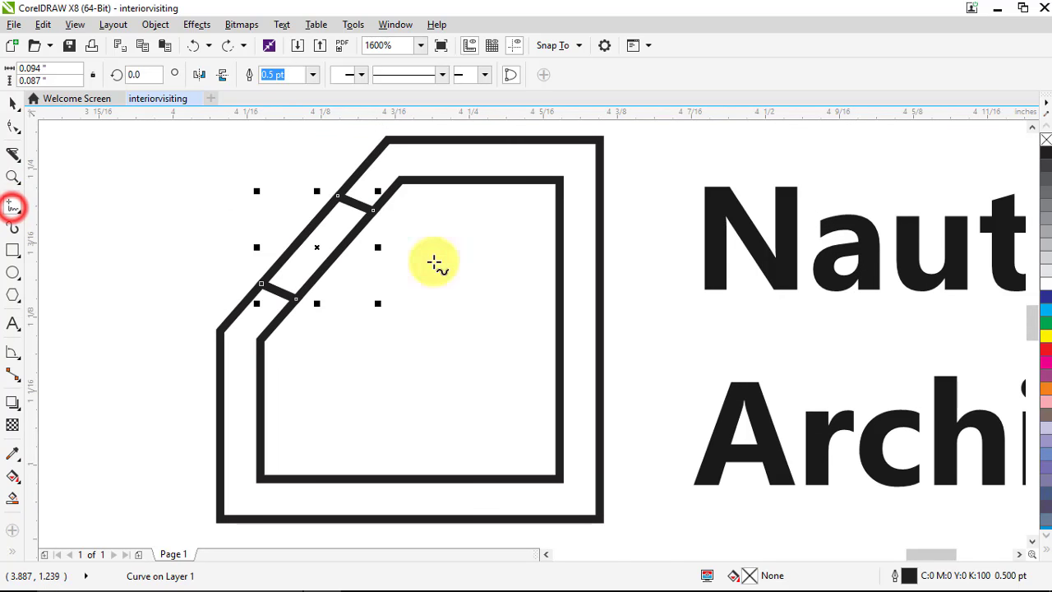
{"action": "left_click", "coordinate": [558, 250]}
{"action": "left_click", "coordinate": [598, 249]}
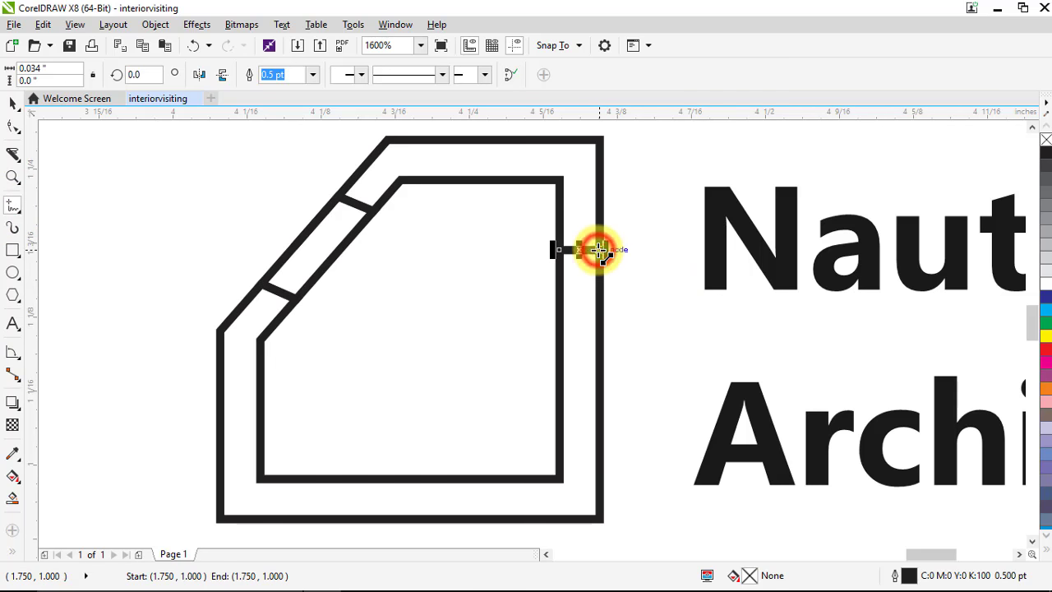
{"action": "left_click", "coordinate": [604, 402]}
{"action": "left_click", "coordinate": [601, 402]}
{"action": "left_click", "coordinate": [558, 403]}
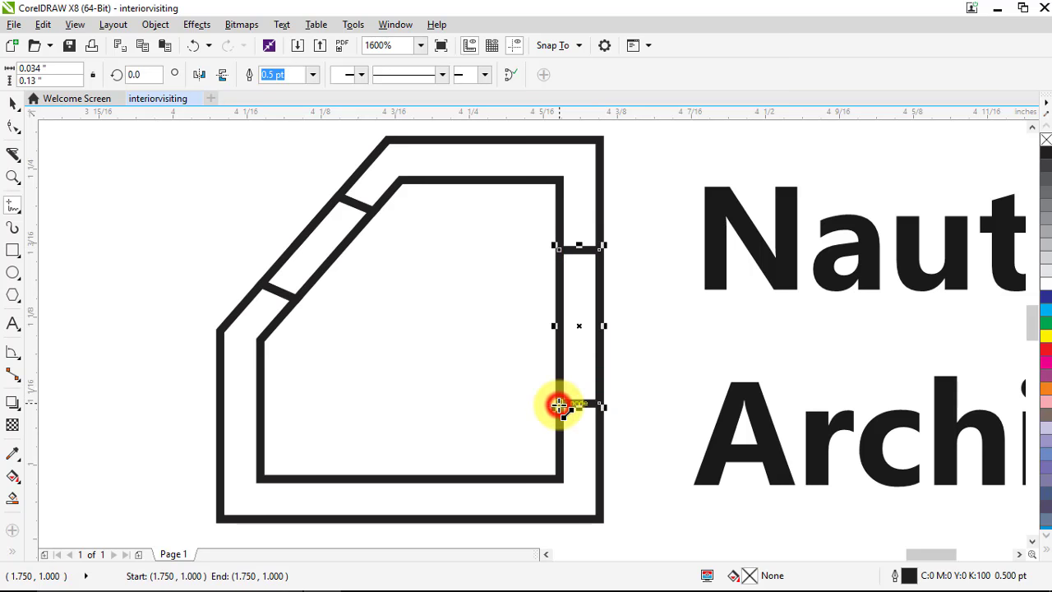
{"action": "left_click", "coordinate": [558, 247]}
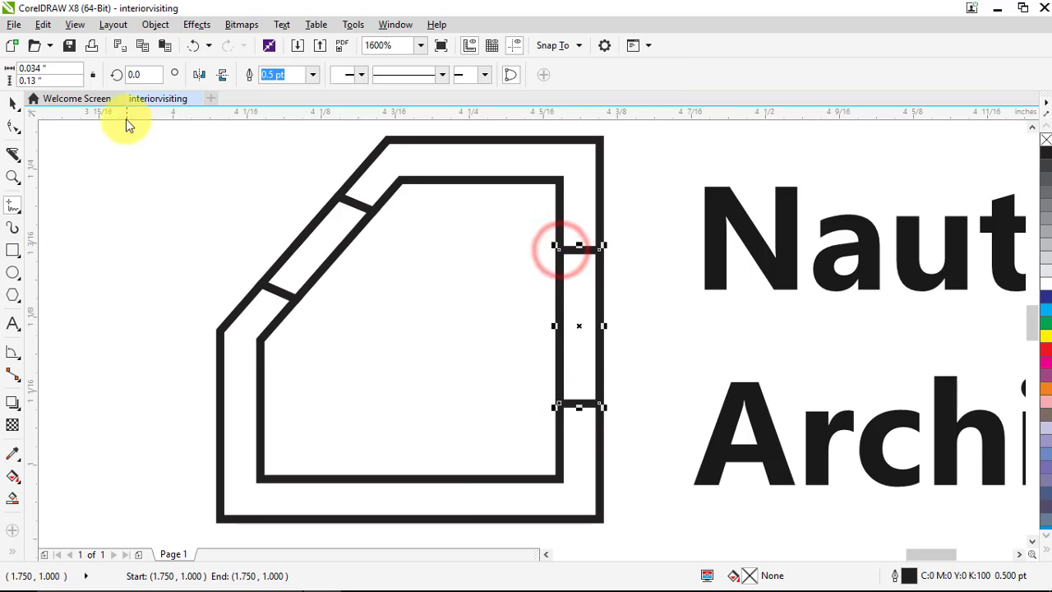
Trim the logo frame with the new right-wall window shape, leaving the window piece in place.
{"action": "left_click", "coordinate": [16, 100]}
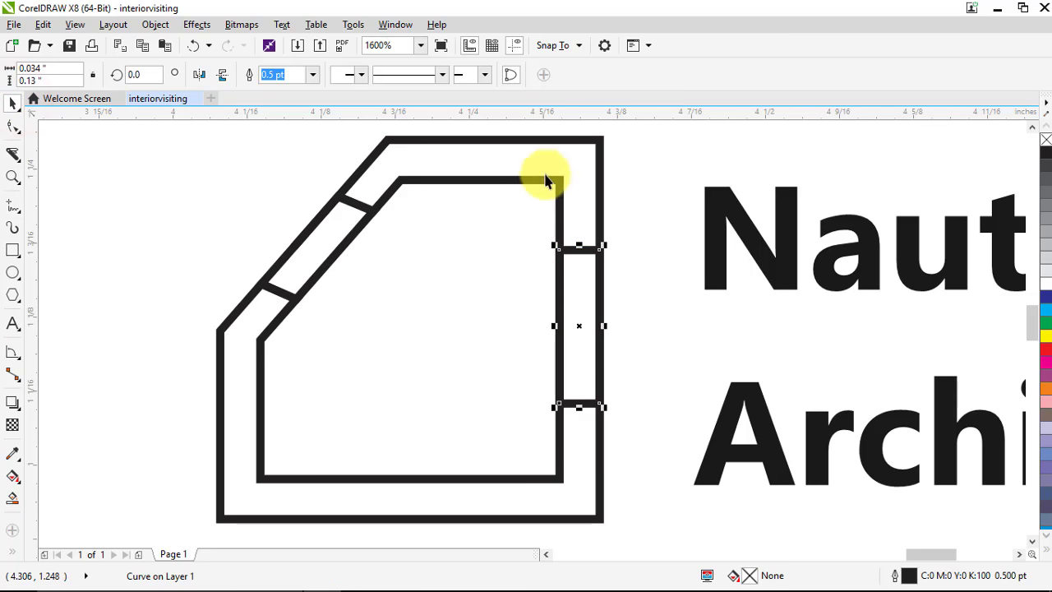
{"action": "left_click", "coordinate": [599, 204], "text": "shift"}
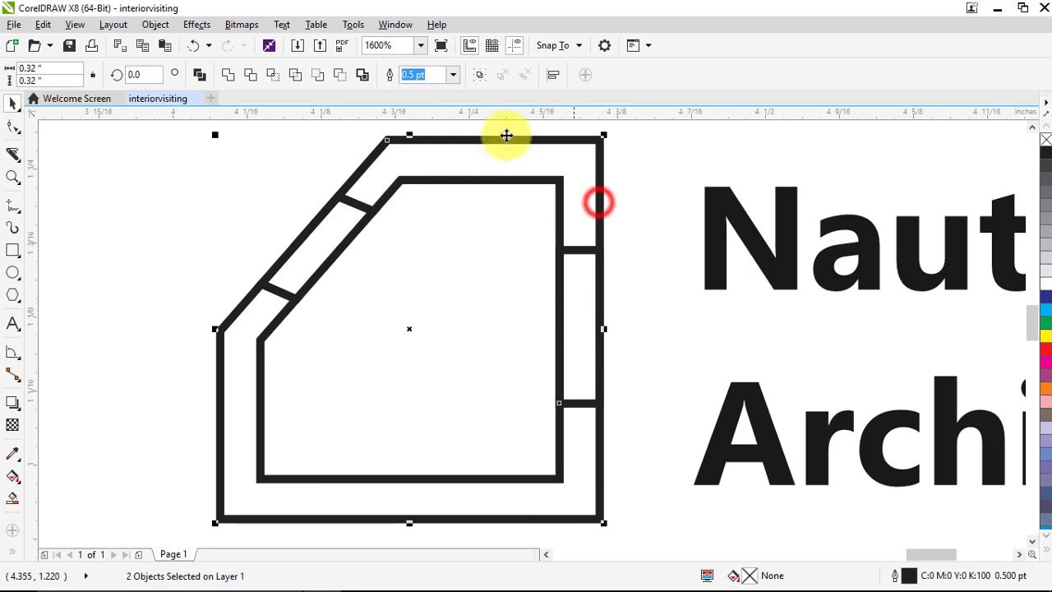
{"action": "left_click", "coordinate": [251, 72]}
{"action": "left_click", "coordinate": [235, 198]}
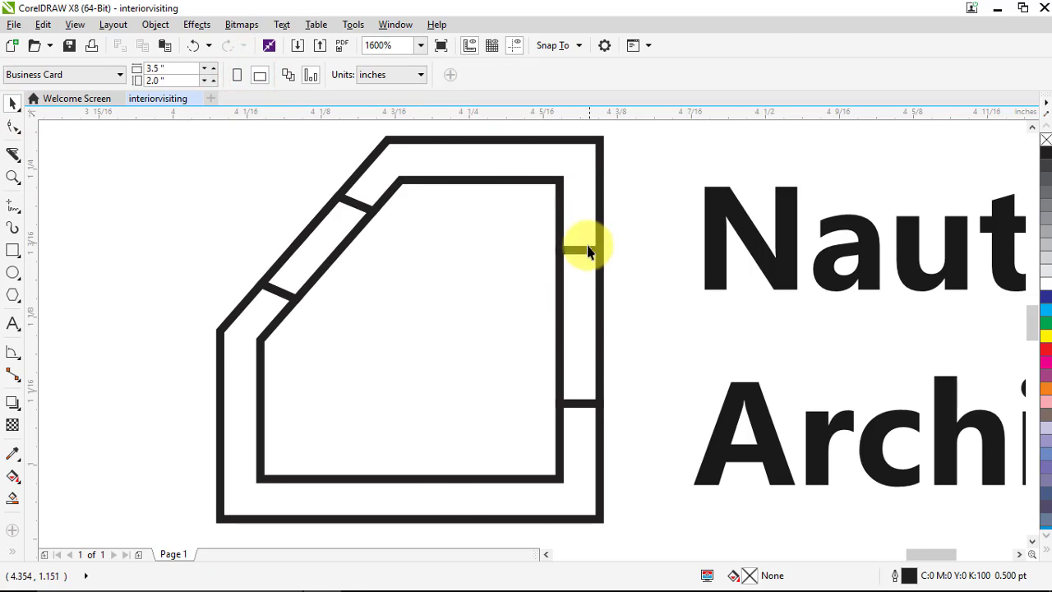
Fill the logo frame with black and remove its outline.
{"action": "left_click", "coordinate": [599, 222]}
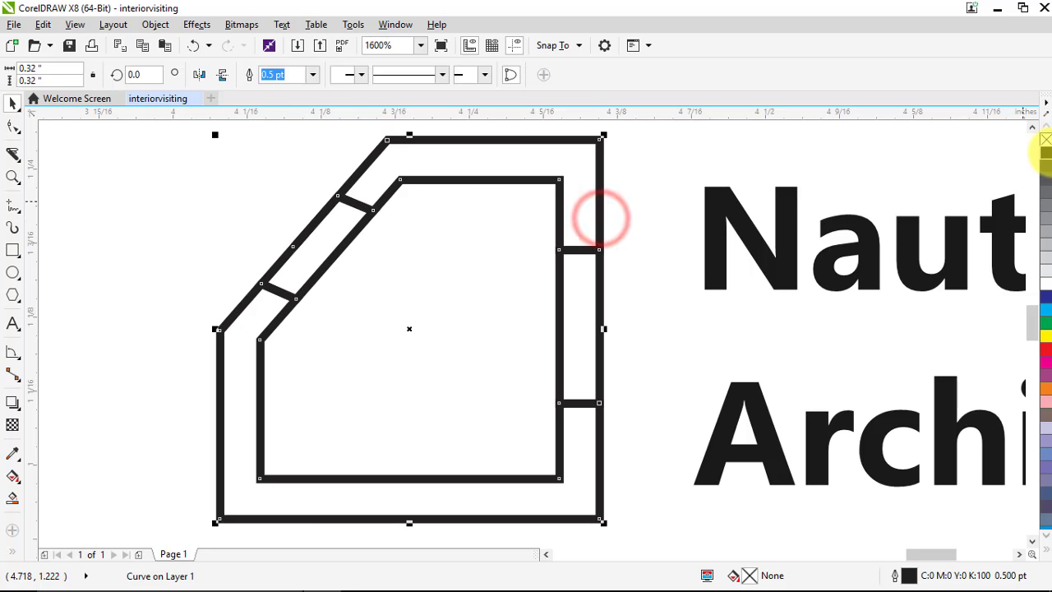
{"action": "left_click", "coordinate": [1045, 156]}
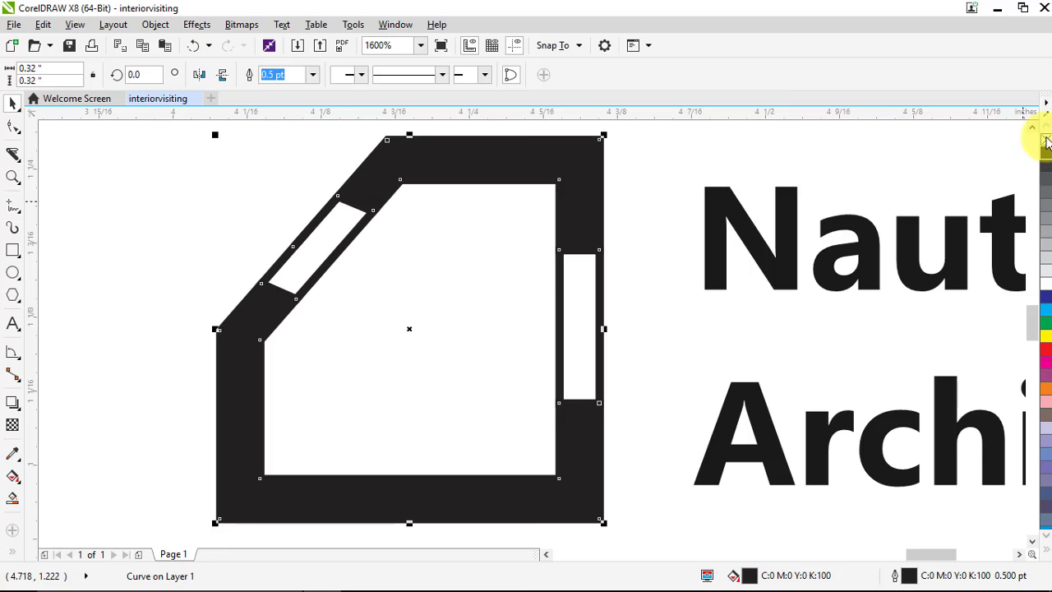
{"action": "left_click", "coordinate": [1045, 141]}
{"action": "left_click", "coordinate": [693, 180]}
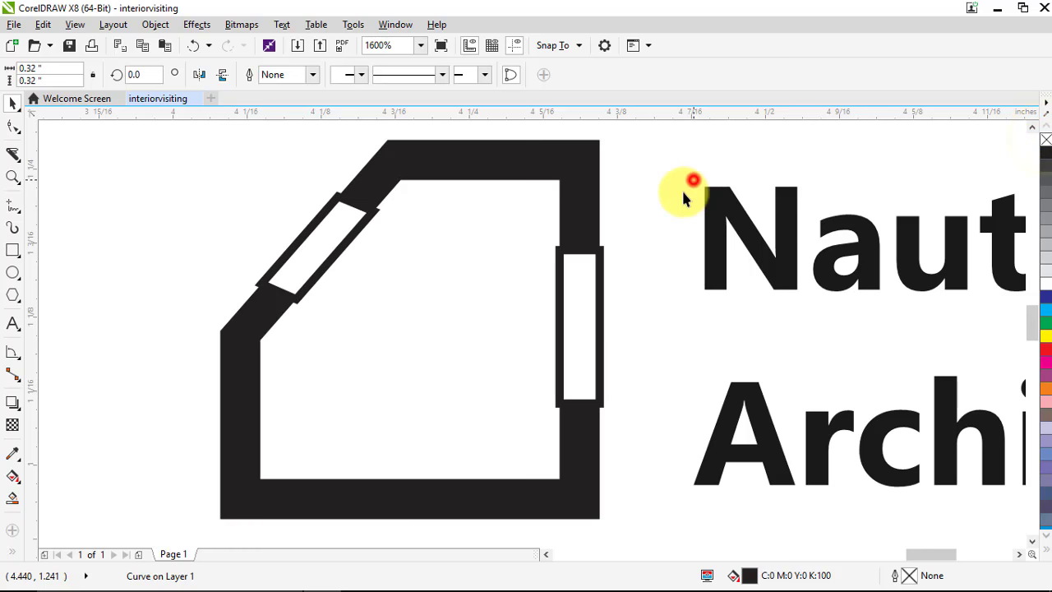
Delete the right-wall and diagonal window pieces to leave open gaps in the logo frame.
{"action": "left_click", "coordinate": [600, 287]}
{"action": "key", "text": "Delete"}
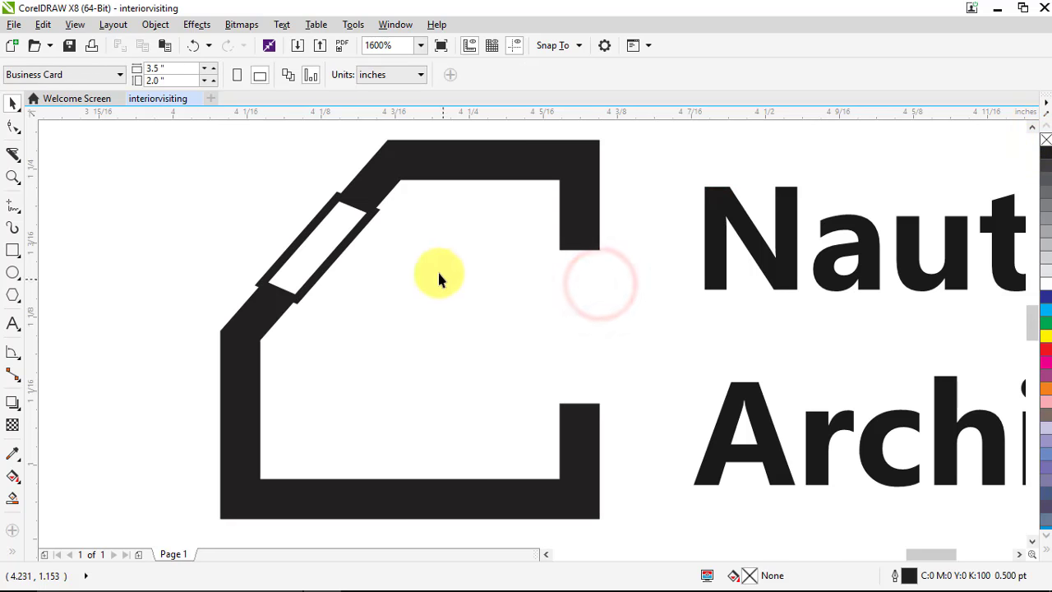
{"action": "left_click", "coordinate": [351, 243]}
{"action": "key", "text": "Delete"}
{"action": "scroll", "coordinate": [314, 215], "scroll_direction": "down", "scroll_amount": 4}
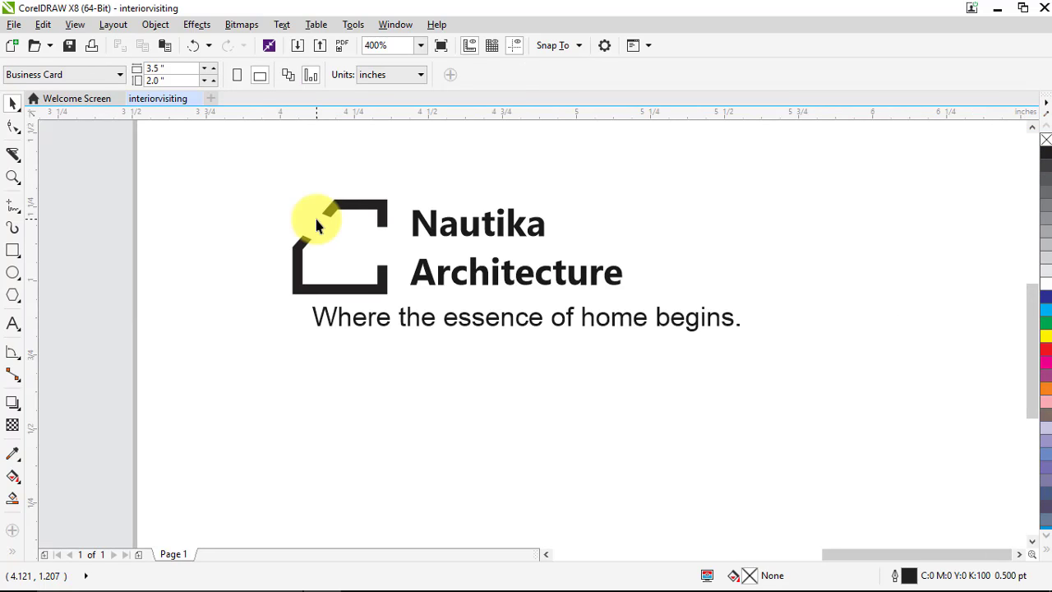
Move the two-line company name right up against the logo frame's right wall.
{"action": "left_click", "coordinate": [439, 288]}
{"action": "left_click_drag", "start_coordinate": [503, 283], "coordinate": [487, 283]}
Break the company name into separate lines and move "Nautika" into the gap in the logo frame's right wall.
{"action": "right_click", "coordinate": [488, 283]}
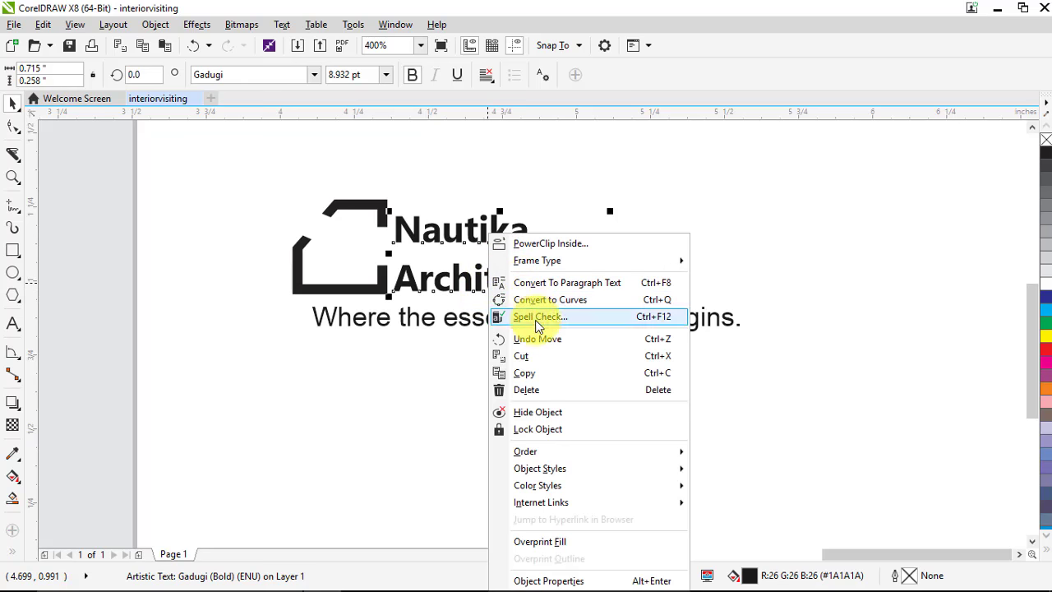
{"action": "left_click", "coordinate": [801, 344]}
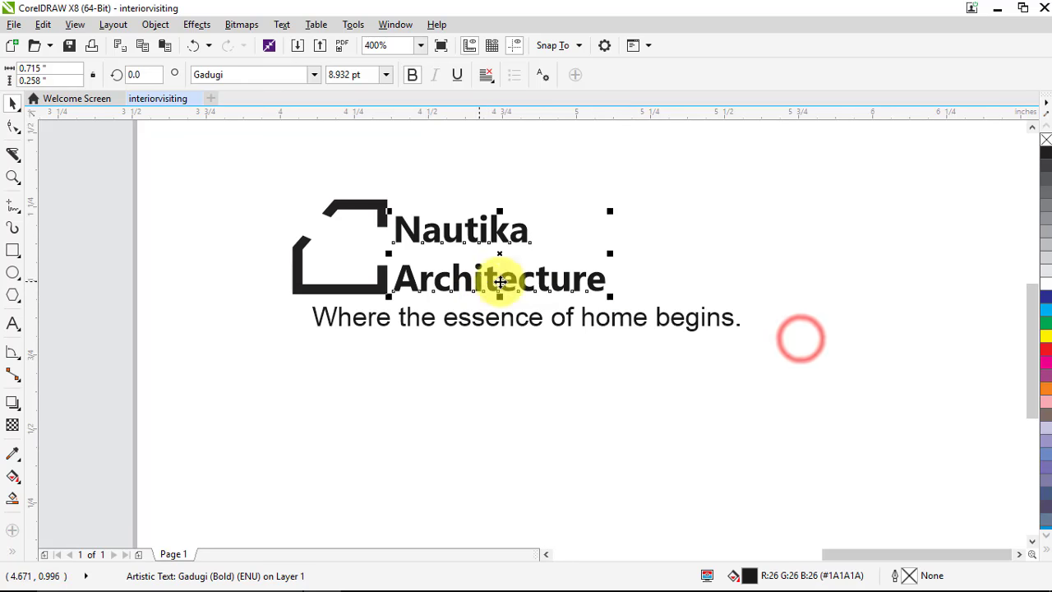
{"action": "left_click", "coordinate": [655, 249]}
{"action": "left_click_drag", "start_coordinate": [489, 232], "coordinate": [442, 249]}
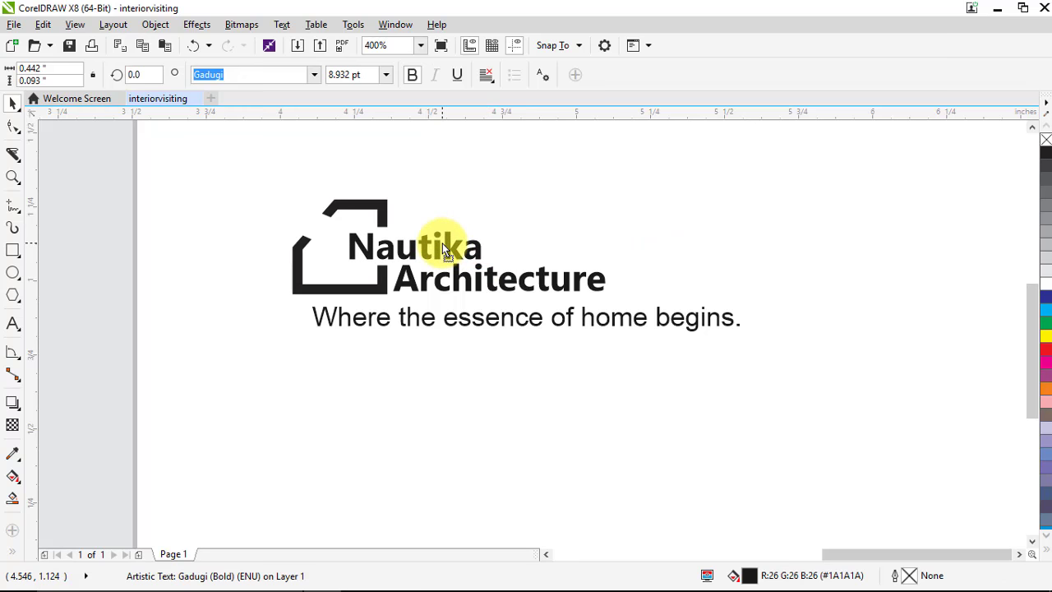
Scale "Architecture" down proportionally below "Nautika", keeping its lower-left corner beside the logo frame.
{"action": "left_click", "coordinate": [460, 277]}
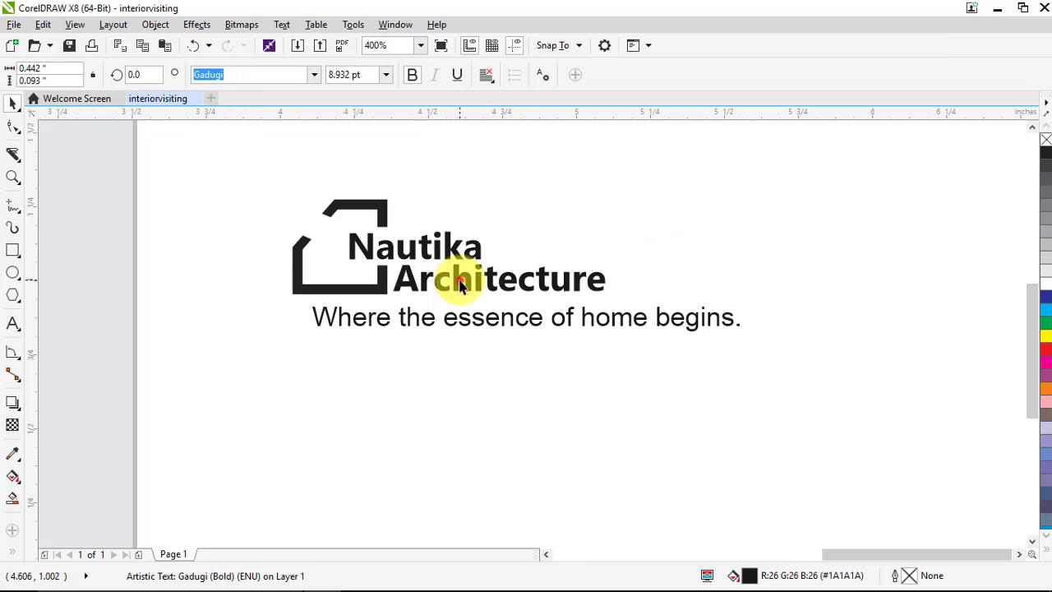
{"action": "left_click_drag", "start_coordinate": [608, 261], "coordinate": [534, 269]}
{"action": "left_click", "coordinate": [580, 268]}
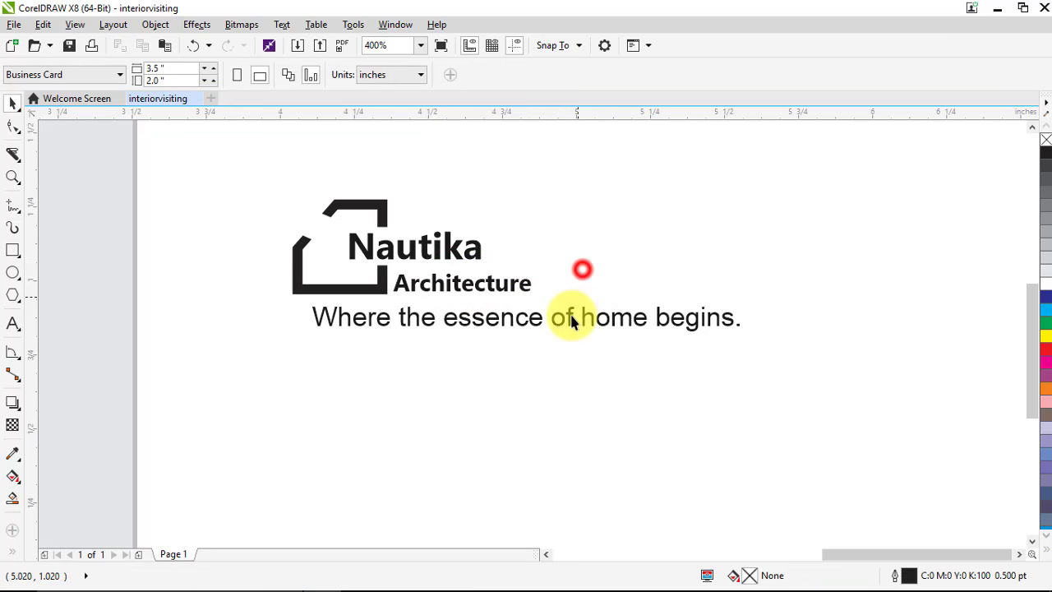
Scale the tagline "Where the essence of home begins." down to about 4.58 pt and place it directly beneath the logo.
{"action": "left_click", "coordinate": [570, 317]}
{"action": "mouse_move", "coordinate": [740, 300]}
{"action": "left_mouse_down"}
{"action": "mouse_move", "coordinate": [676, 310]}
{"action": "mouse_move", "coordinate": [722, 296]}
{"action": "left_mouse_up"}
{"action": "left_click_drag", "start_coordinate": [668, 327], "coordinate": [646, 330]}
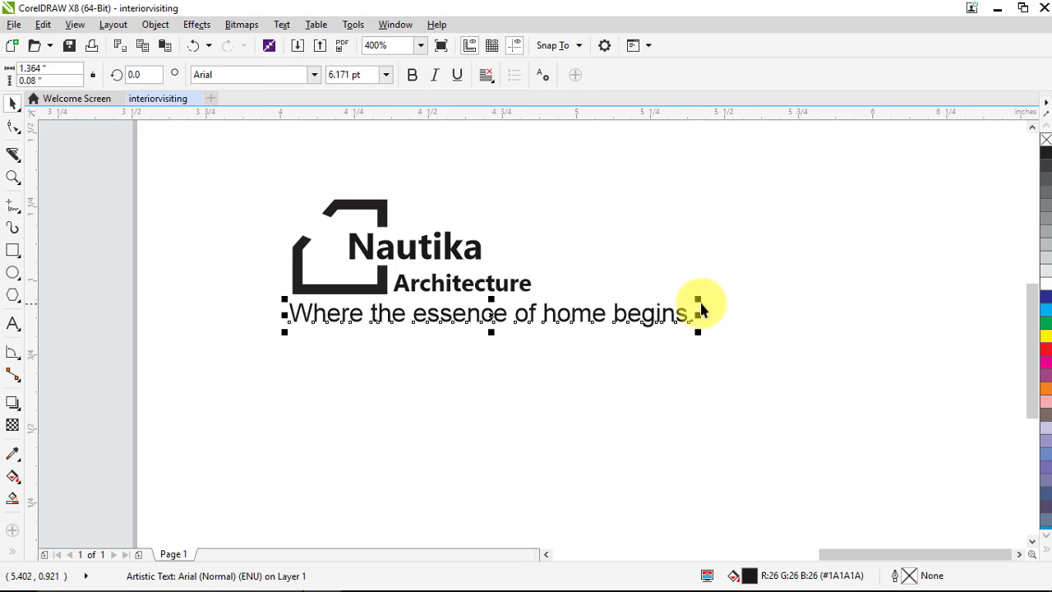
{"action": "mouse_move", "coordinate": [699, 305]}
{"action": "left_mouse_down"}
{"action": "mouse_move", "coordinate": [681, 298]}
{"action": "mouse_move", "coordinate": [691, 304]}
{"action": "left_mouse_up"}
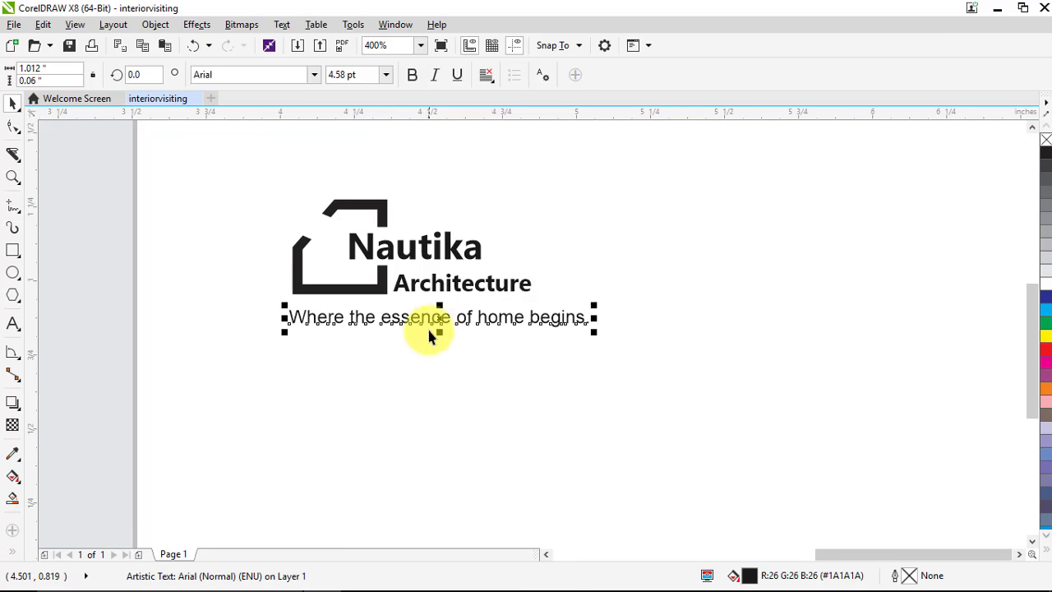
{"action": "left_click_drag", "start_coordinate": [436, 318], "coordinate": [441, 312]}
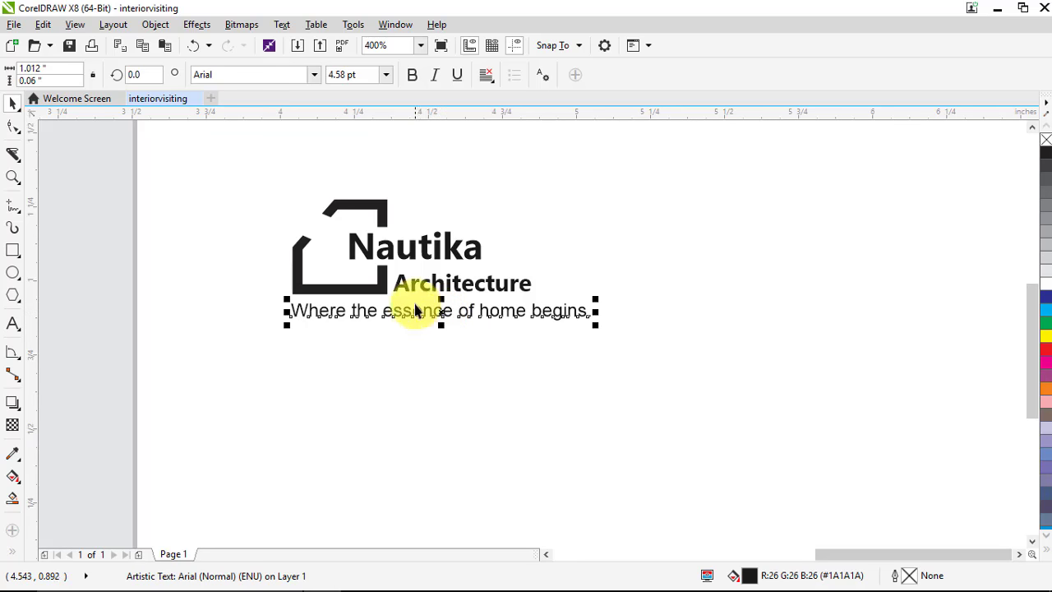
Set the tagline's font to Freehand521 BT.
{"action": "left_click", "coordinate": [315, 75]}
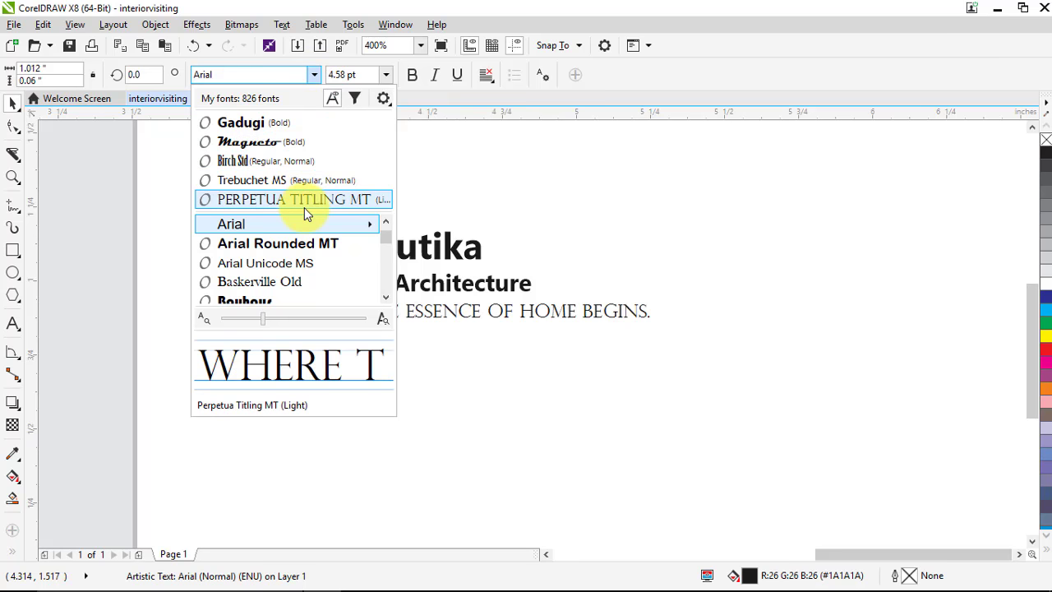
{"action": "scroll", "coordinate": [296, 259], "scroll_direction": "down", "scroll_amount": 1}
{"action": "mouse_move", "coordinate": [289, 262]}
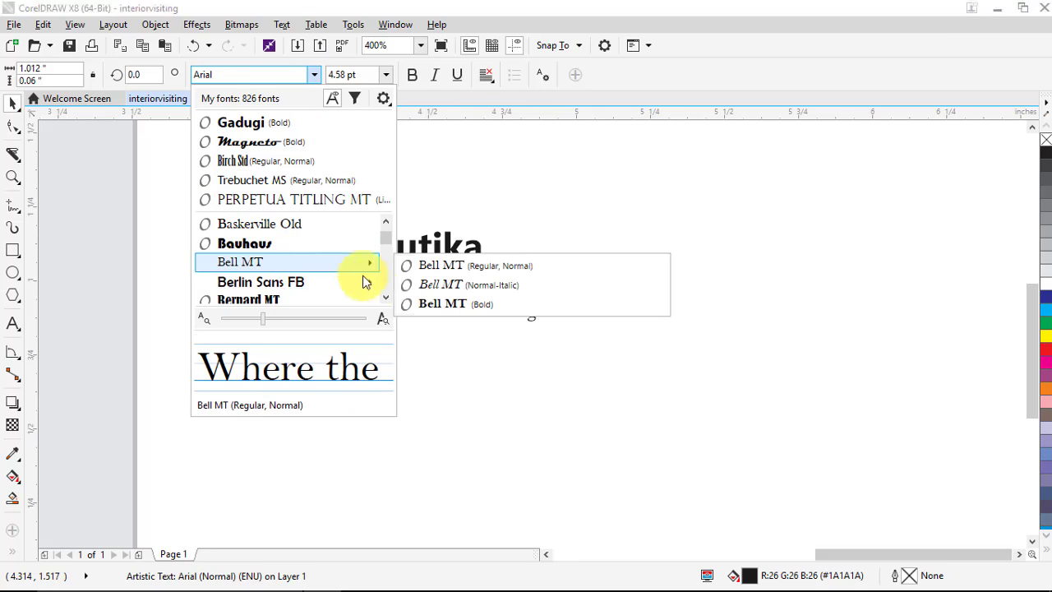
{"action": "left_click_drag", "start_coordinate": [381, 240], "coordinate": [386, 245]}
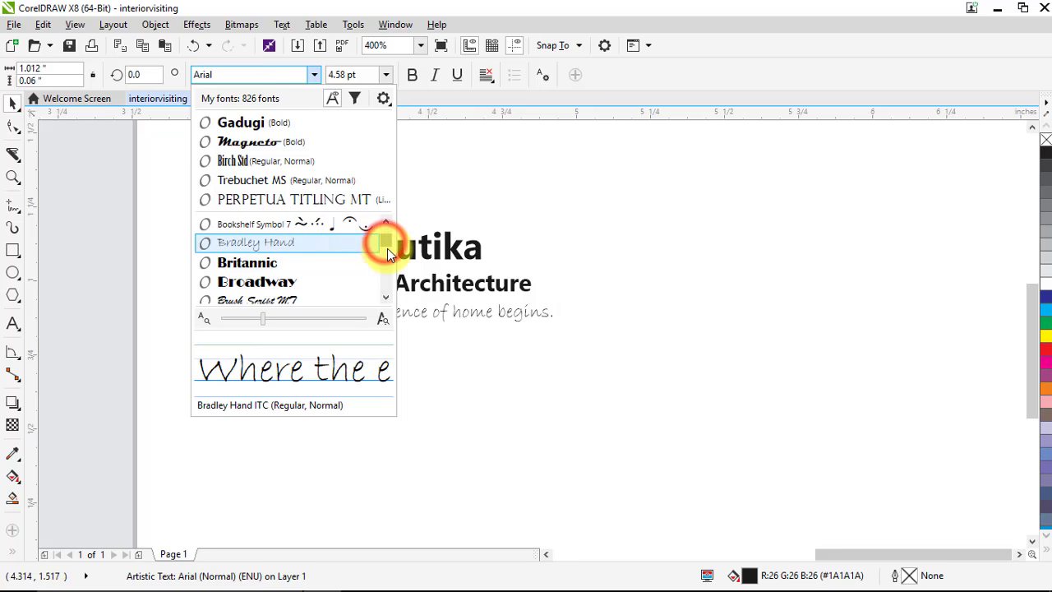
{"action": "scroll", "coordinate": [387, 251], "scroll_direction": "down", "scroll_amount": 10}
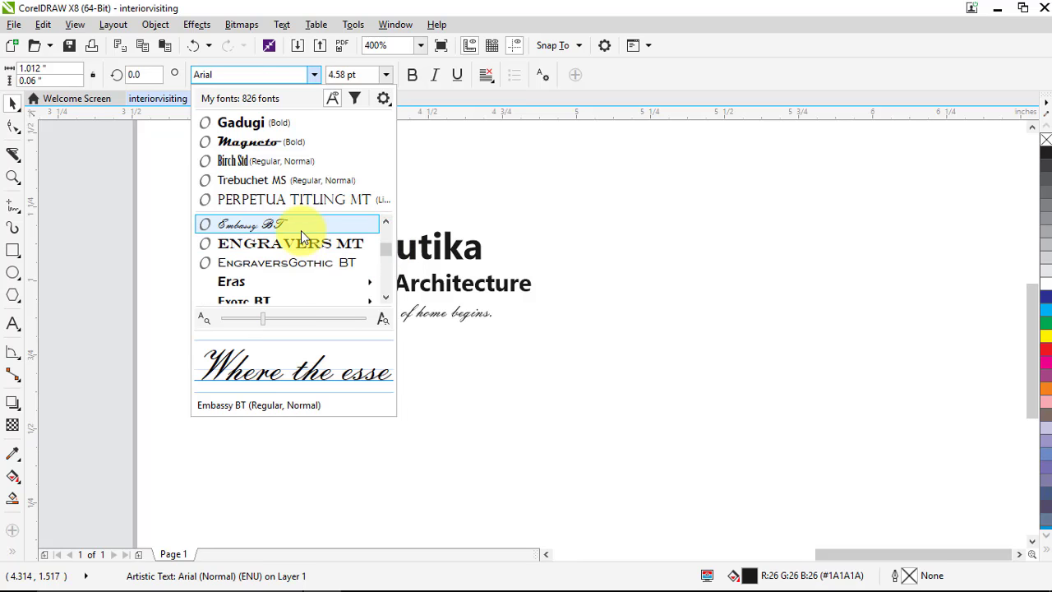
{"action": "mouse_move", "coordinate": [301, 281]}
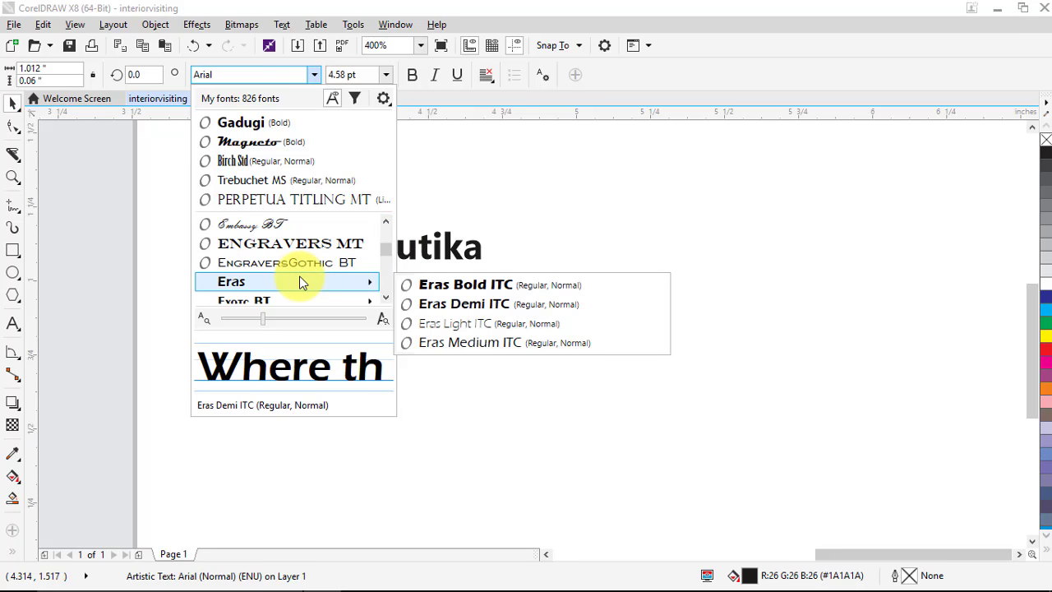
{"action": "left_click", "coordinate": [386, 298]}
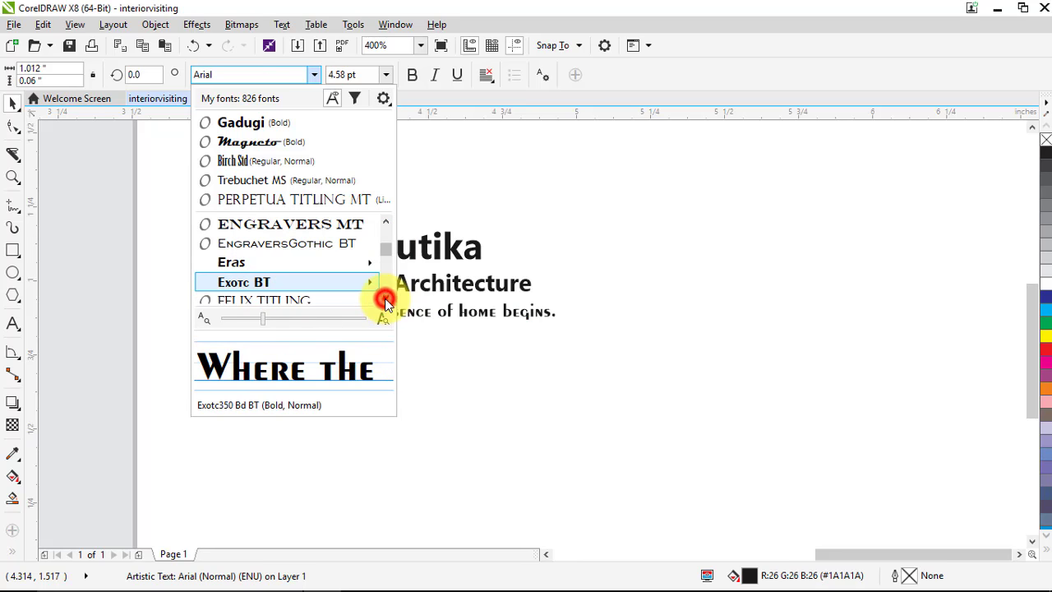
{"action": "left_click", "coordinate": [385, 297]}
{"action": "left_click", "coordinate": [385, 300]}
{"action": "left_click", "coordinate": [386, 300]}
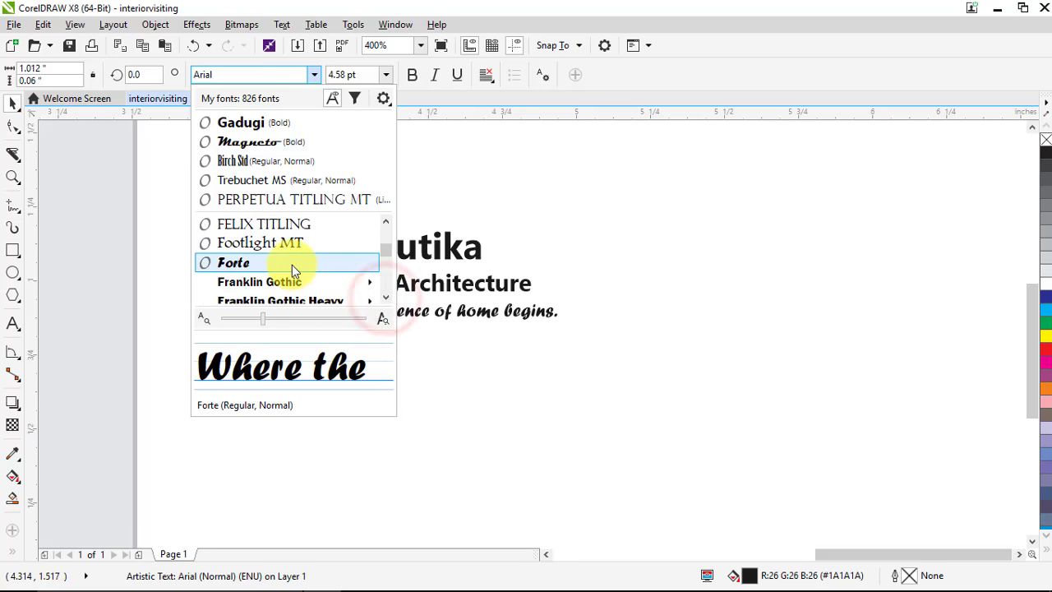
{"action": "left_click", "coordinate": [385, 298]}
{"action": "left_click", "coordinate": [385, 299]}
{"action": "left_click", "coordinate": [386, 298]}
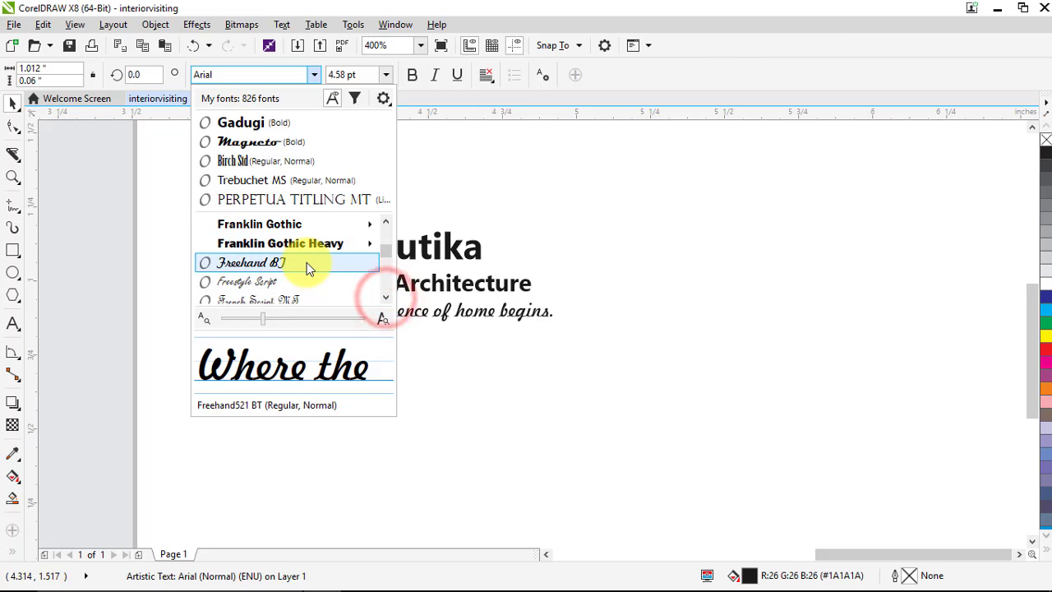
{"action": "left_click", "coordinate": [306, 263]}
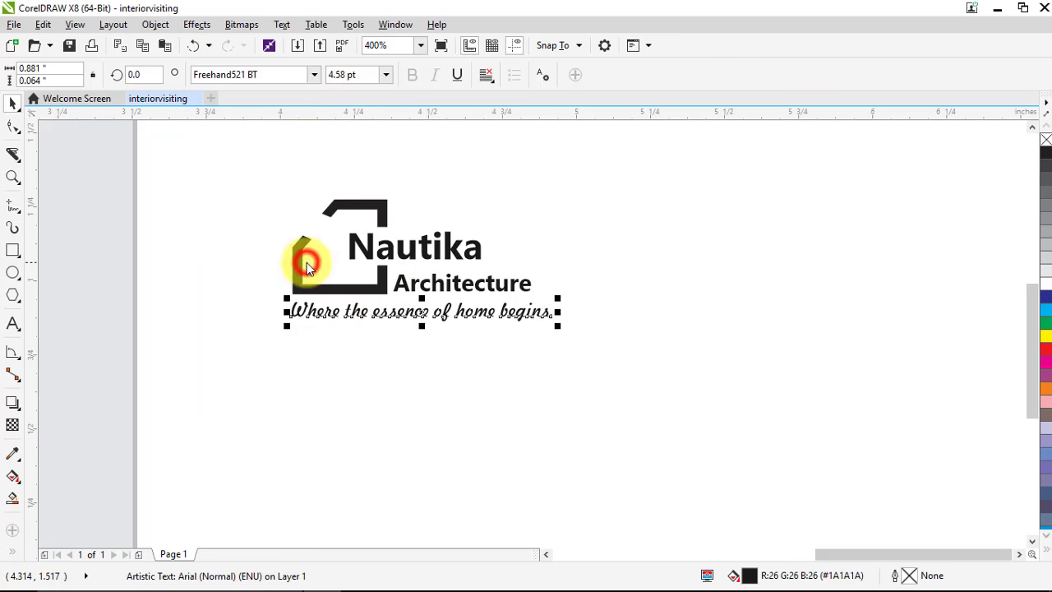
Skew the tagline slightly to the right.
{"action": "left_click", "coordinate": [436, 314]}
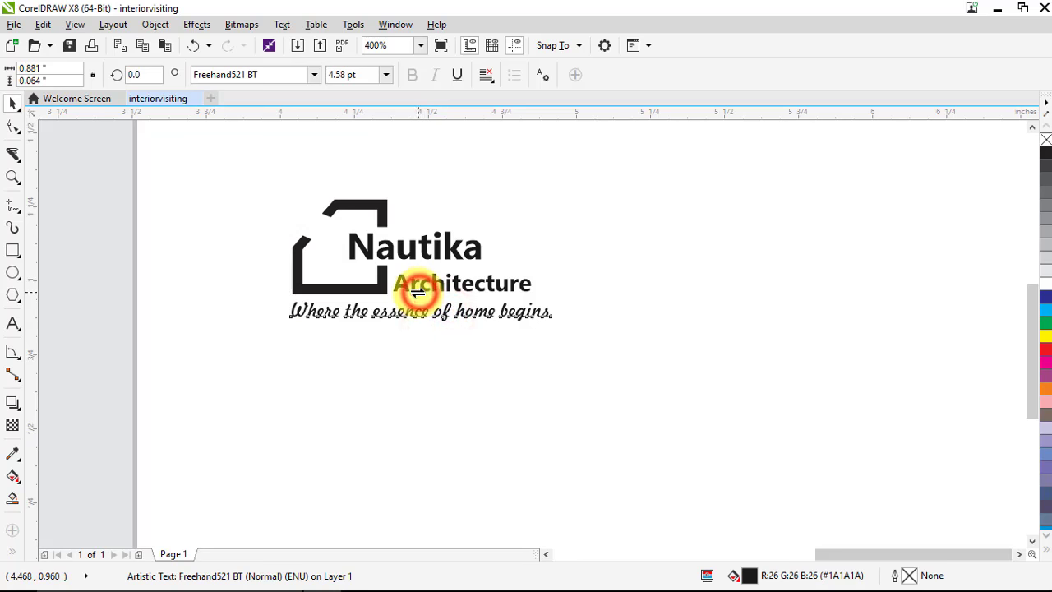
{"action": "left_click_drag", "start_coordinate": [415, 292], "coordinate": [419, 292]}
{"action": "left_click", "coordinate": [472, 372]}
Try the Lato font on the tagline beneath the logo.
{"action": "scroll", "coordinate": [413, 316], "scroll_direction": "up", "scroll_amount": 4}
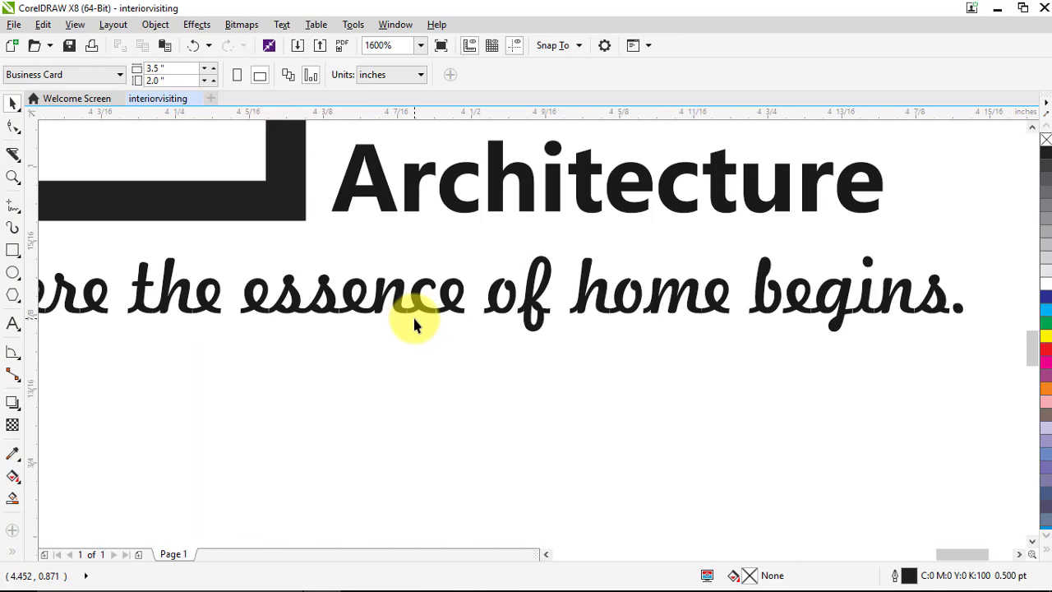
{"action": "scroll", "coordinate": [407, 315], "scroll_direction": "down", "scroll_amount": 5}
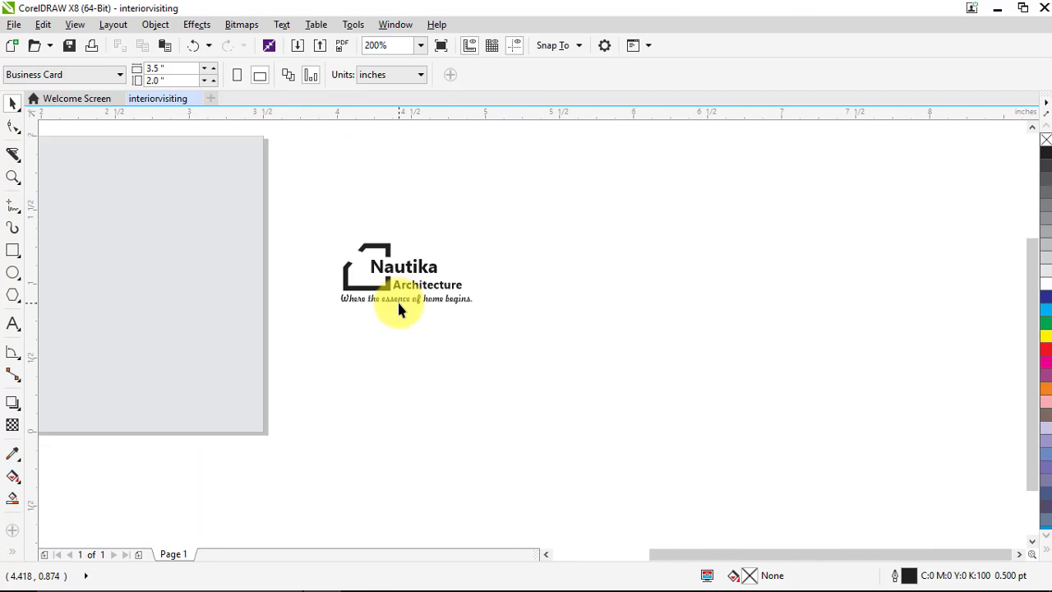
{"action": "scroll", "coordinate": [398, 304], "scroll_direction": "up", "scroll_amount": 2}
{"action": "scroll", "coordinate": [398, 304], "scroll_direction": "down", "scroll_amount": 1}
{"action": "left_click", "coordinate": [398, 302]}
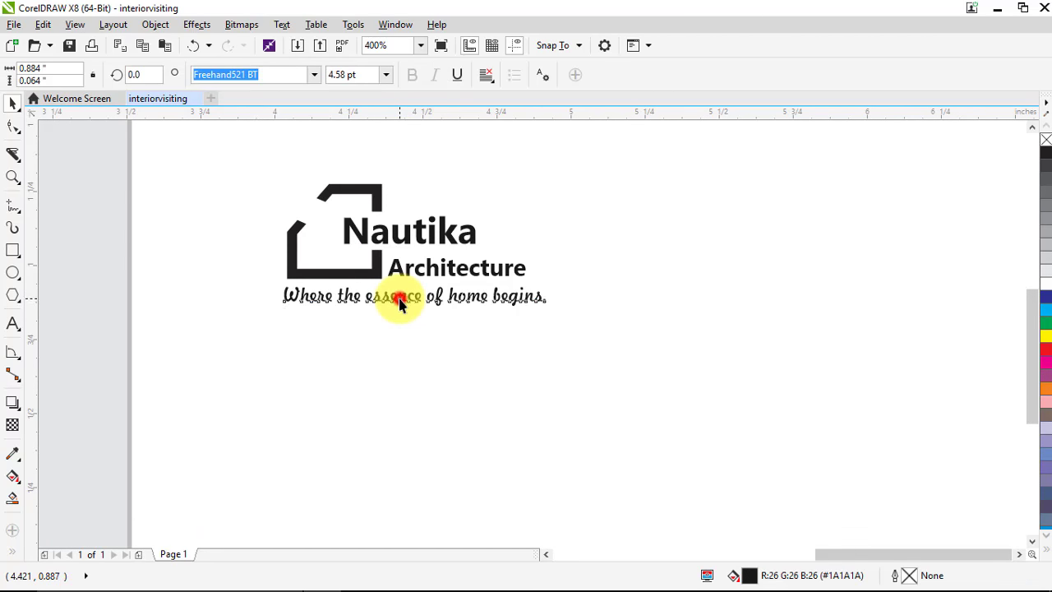
{"action": "left_click", "coordinate": [313, 75]}
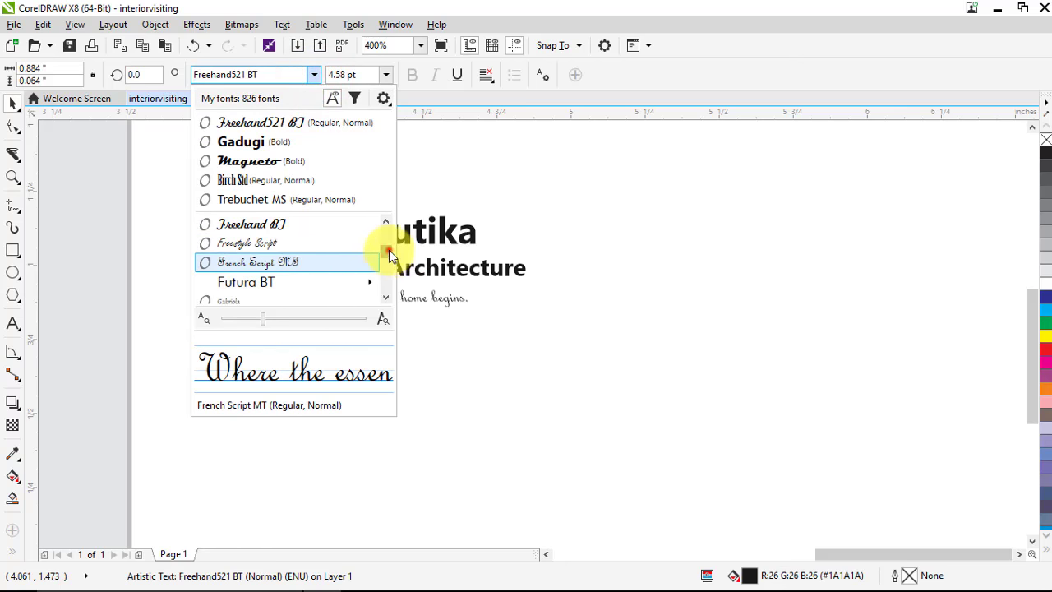
{"action": "left_click_drag", "start_coordinate": [388, 250], "coordinate": [388, 257]}
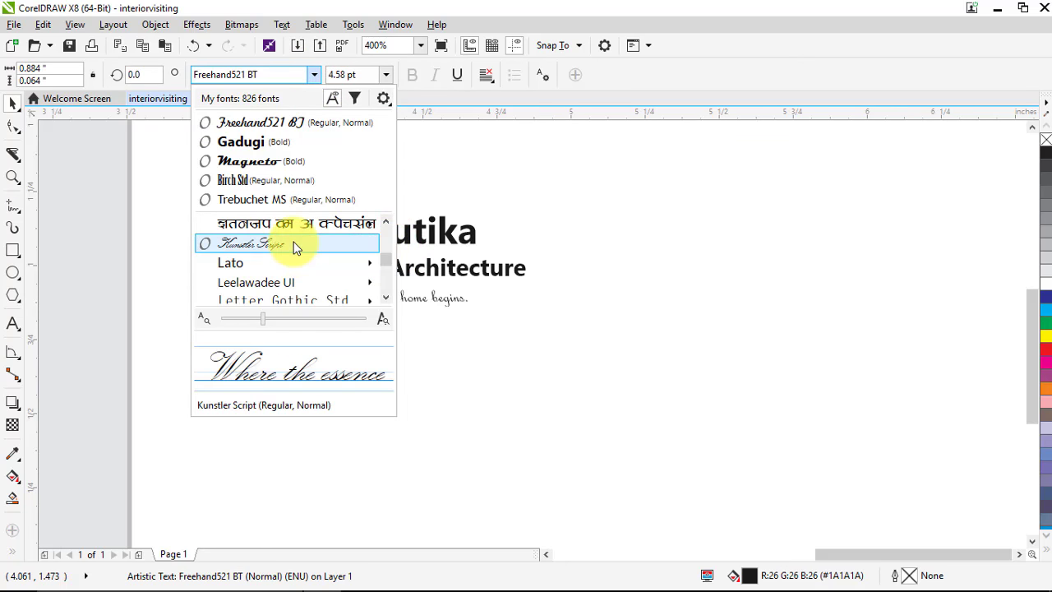
{"action": "left_click", "coordinate": [296, 263]}
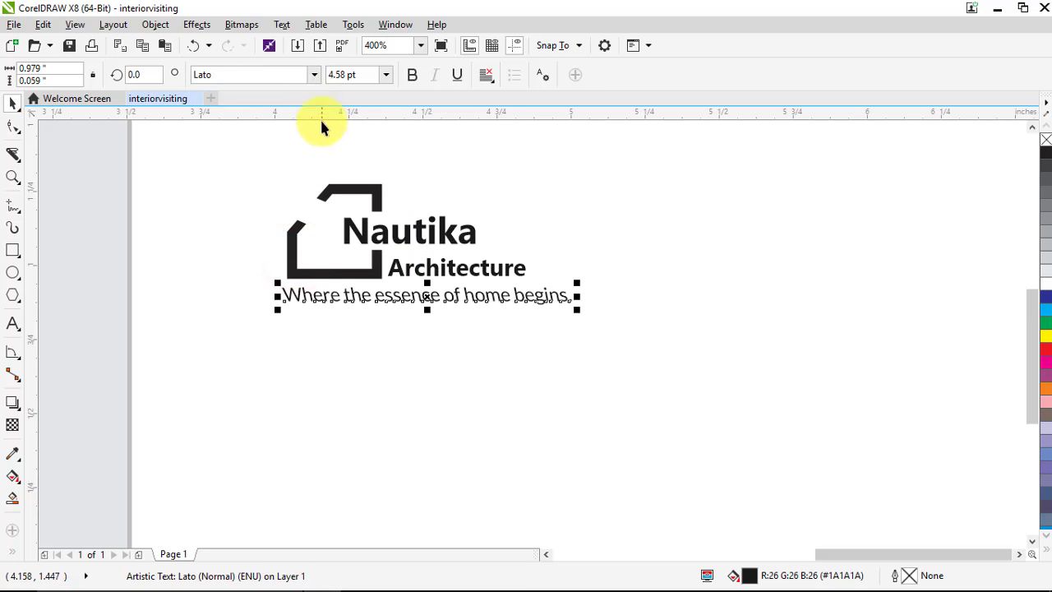
{"action": "key", "text": "ctrl+z"}
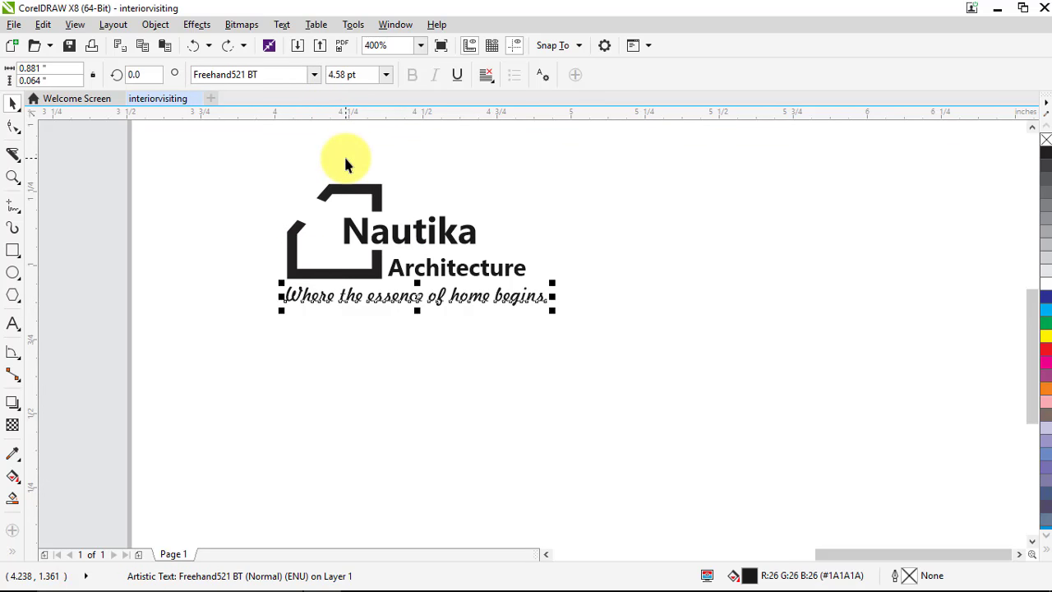
Undo the tagline's Freehand521 BT font change and make the tagline bold.
{"action": "key", "text": "ctrl+z"}
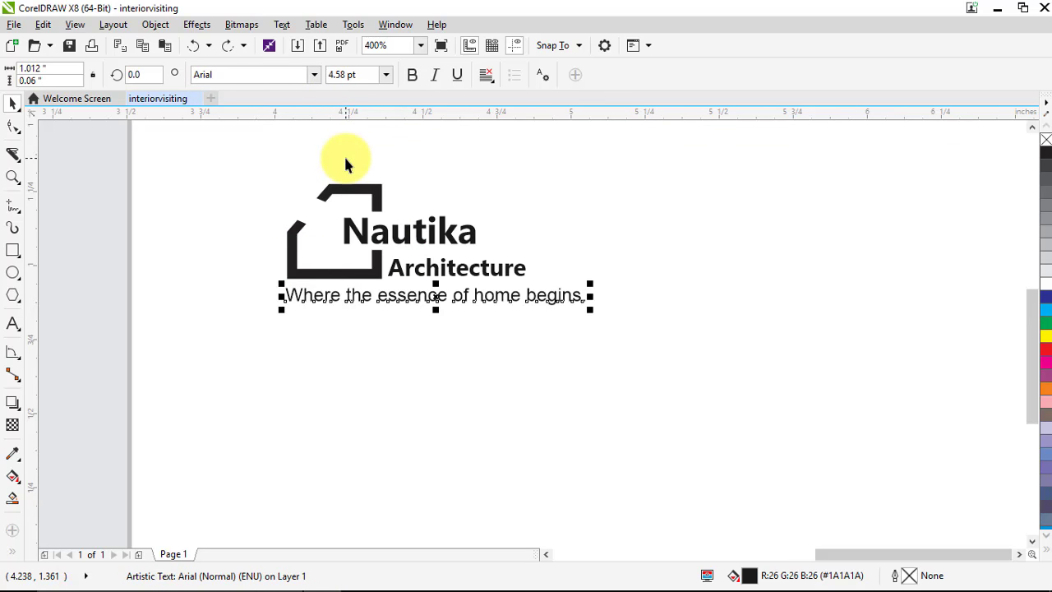
{"action": "left_click", "coordinate": [408, 75]}
{"action": "left_click", "coordinate": [486, 167]}
{"action": "scroll", "coordinate": [313, 277], "scroll_direction": "down", "scroll_amount": 2}
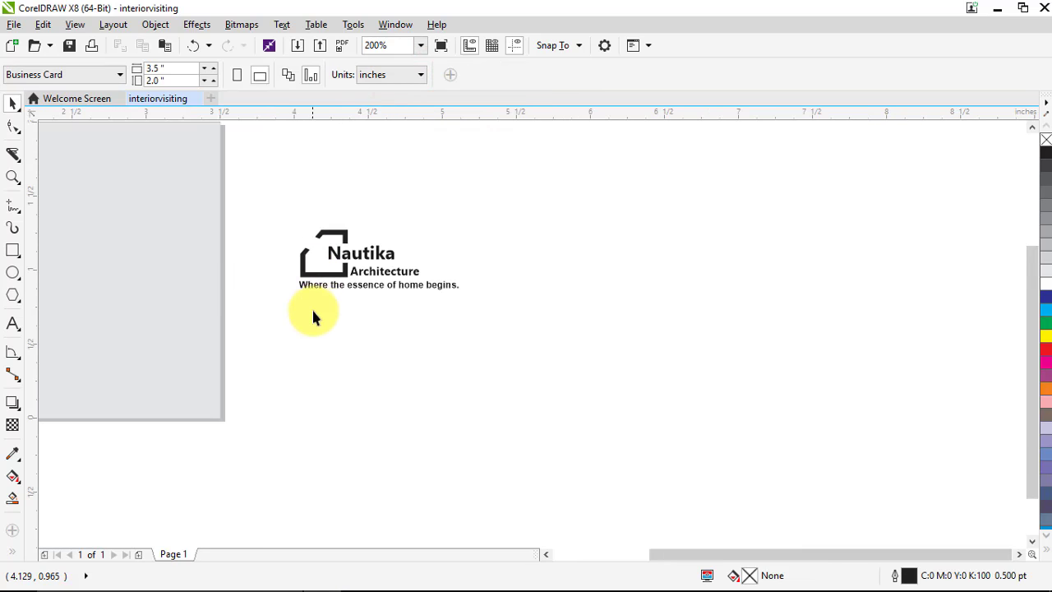
Nudge the tagline slightly to the right so it starts flush with the logo frame's left edge.
{"action": "scroll", "coordinate": [312, 249], "scroll_direction": "up", "scroll_amount": 2}
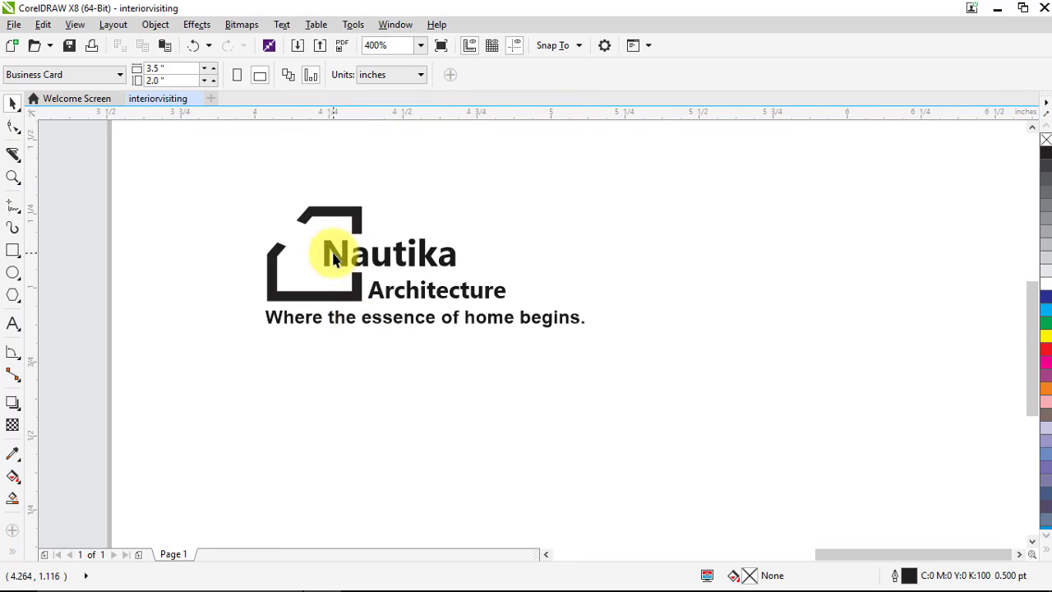
{"action": "left_click", "coordinate": [367, 324]}
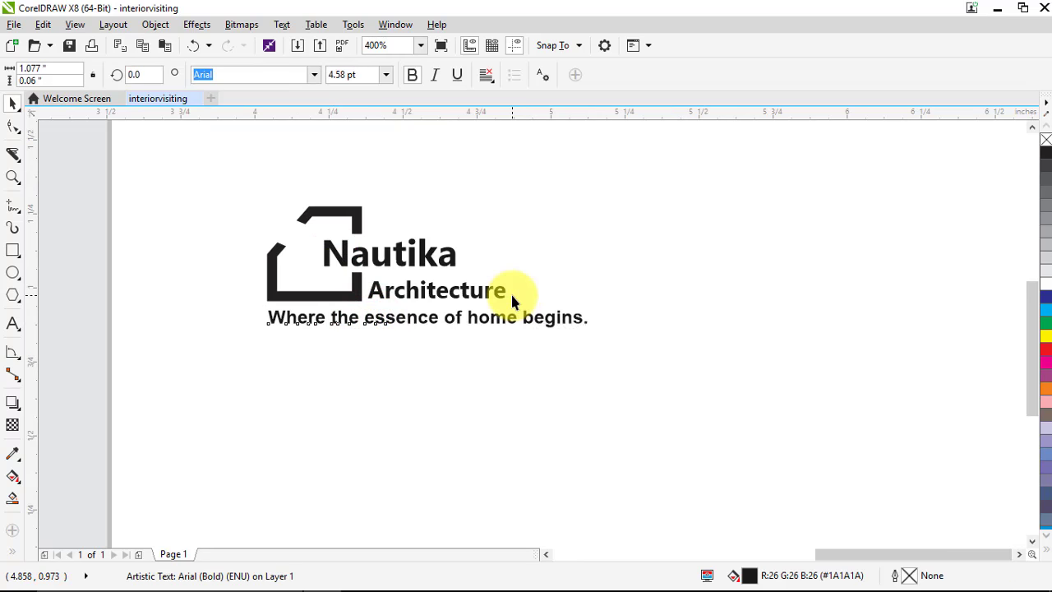
{"action": "left_click", "coordinate": [514, 369]}
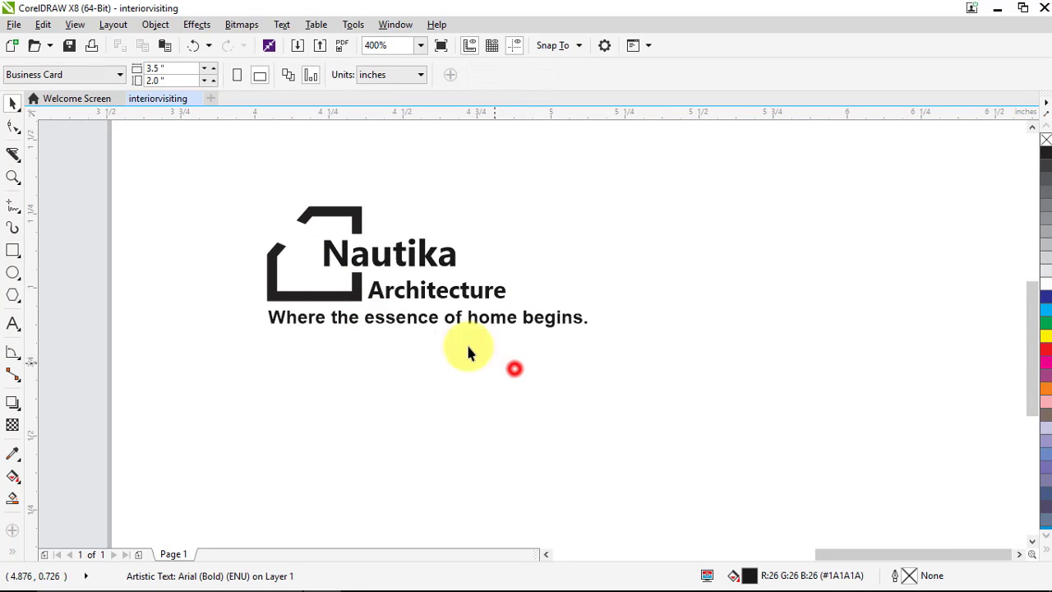
Fill the word "Architecture" with red.
{"action": "left_click", "coordinate": [396, 295]}
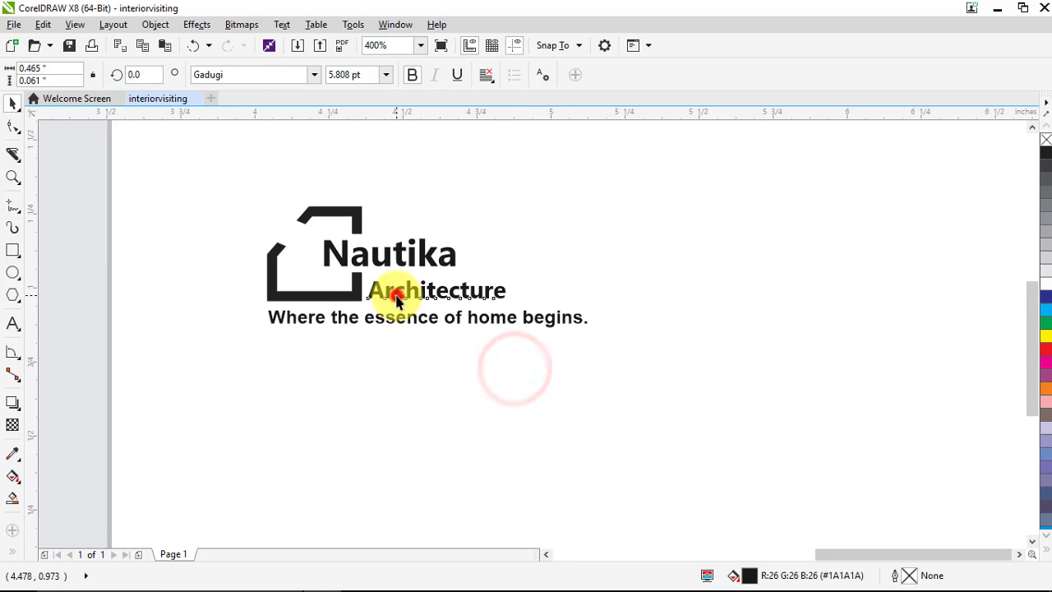
{"action": "left_click", "coordinate": [1046, 351]}
{"action": "left_click", "coordinate": [624, 376]}
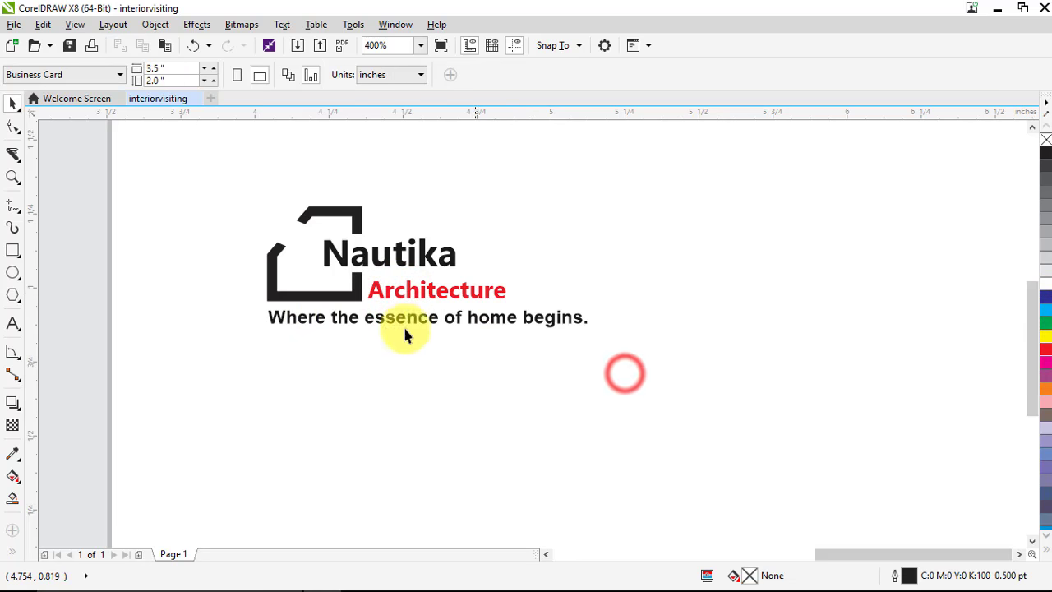
{"action": "scroll", "coordinate": [359, 317], "scroll_direction": "down", "scroll_amount": 1}
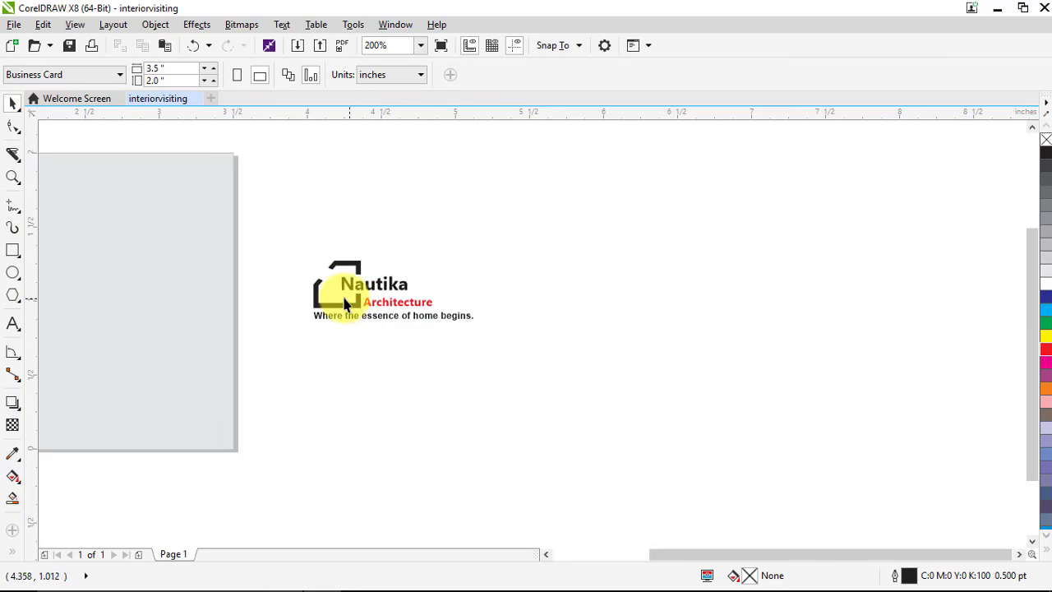
{"action": "scroll", "coordinate": [343, 304], "scroll_direction": "up", "scroll_amount": 1}
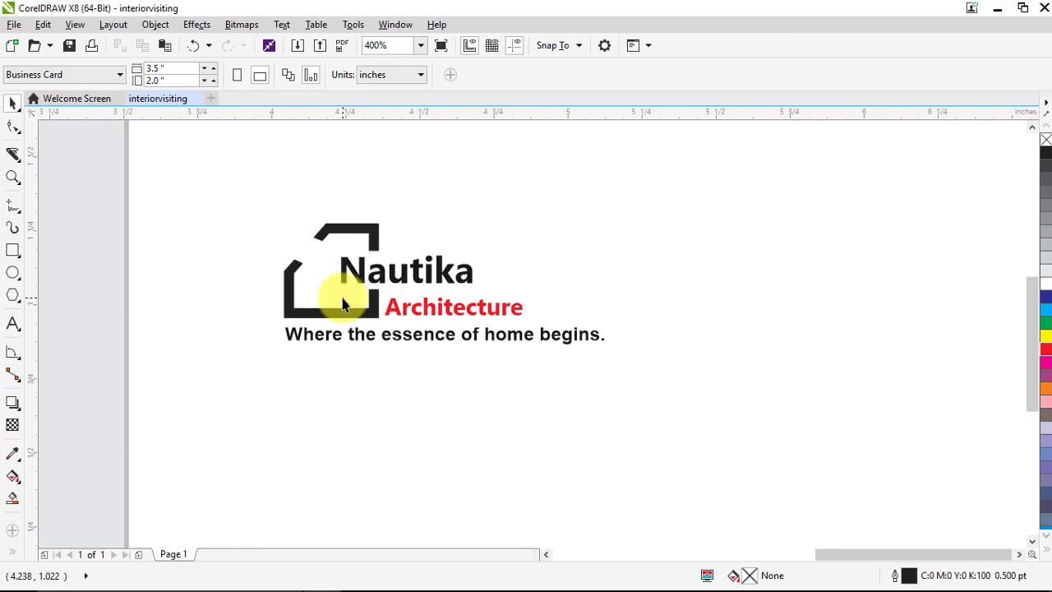
Try to draw a straight freehand line between the cut ends of the logo frame's diagonal gap.
{"action": "left_click", "coordinate": [13, 206]}
{"action": "scroll", "coordinate": [311, 244], "scroll_direction": "up", "scroll_amount": 2}
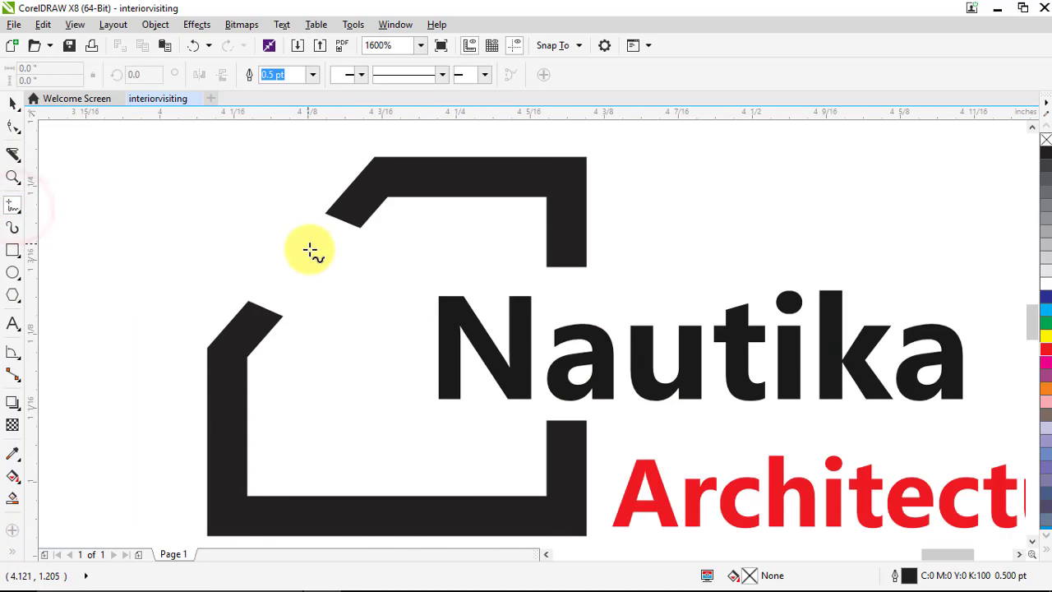
{"action": "left_click", "coordinate": [262, 307]}
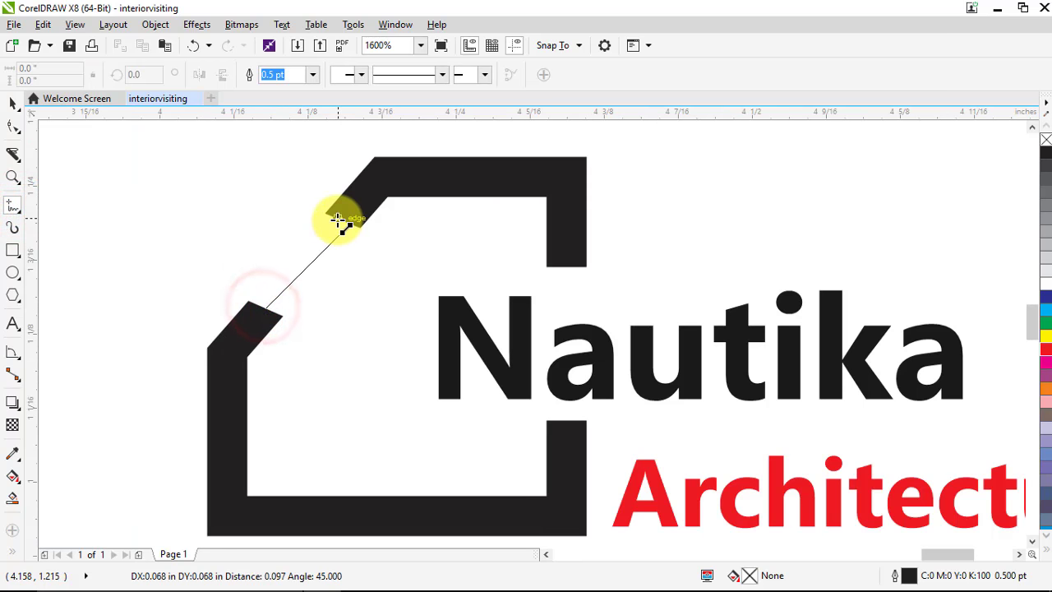
{"action": "left_click", "coordinate": [344, 217]}
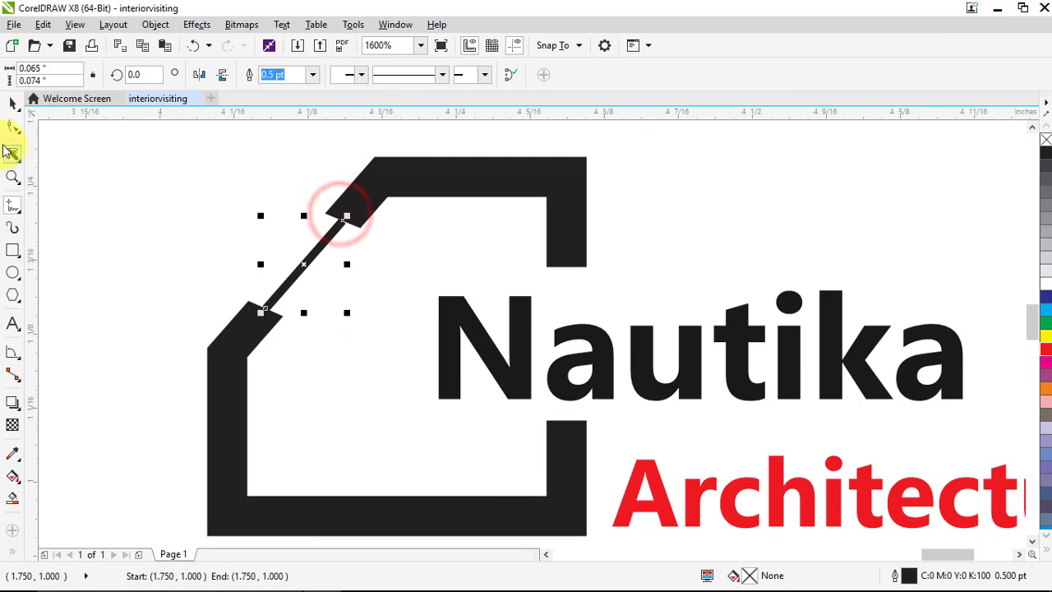
{"action": "key", "text": "ctrl+z"}
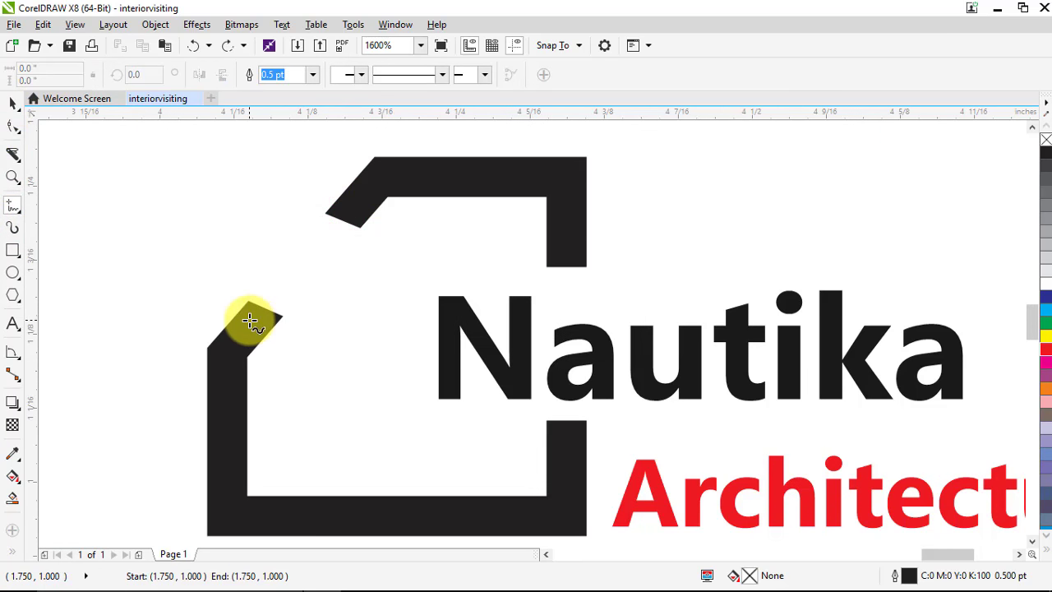
Draw a 0.5 pt line bridging the logo frame's diagonal gap and adjust its lower node to follow the frame's slope.
{"action": "left_click", "coordinate": [250, 319]}
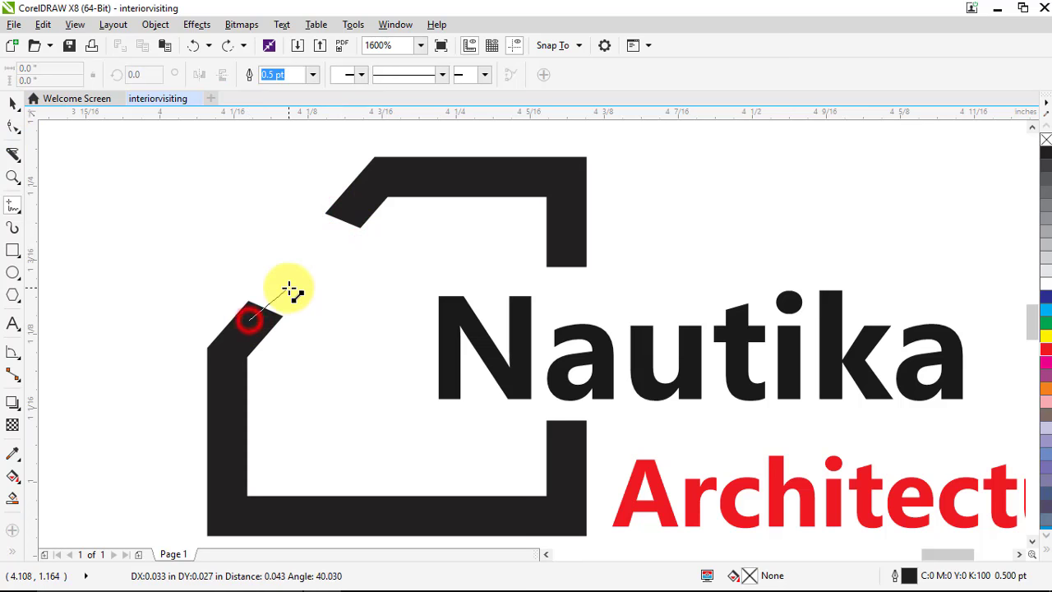
{"action": "left_click", "coordinate": [349, 213]}
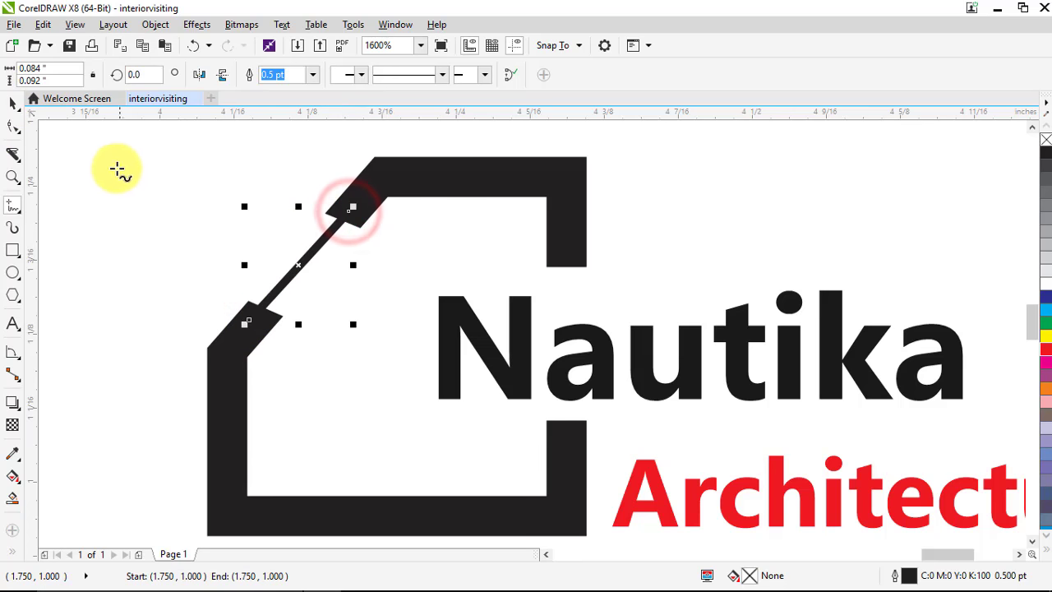
{"action": "left_click", "coordinate": [12, 125]}
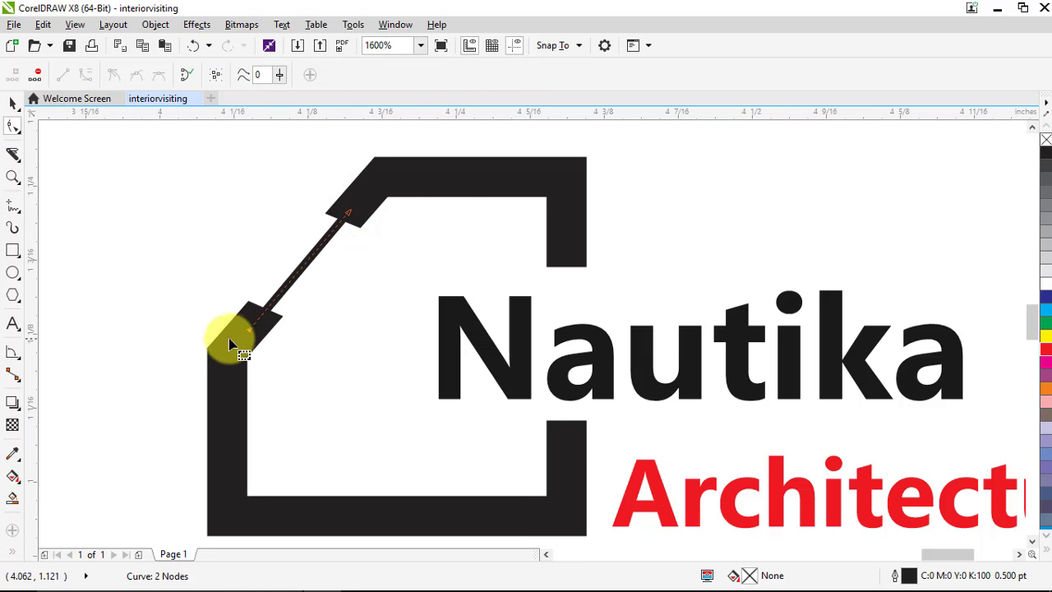
{"action": "left_click", "coordinate": [12, 102]}
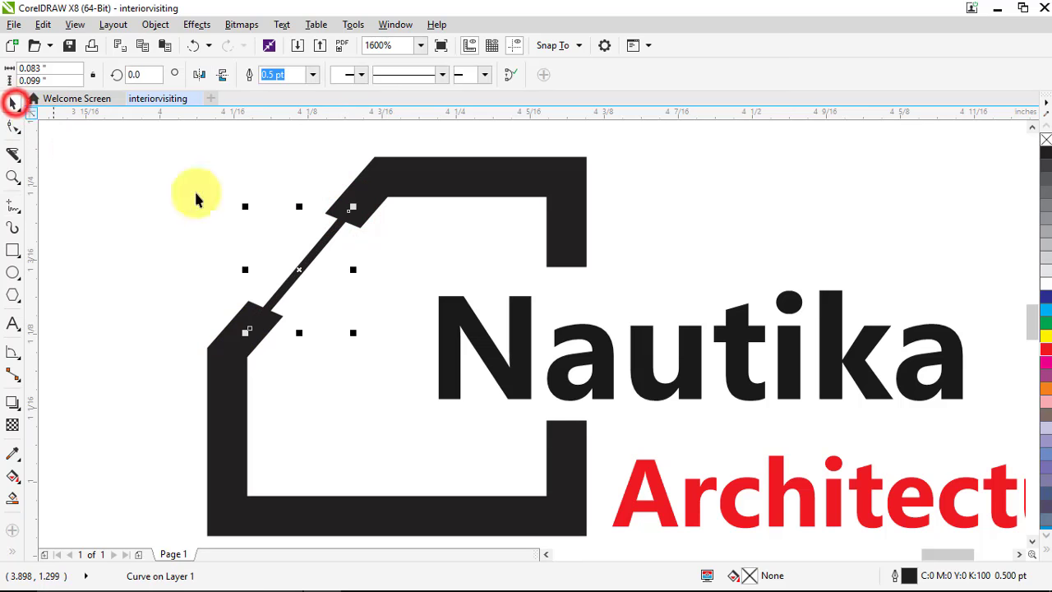
Colour the bridging line's outline red and send it back behind the black logo frame.
{"action": "right_click", "coordinate": [1046, 353]}
{"action": "double_click", "coordinate": [1046, 353]}
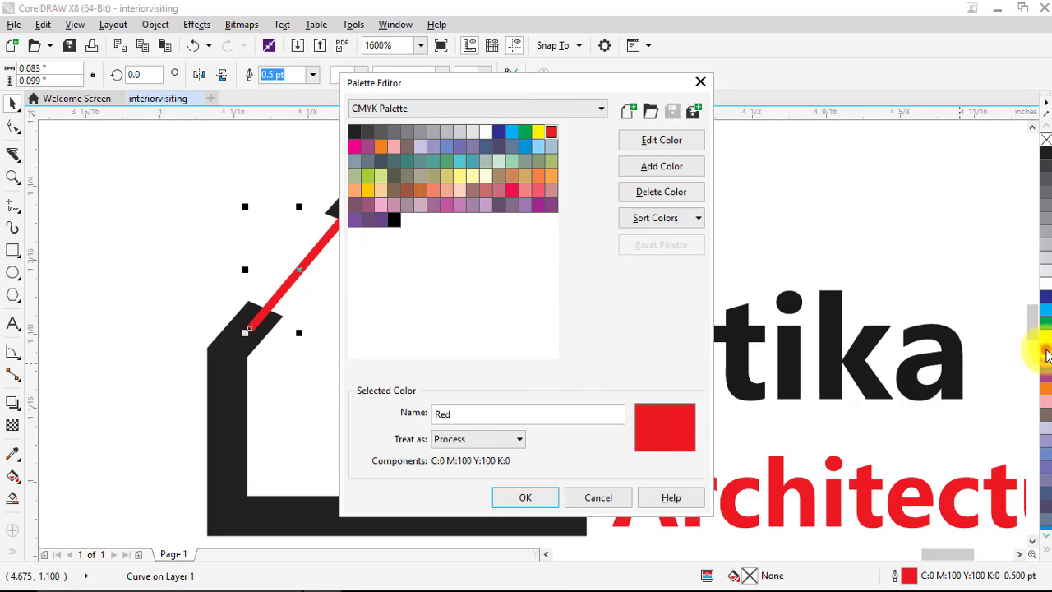
{"action": "left_click", "coordinate": [703, 86]}
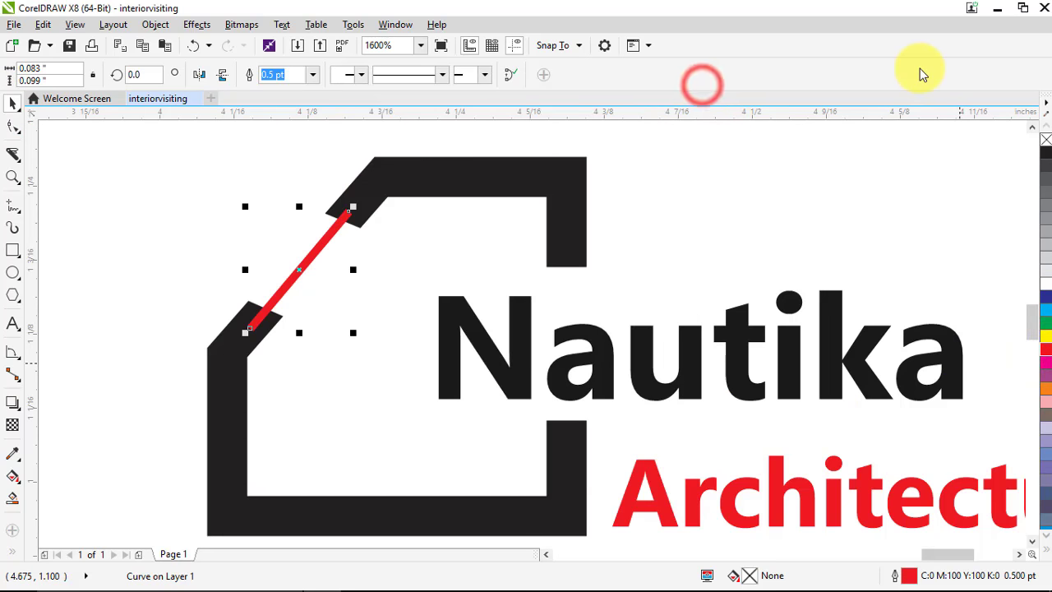
{"action": "key", "text": "ctrl+Next"}
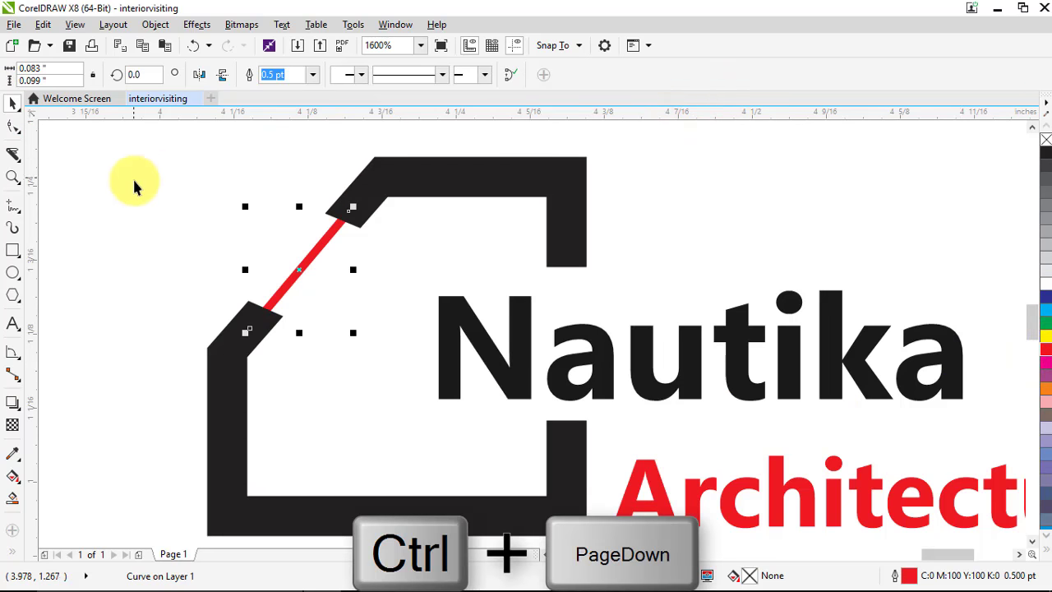
{"action": "left_click", "coordinate": [135, 182]}
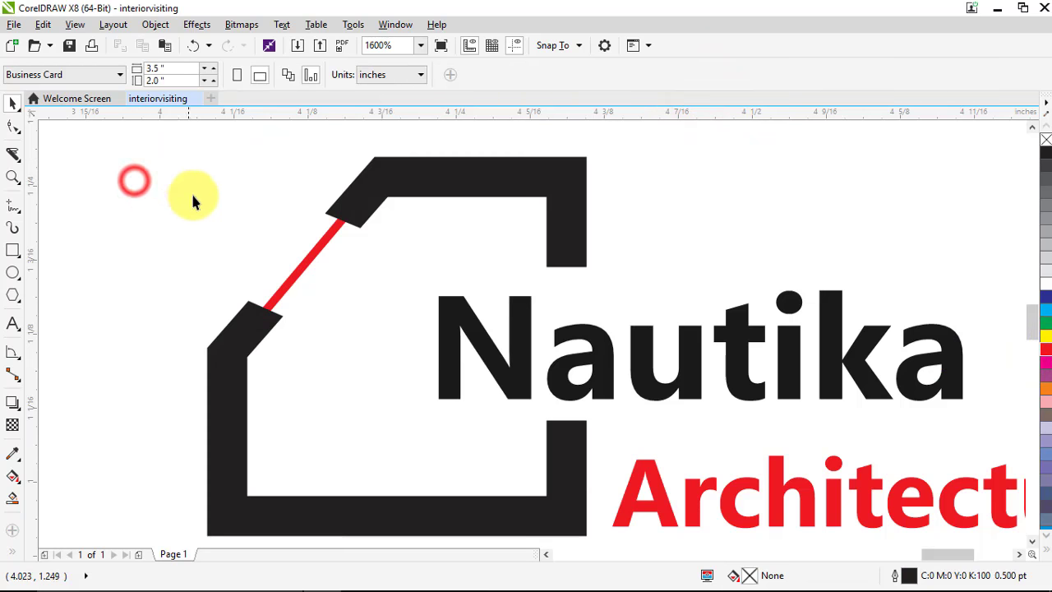
Group the logo frame, red line, "Nautika", "Architecture" and the tagline into one object.
{"action": "left_click", "coordinate": [18, 179]}
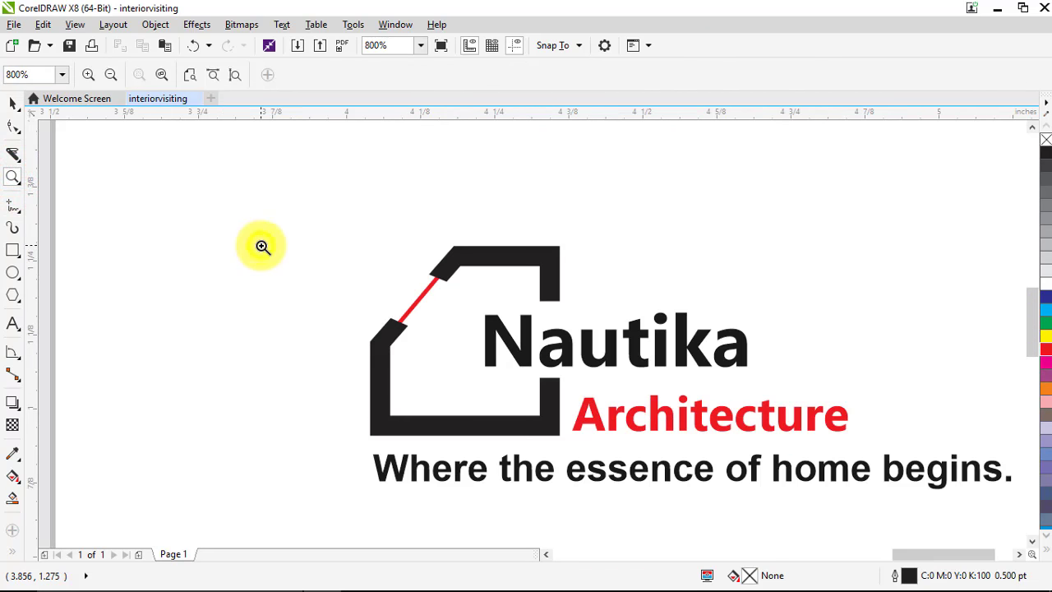
{"action": "right_click", "coordinate": [260, 245]}
{"action": "left_click_drag", "start_coordinate": [308, 211], "coordinate": [919, 504]}
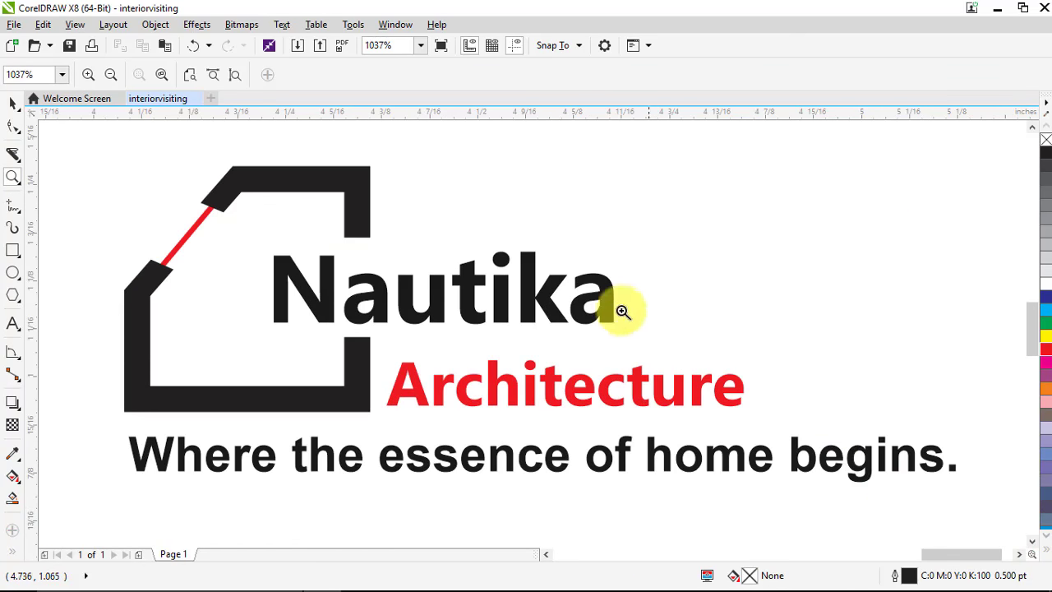
{"action": "right_click", "coordinate": [534, 279]}
{"action": "right_click", "coordinate": [530, 275]}
{"action": "right_click", "coordinate": [532, 278]}
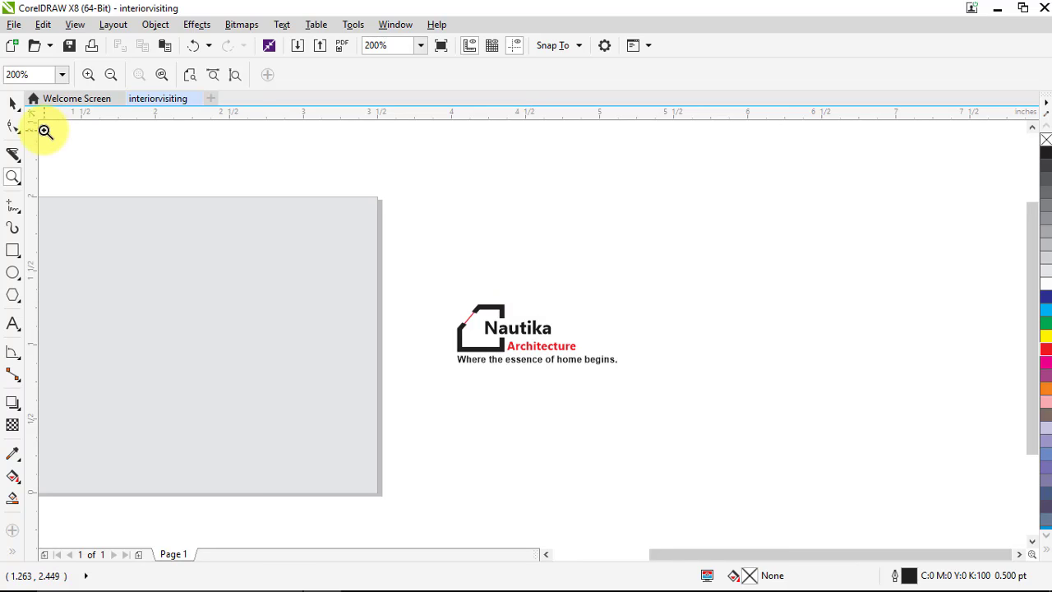
{"action": "left_click", "coordinate": [14, 106]}
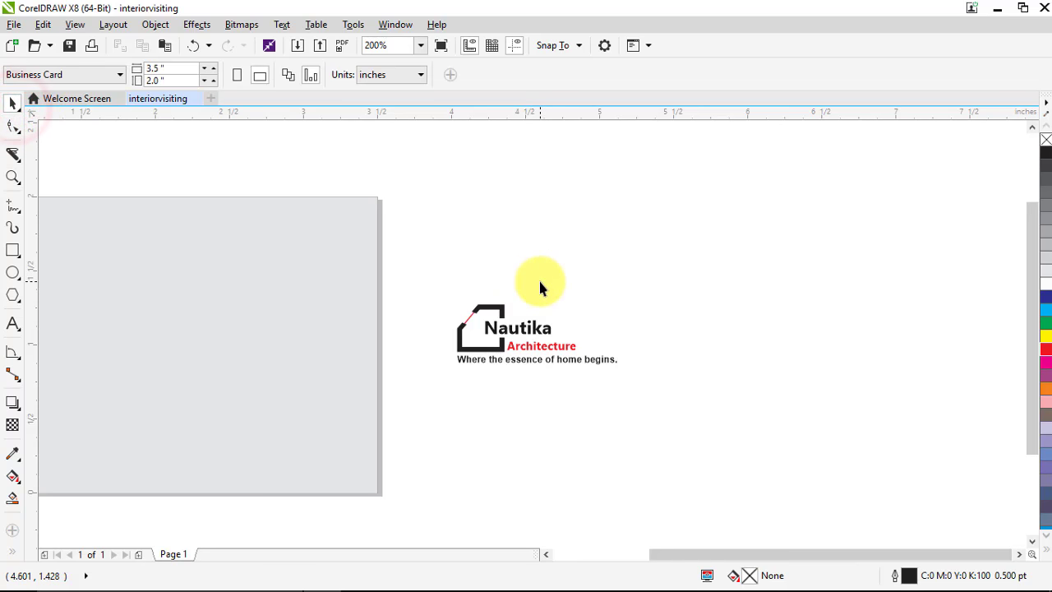
{"action": "left_click_drag", "start_coordinate": [662, 272], "coordinate": [439, 386]}
{"action": "key", "text": "ctrl+g"}
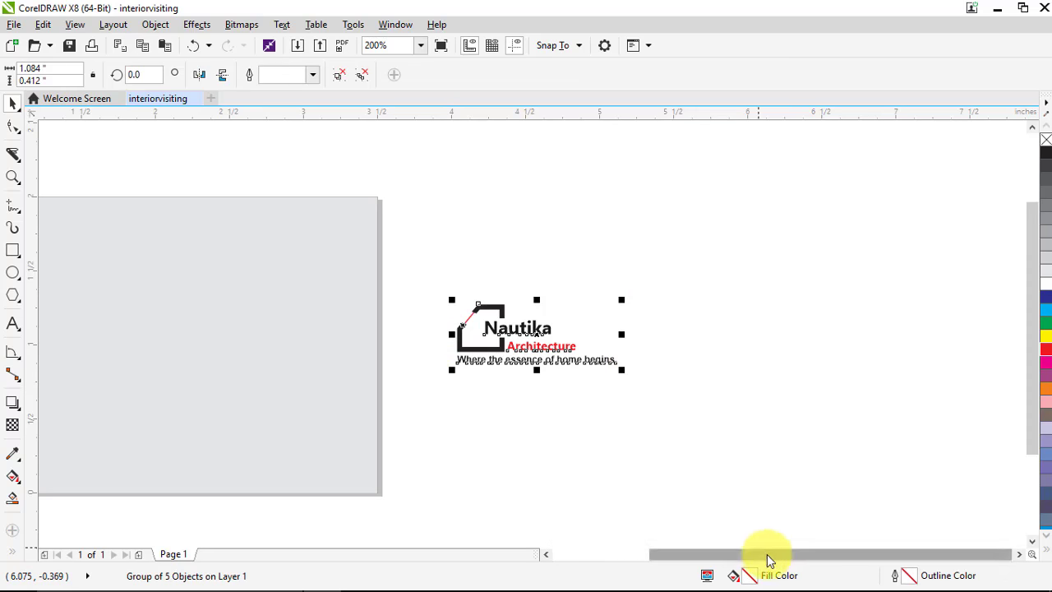
Move the grouped logo onto the business card, near its upper-left corner.
{"action": "left_click_drag", "start_coordinate": [766, 554], "coordinate": [742, 554]}
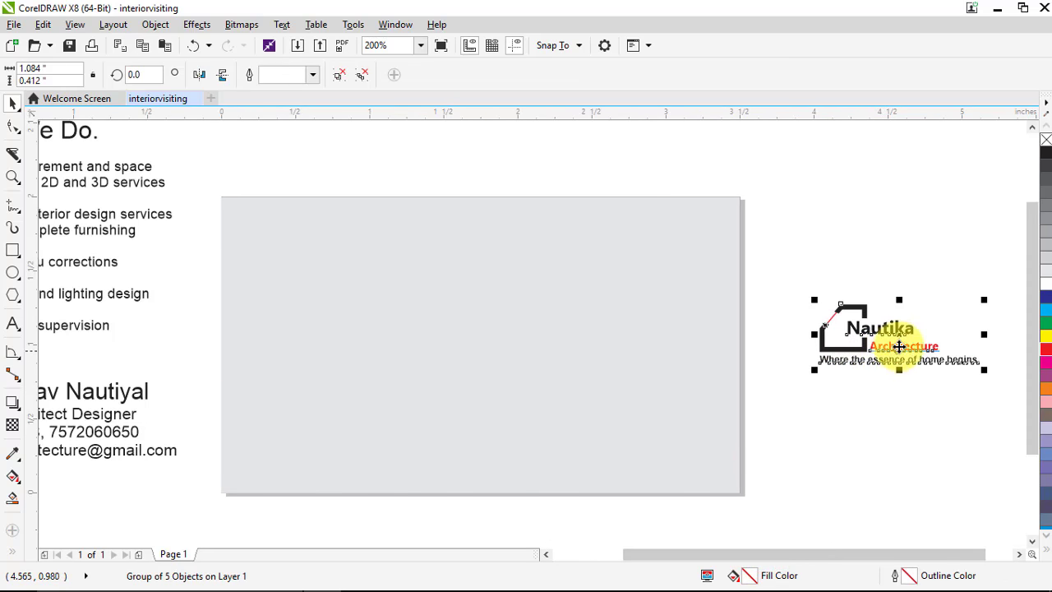
{"action": "left_click_drag", "start_coordinate": [899, 347], "coordinate": [374, 288]}
{"action": "left_click_drag", "start_coordinate": [333, 257], "coordinate": [330, 264]}
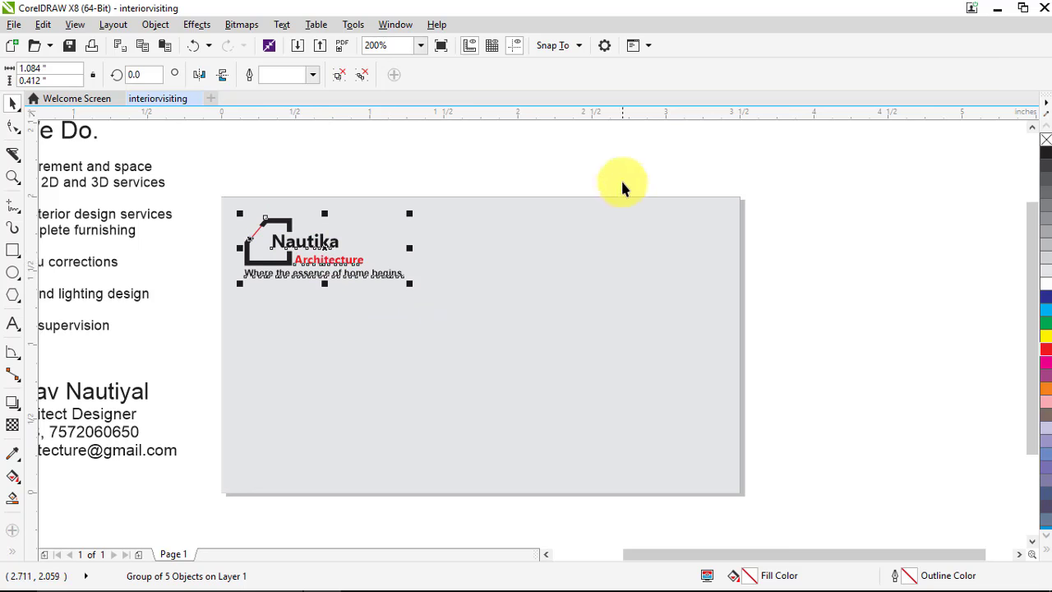
Move the contact name, job title, phone and e-mail text onto the business card's lower-left area, below the logo.
{"action": "left_click", "coordinate": [500, 166]}
{"action": "scroll", "coordinate": [417, 271], "scroll_direction": "down", "scroll_amount": 2}
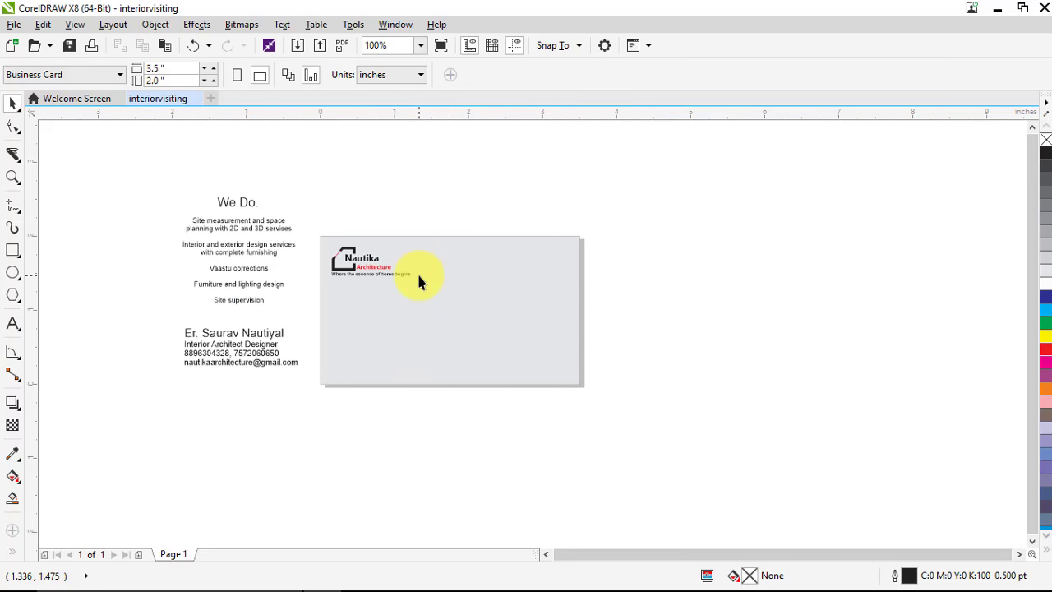
{"action": "left_click", "coordinate": [229, 346]}
{"action": "left_click_drag", "start_coordinate": [148, 321], "coordinate": [299, 391]}
{"action": "left_click_drag", "start_coordinate": [258, 352], "coordinate": [439, 370]}
{"action": "left_click", "coordinate": [440, 428]}
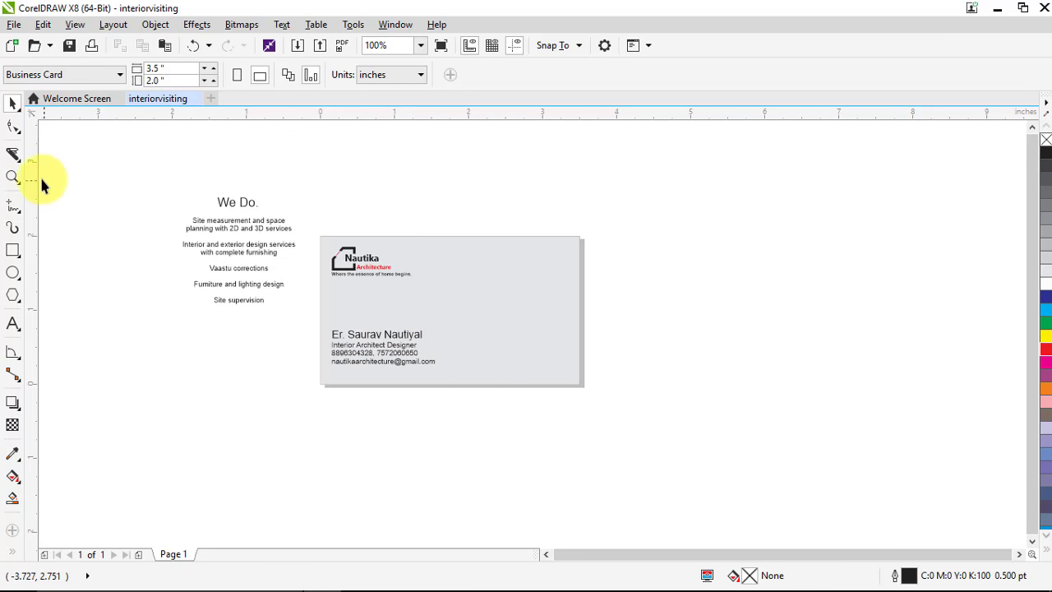
Place a vertical guideline at about 0.159 inches, along the left edge of the logo and contact text.
{"action": "left_click_drag", "start_coordinate": [33, 176], "coordinate": [332, 212]}
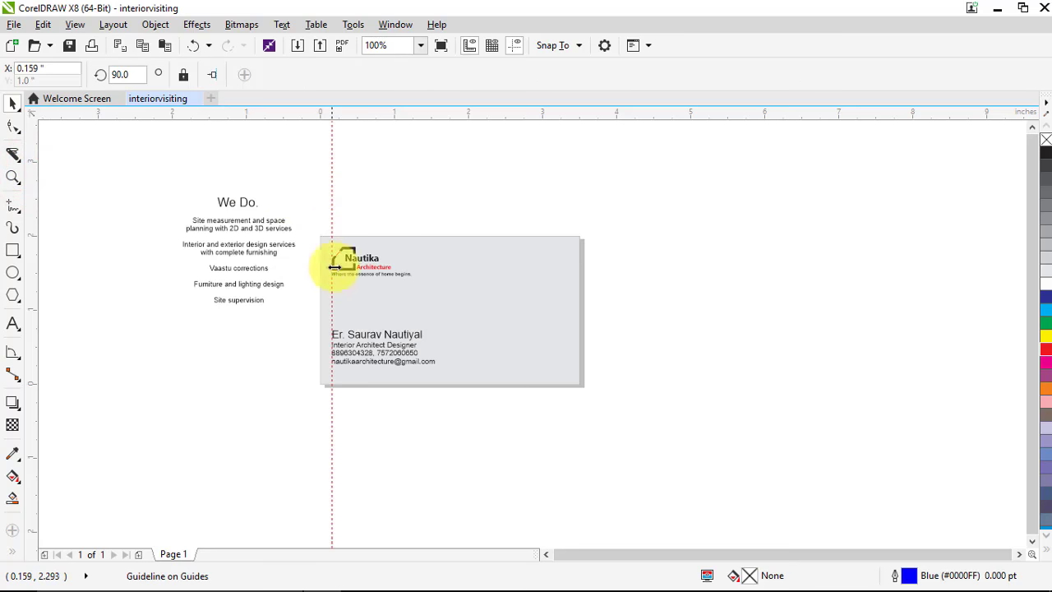
{"action": "scroll", "coordinate": [335, 333], "scroll_direction": "up", "scroll_amount": 2}
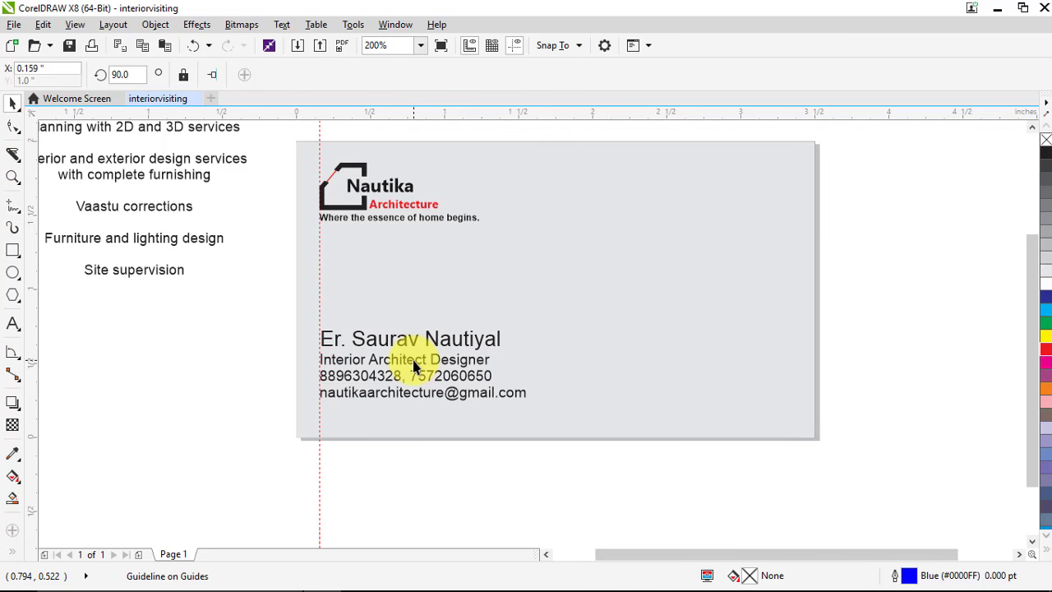
{"action": "left_click", "coordinate": [413, 367]}
{"action": "left_click", "coordinate": [469, 479]}
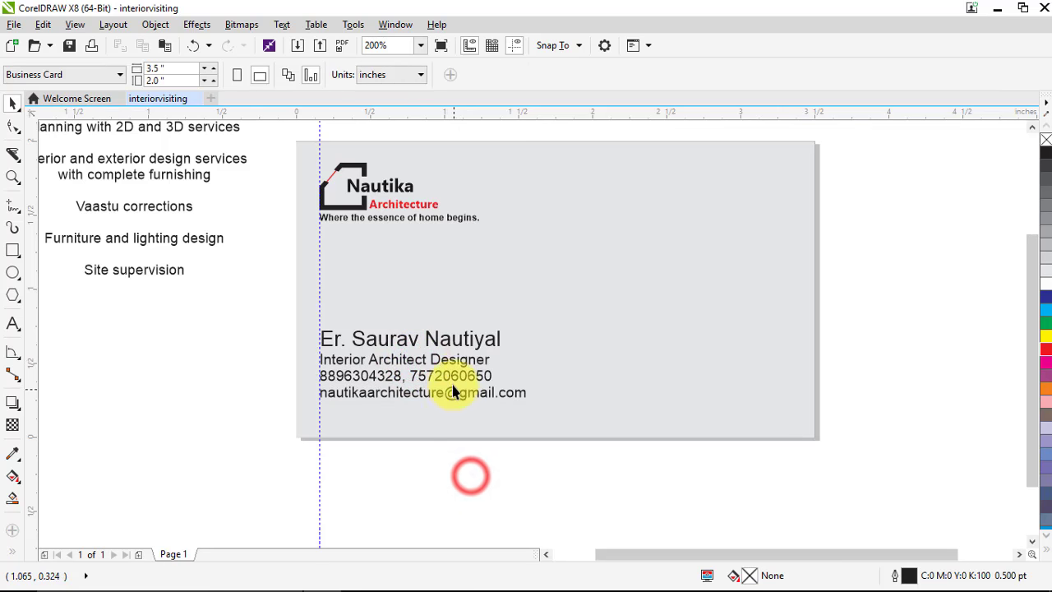
Insert the country code "+91" before the phone numbers in the contact text.
{"action": "left_click", "coordinate": [451, 379]}
{"action": "left_click", "coordinate": [13, 322]}
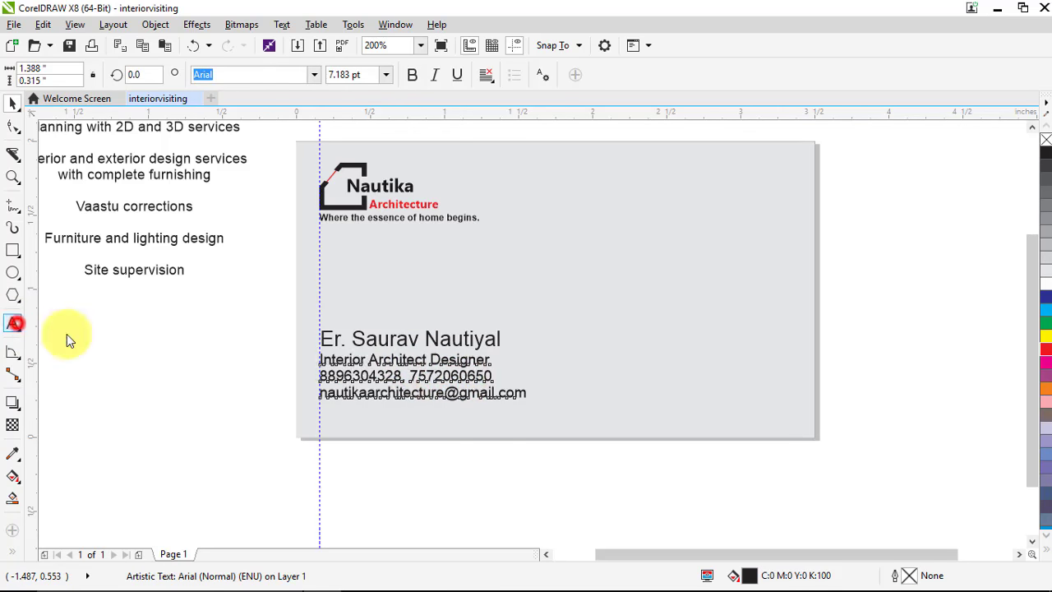
{"action": "left_click", "coordinate": [322, 366]}
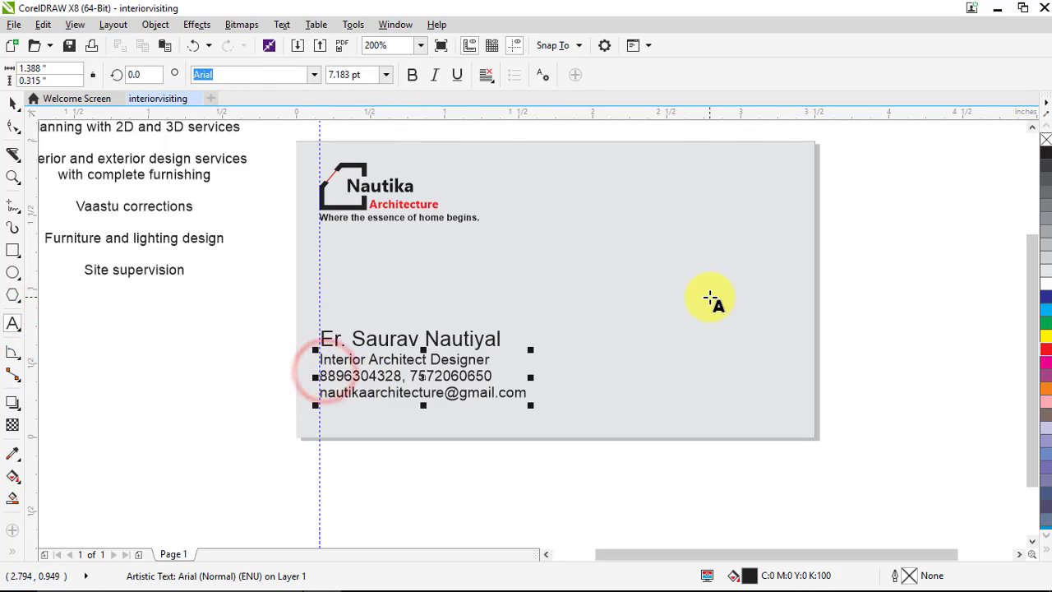
{"action": "type", "text": "+"}
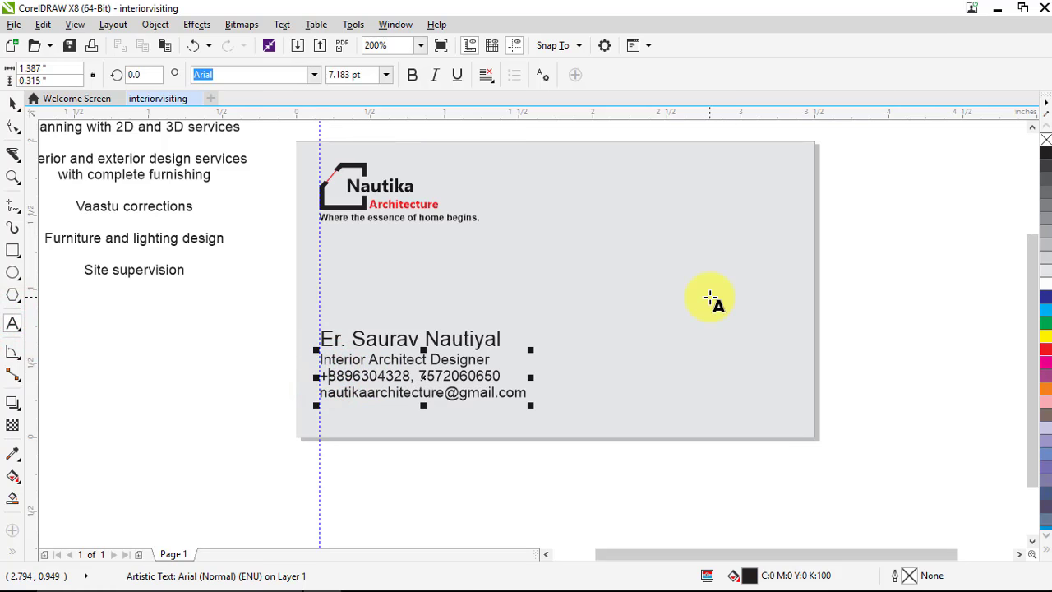
{"action": "type", "text": "91"}
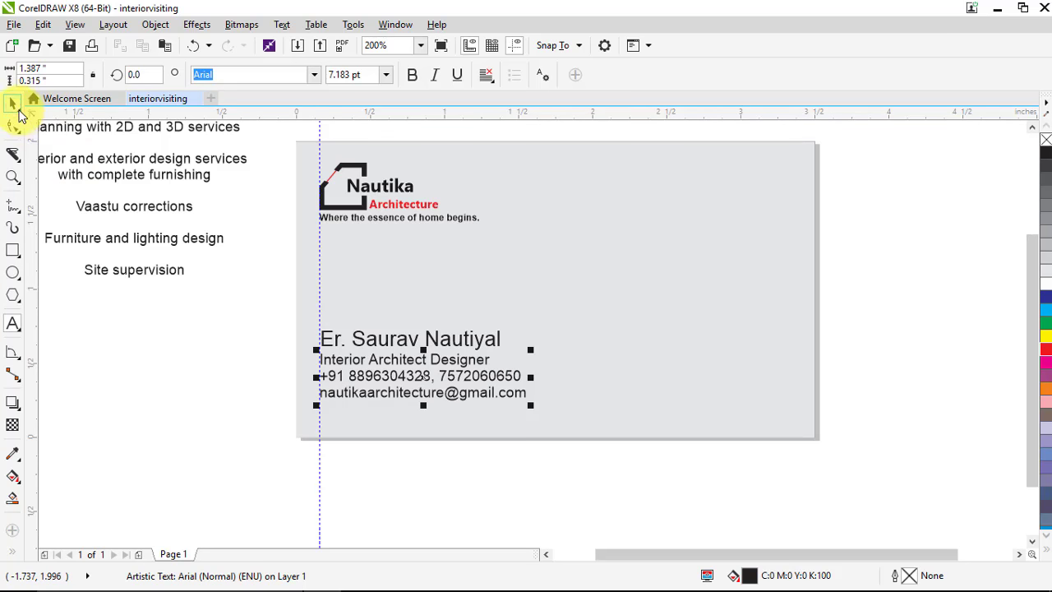
{"action": "left_click", "coordinate": [12, 102]}
Make the contact name above the job title bold and set its font to Gadugi.
{"action": "left_click", "coordinate": [403, 340]}
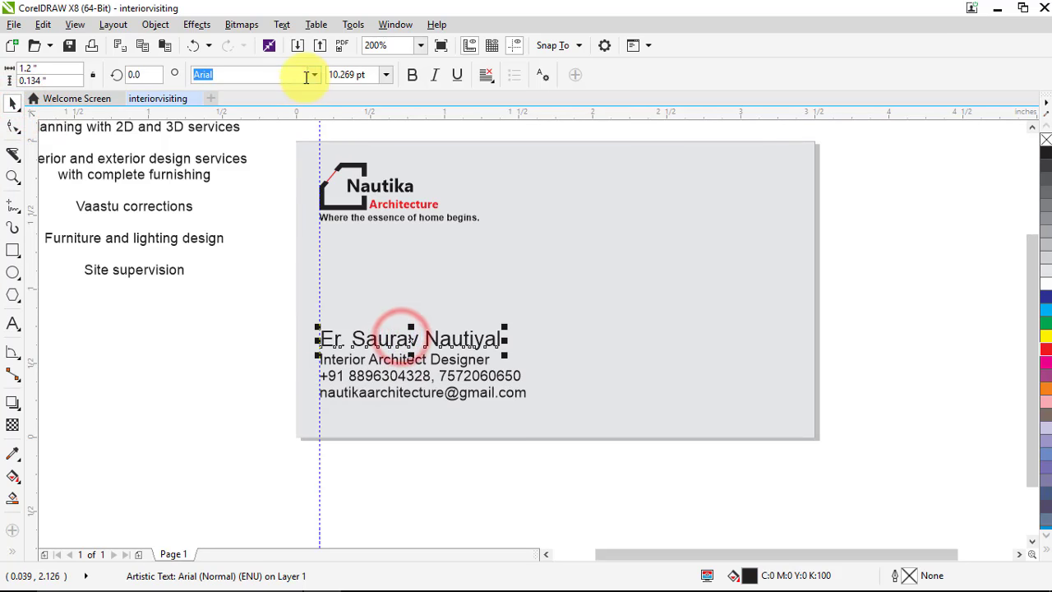
{"action": "left_click", "coordinate": [415, 77]}
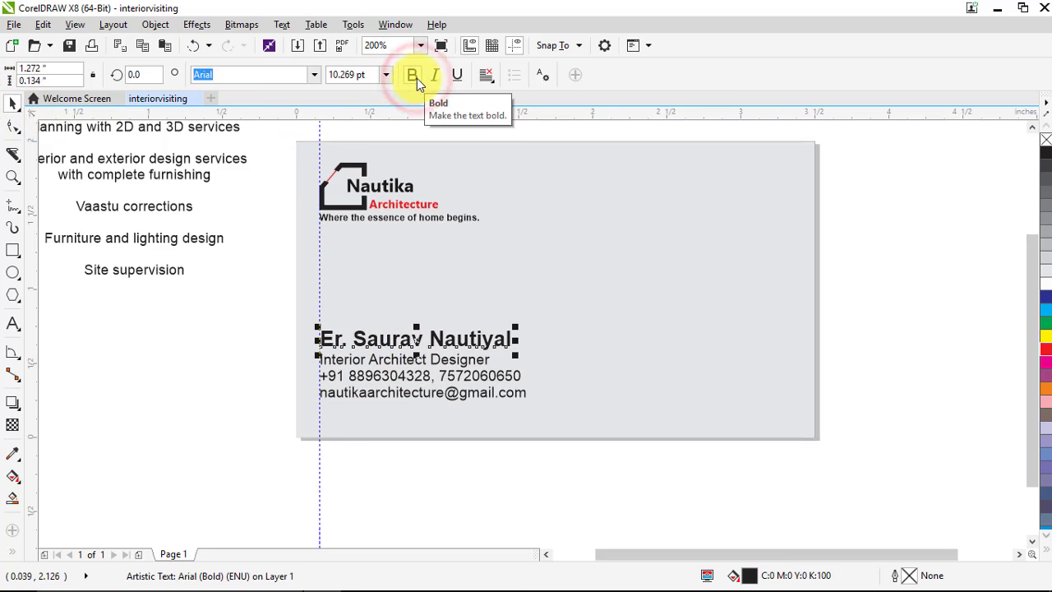
{"action": "left_click", "coordinate": [313, 76]}
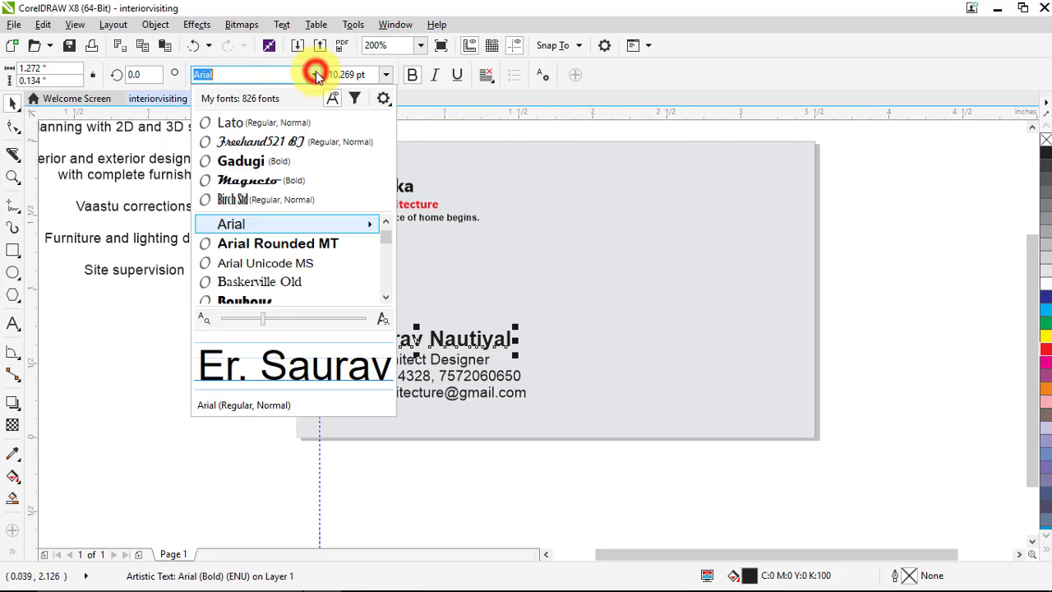
{"action": "left_click", "coordinate": [274, 160]}
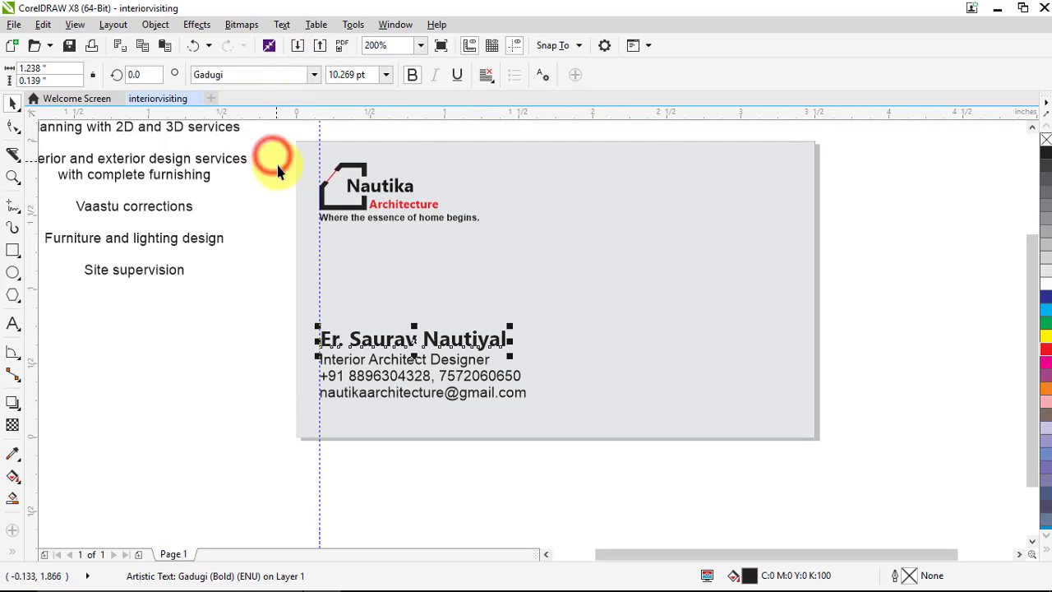
{"action": "left_click", "coordinate": [181, 413]}
Break the contact text apart into separate lines and shift the job title slightly up towards the name.
{"action": "left_click", "coordinate": [421, 362]}
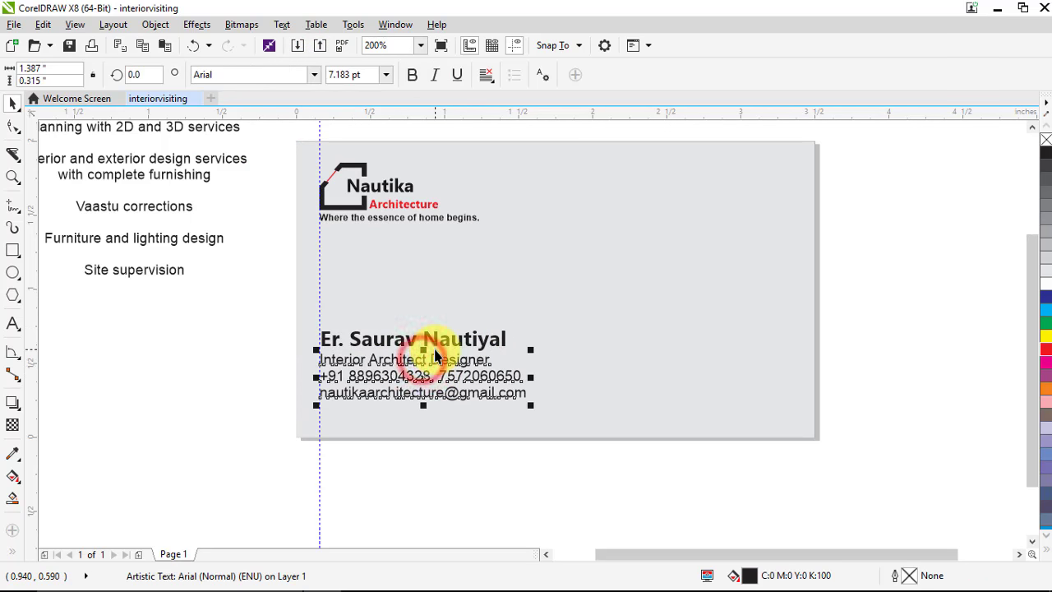
{"action": "key", "text": "ctrl+k"}
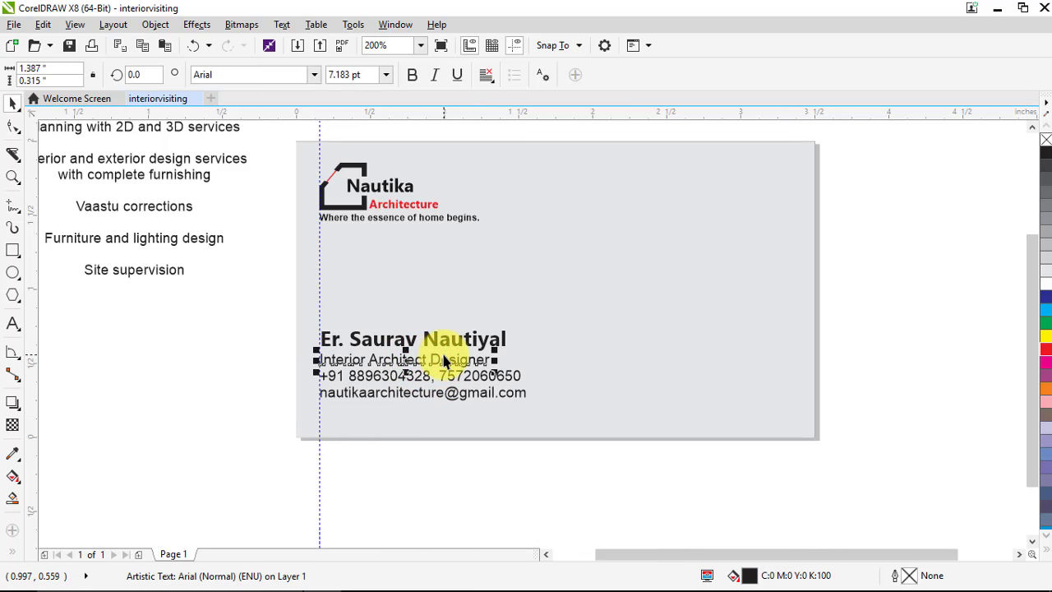
{"action": "left_click_drag", "start_coordinate": [472, 359], "coordinate": [473, 358]}
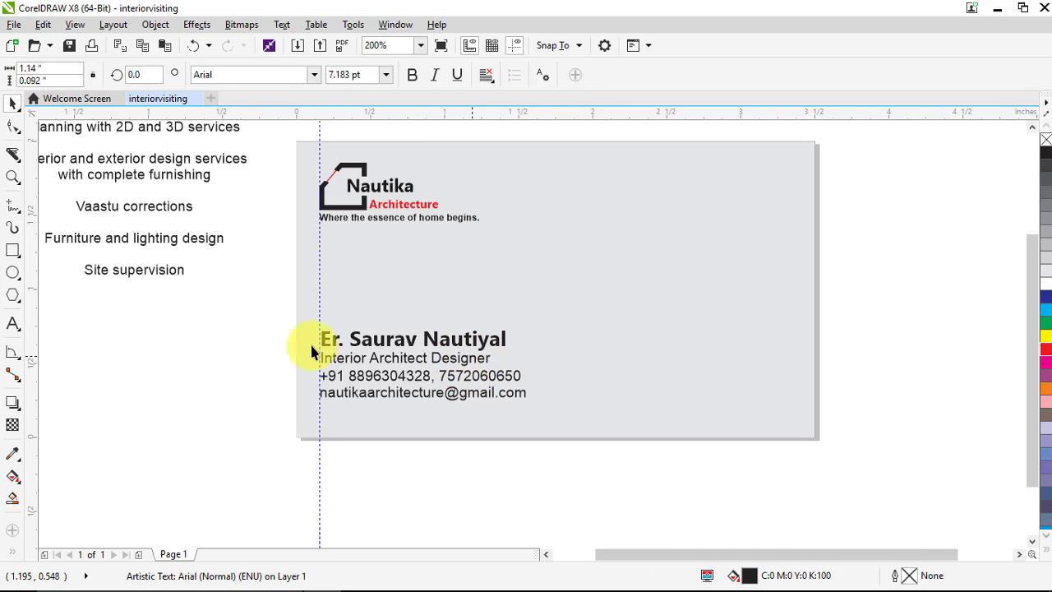
Enclose the job title "Interior Architect Designer" in parentheses.
{"action": "left_click_drag", "start_coordinate": [319, 352], "coordinate": [317, 351]}
{"action": "left_click", "coordinate": [13, 323]}
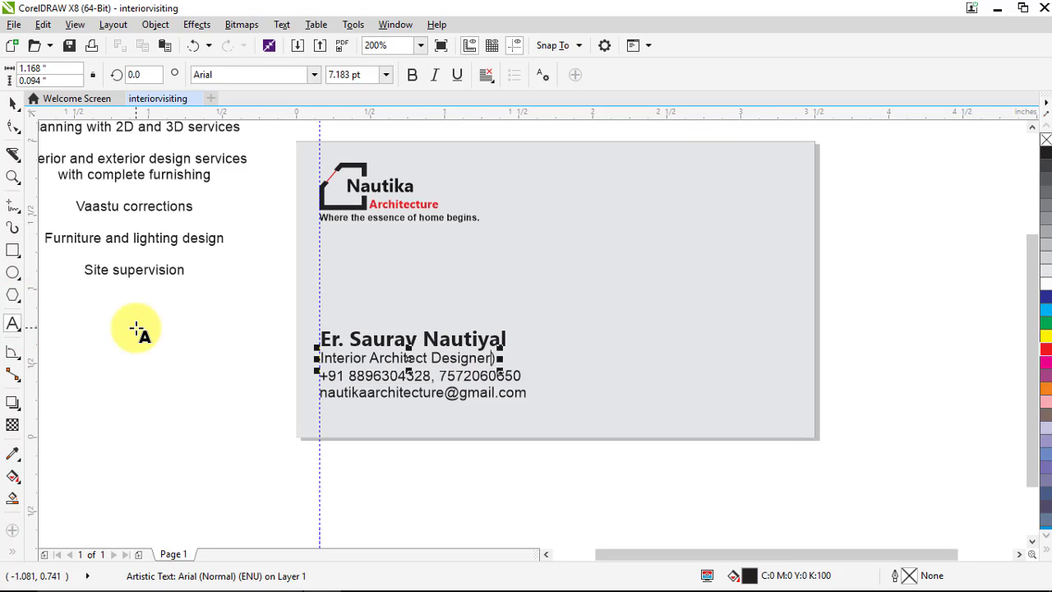
{"action": "left_click", "coordinate": [136, 392]}
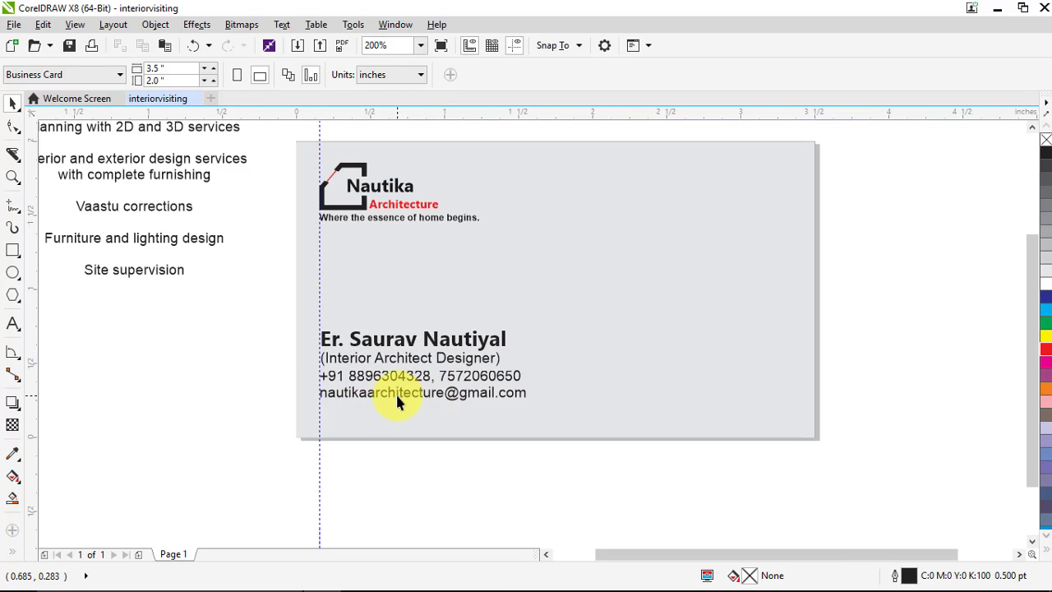
Move the "We Do." heading together with the services list onto the right half of the card.
{"action": "scroll", "coordinate": [396, 392], "scroll_direction": "down", "scroll_amount": 2}
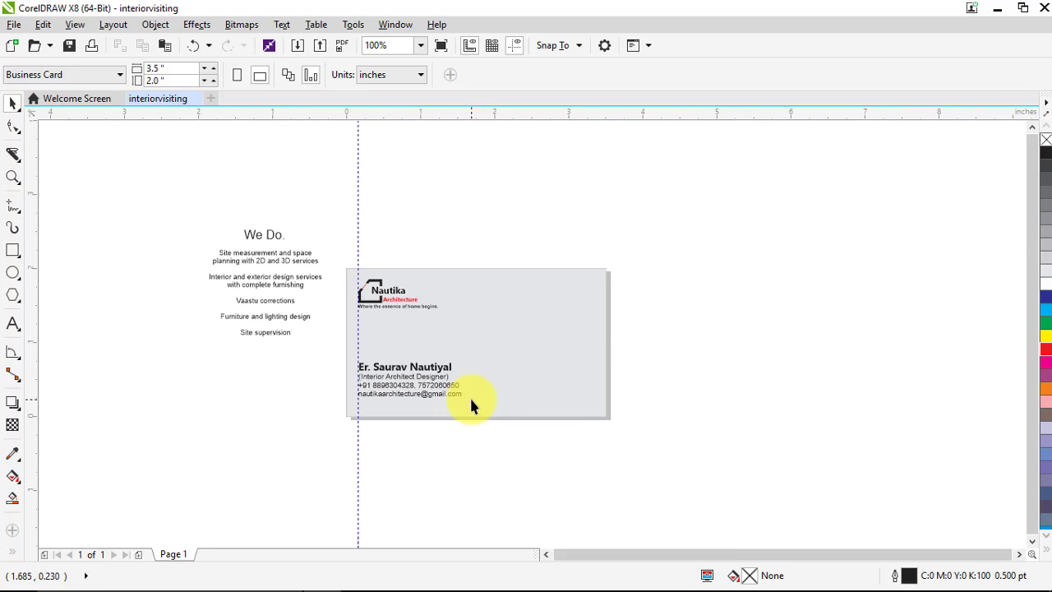
{"action": "scroll", "coordinate": [470, 405], "scroll_direction": "up", "scroll_amount": 2}
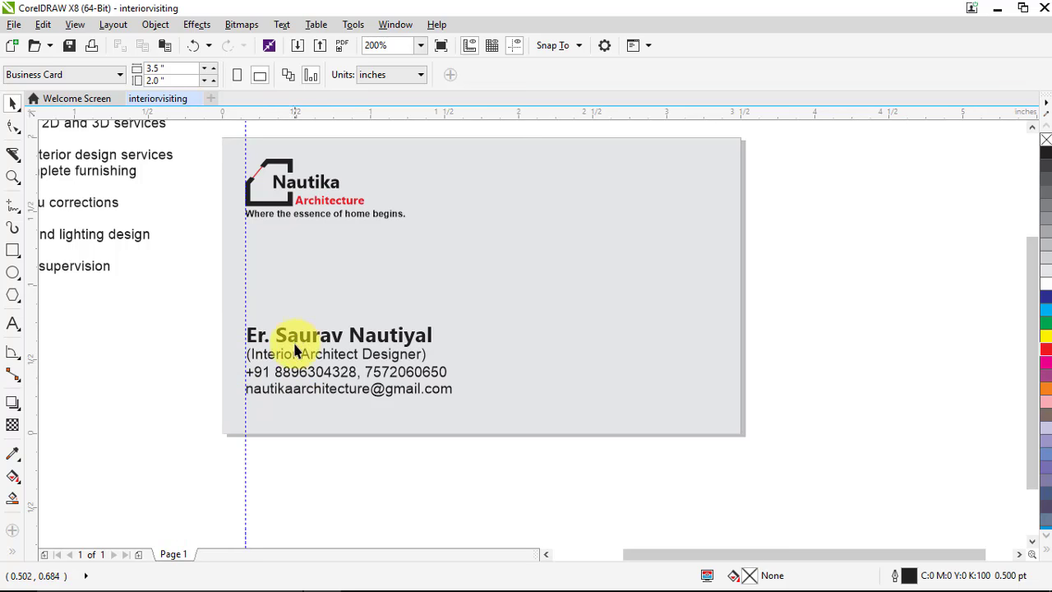
{"action": "scroll", "coordinate": [298, 346], "scroll_direction": "down", "scroll_amount": 2}
{"action": "left_click_drag", "start_coordinate": [94, 160], "coordinate": [613, 276]}
{"action": "left_click", "coordinate": [624, 304]}
Delete the vertical guideline running along the left edge of the logo and contact text.
{"action": "left_click", "coordinate": [12, 176]}
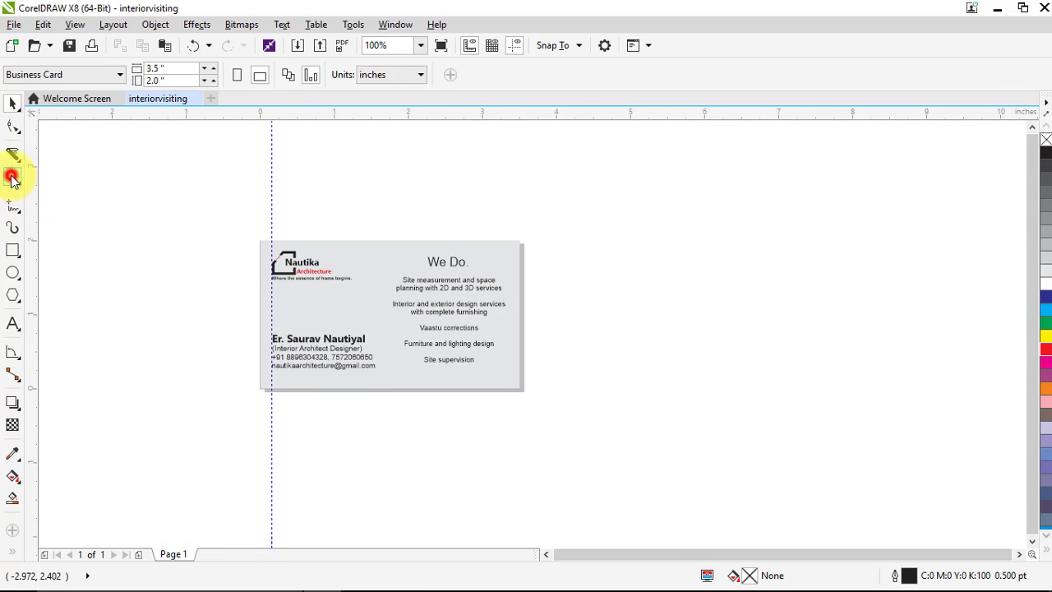
{"action": "left_click_drag", "start_coordinate": [236, 230], "coordinate": [550, 401]}
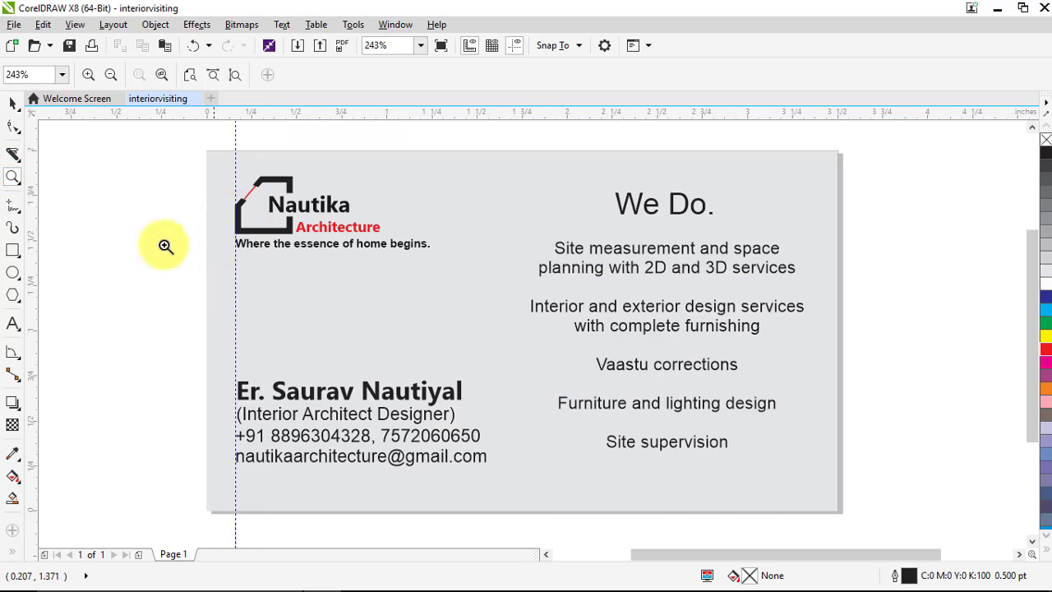
{"action": "left_click", "coordinate": [15, 107]}
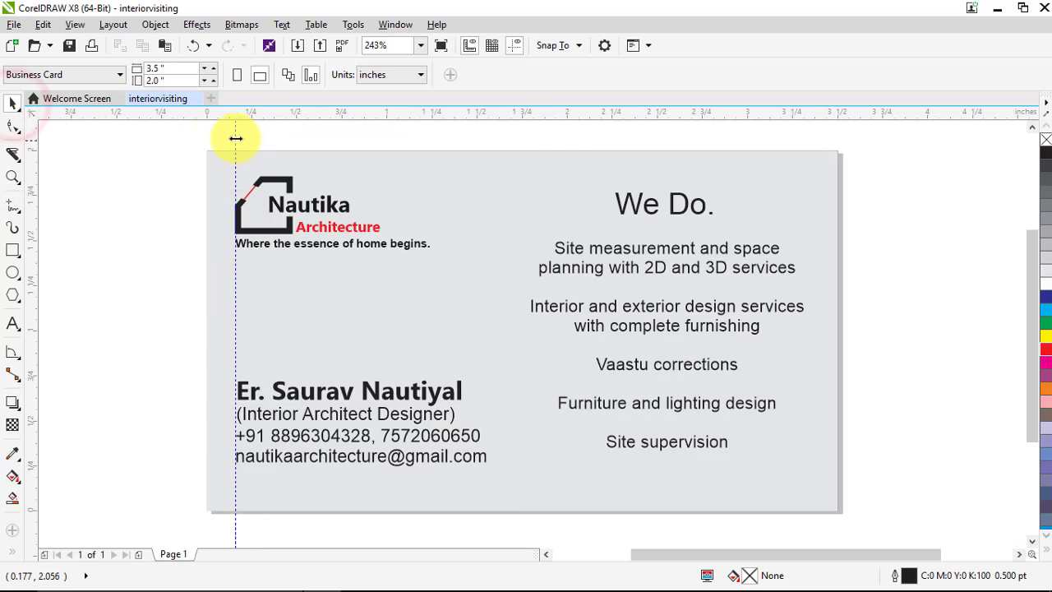
{"action": "left_click", "coordinate": [235, 134]}
{"action": "left_click", "coordinate": [230, 141]}
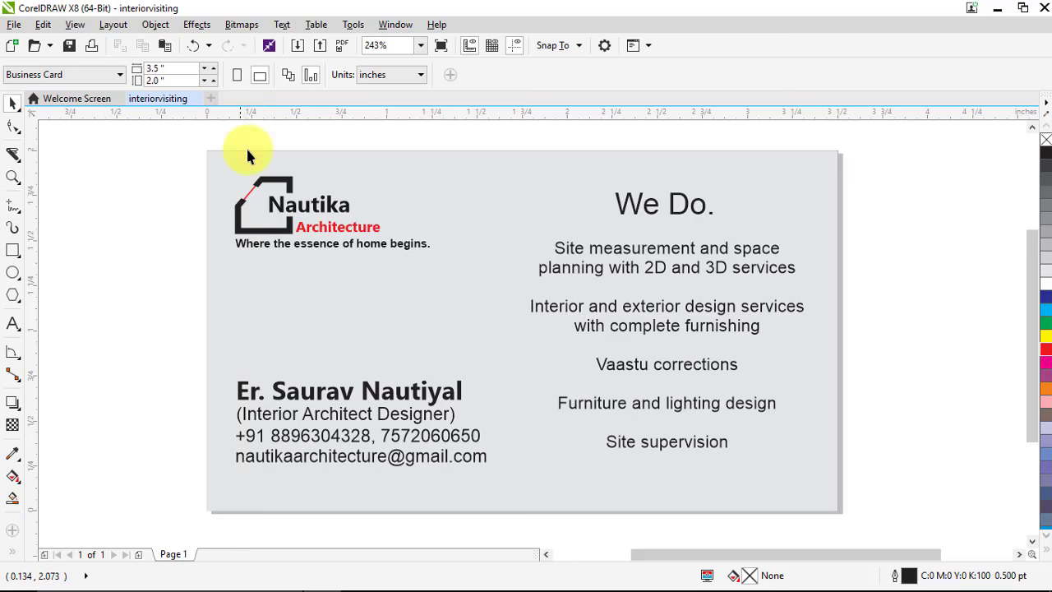
Set the "We Do." heading in the Freehand521 BT font and colour it red.
{"action": "left_click", "coordinate": [731, 253]}
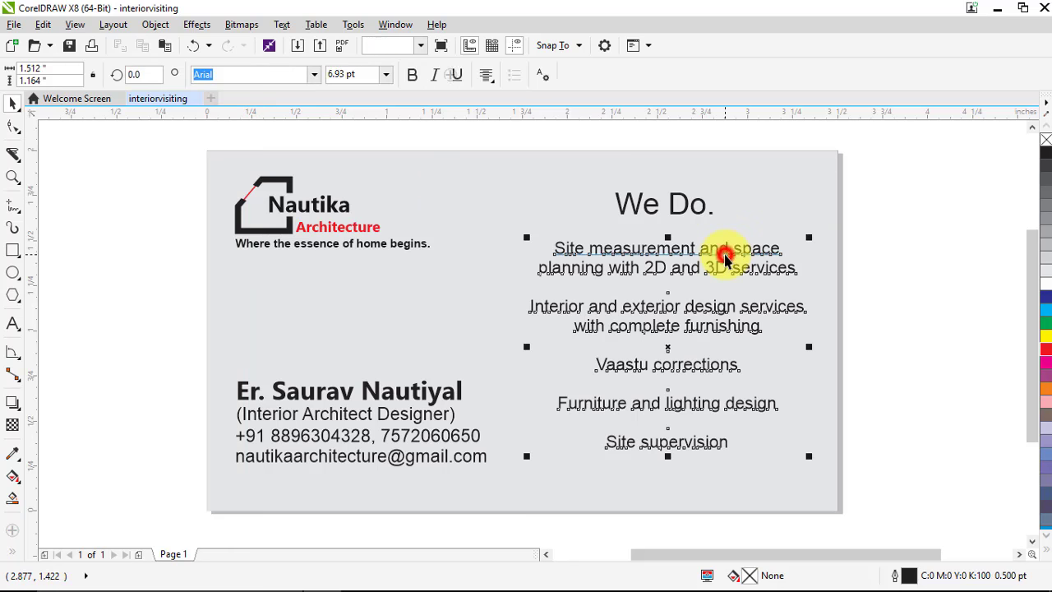
{"action": "left_click", "coordinate": [681, 206]}
{"action": "left_click", "coordinate": [313, 75]}
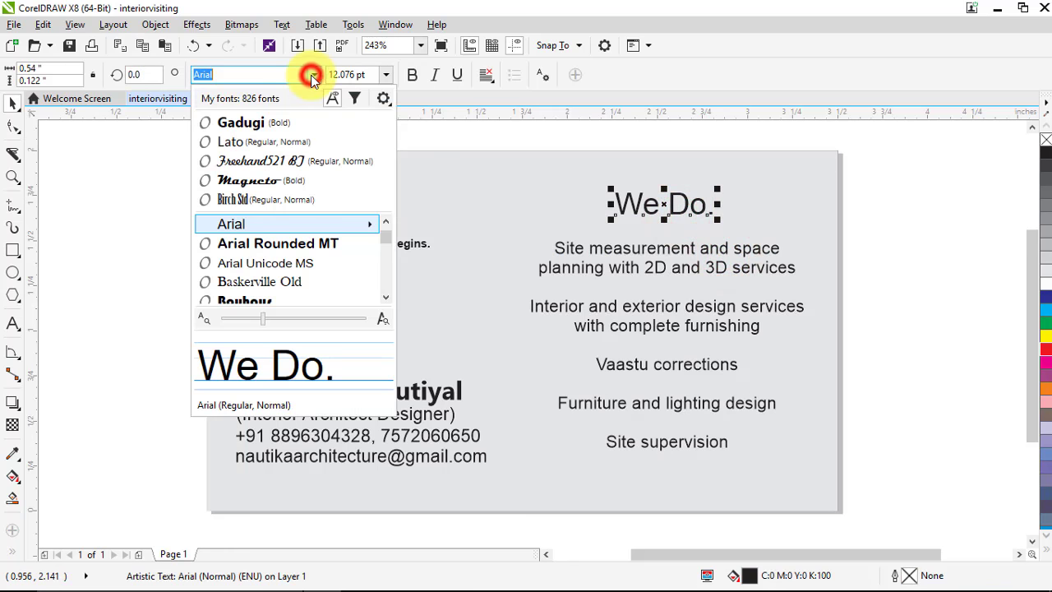
{"action": "left_click", "coordinate": [296, 162]}
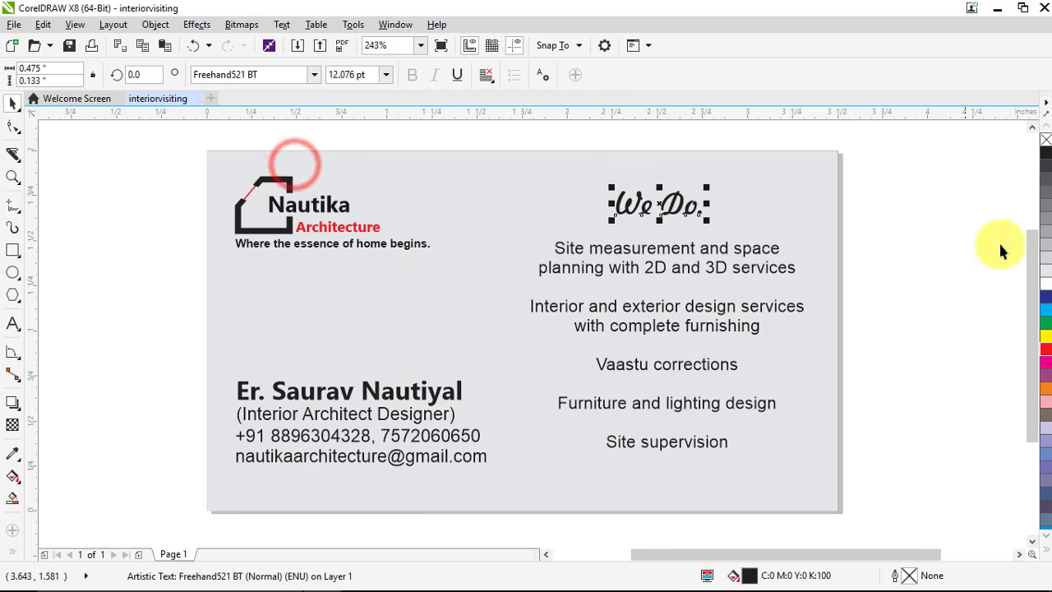
{"action": "left_click", "coordinate": [1046, 350]}
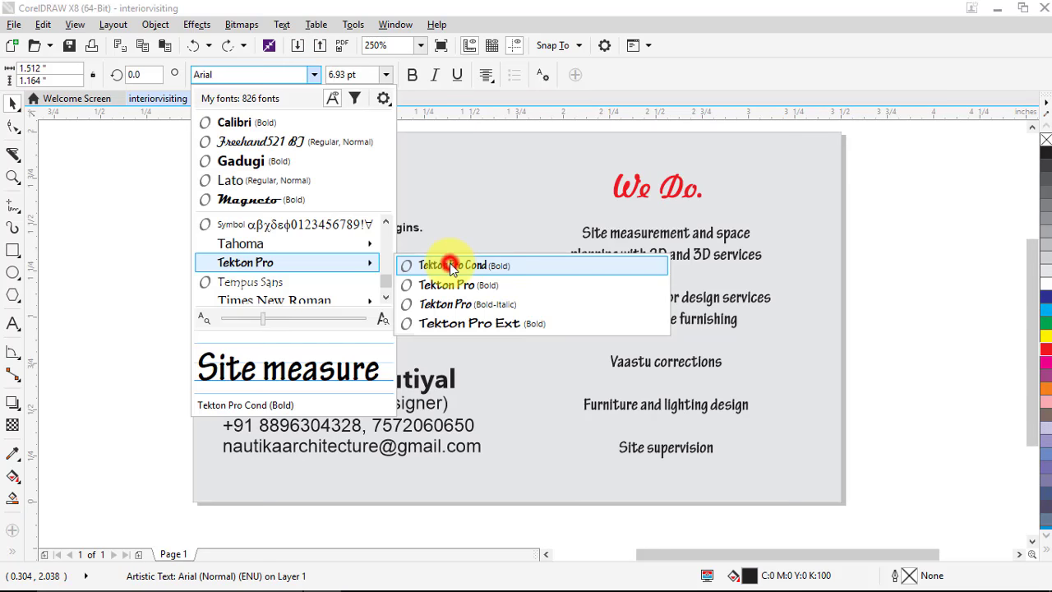
Set the services list in bold Tekton Pro Cond and stretch it slightly wider.
{"action": "left_click", "coordinate": [448, 264]}
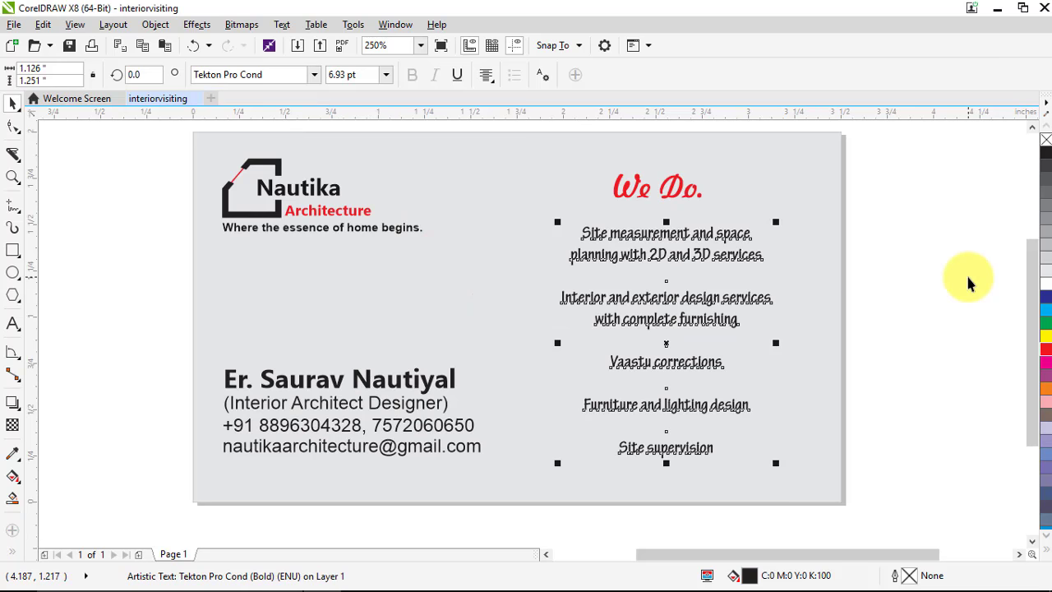
{"action": "left_click", "coordinate": [890, 277]}
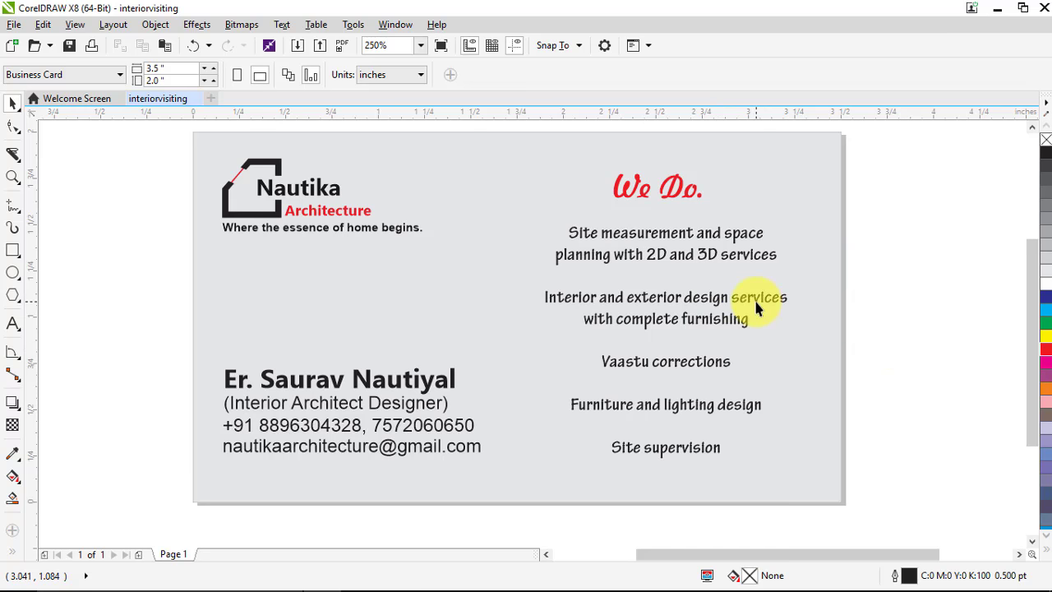
Draw a thin rectangle about 1.138 by 0.017 inches below the first service and centre it horizontally on the services list.
{"action": "left_click", "coordinate": [12, 250]}
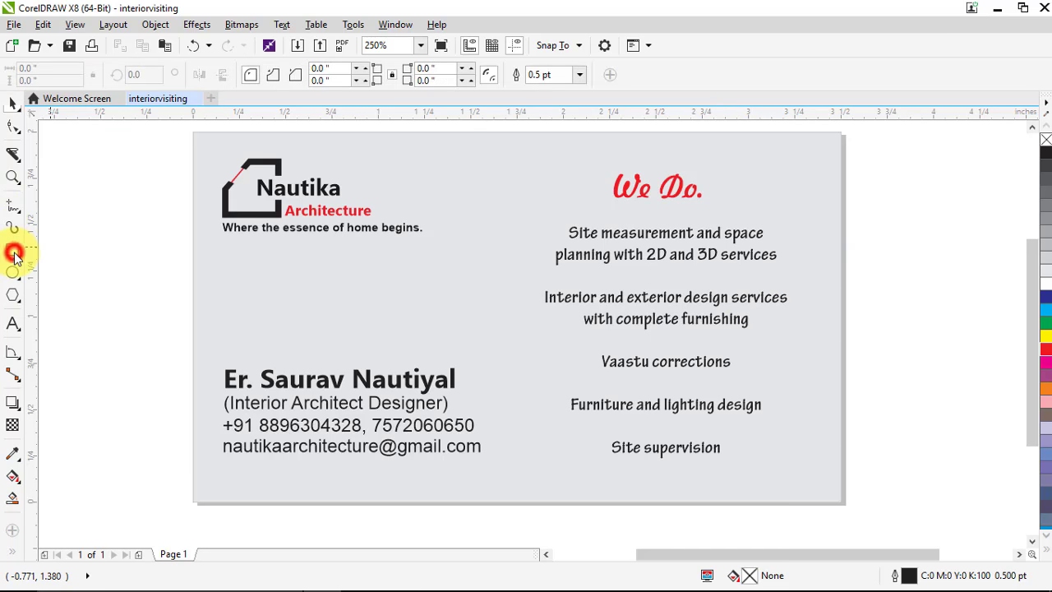
{"action": "left_click_drag", "start_coordinate": [563, 275], "coordinate": [778, 277]}
{"action": "left_click", "coordinate": [12, 102]}
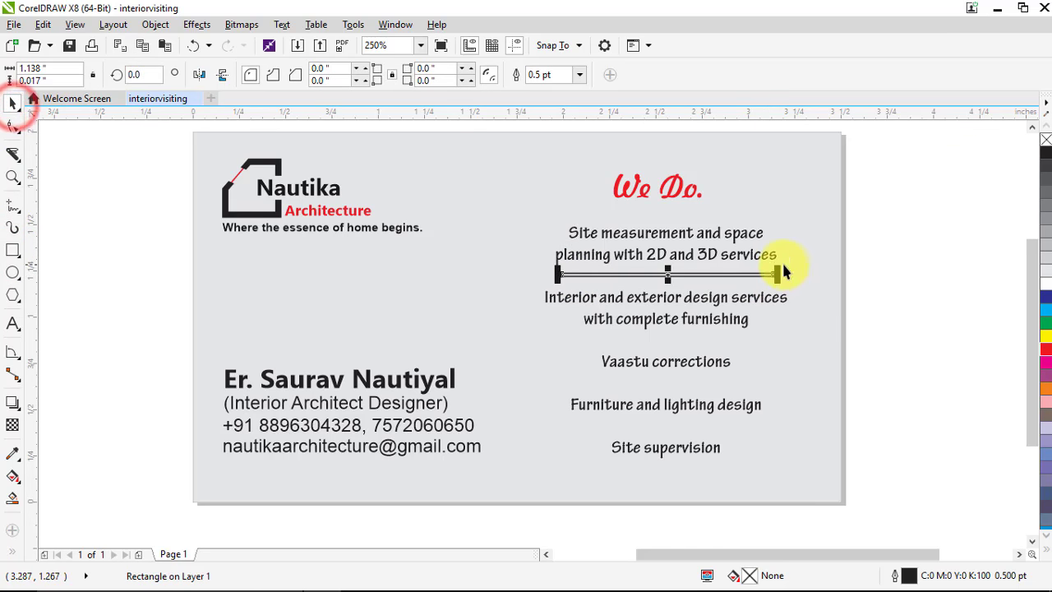
{"action": "left_click", "coordinate": [765, 258], "text": "shift"}
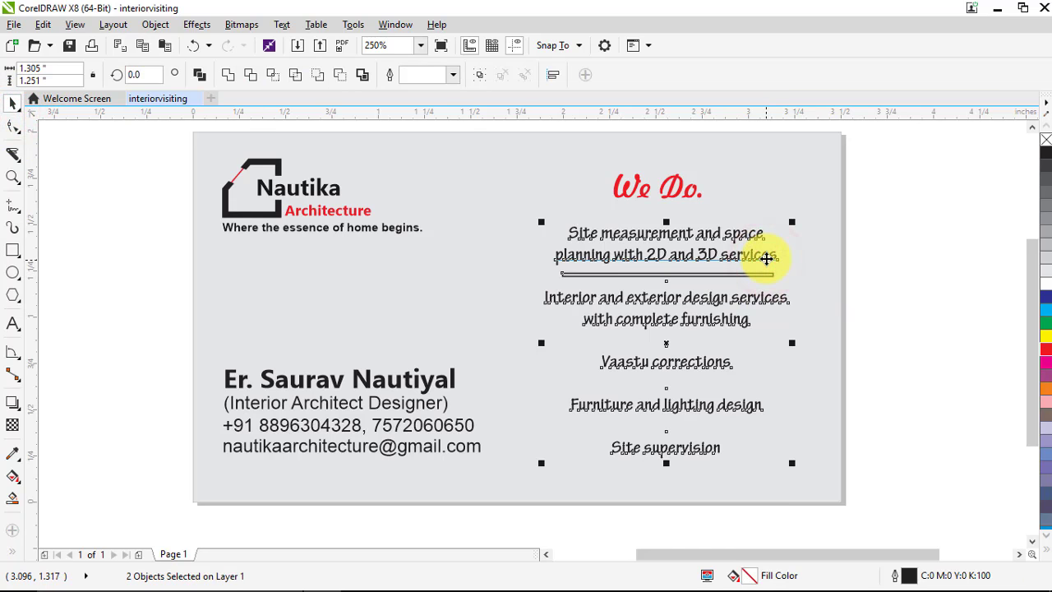
{"action": "left_click", "coordinate": [962, 286]}
Fill the thin divider rectangle with 30% black.
{"action": "left_click", "coordinate": [756, 275]}
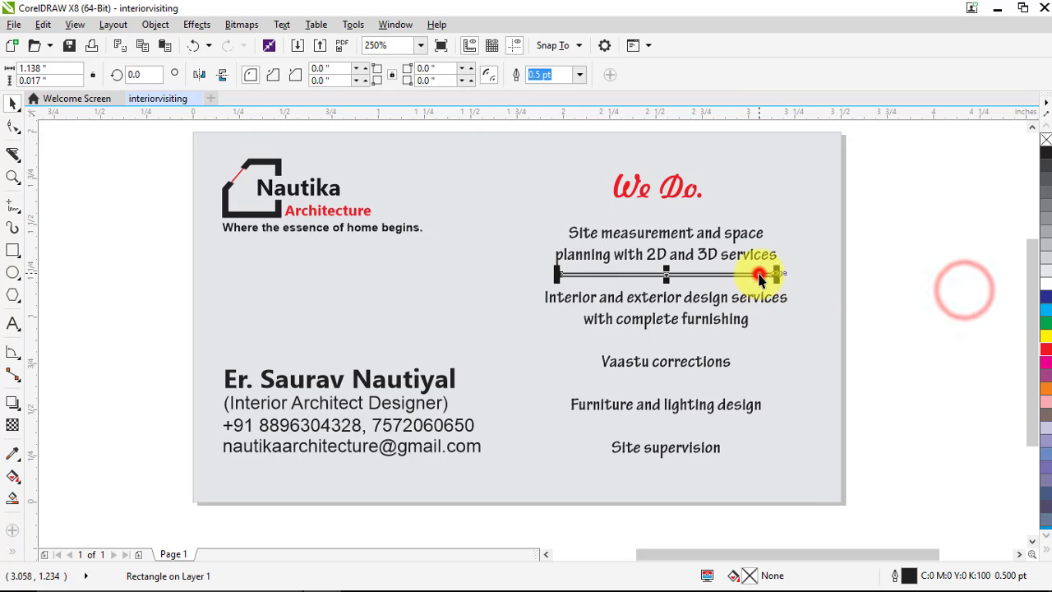
{"action": "left_click", "coordinate": [1045, 249]}
{"action": "left_click", "coordinate": [1046, 252]}
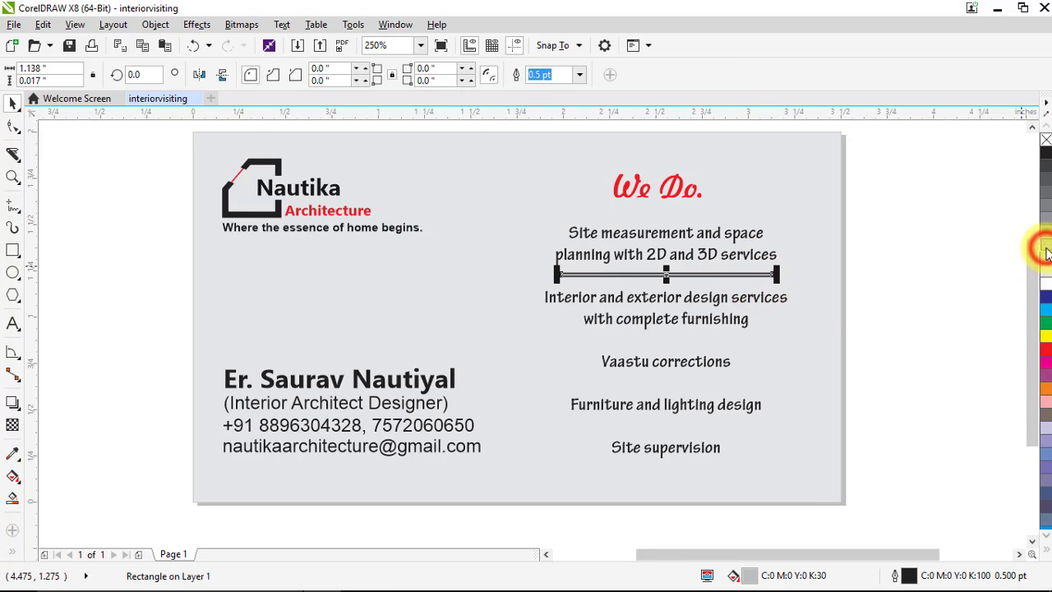
Remove the outline of the divider rectangle below the first service and fill it with 50% black.
{"action": "right_click", "coordinate": [1045, 140]}
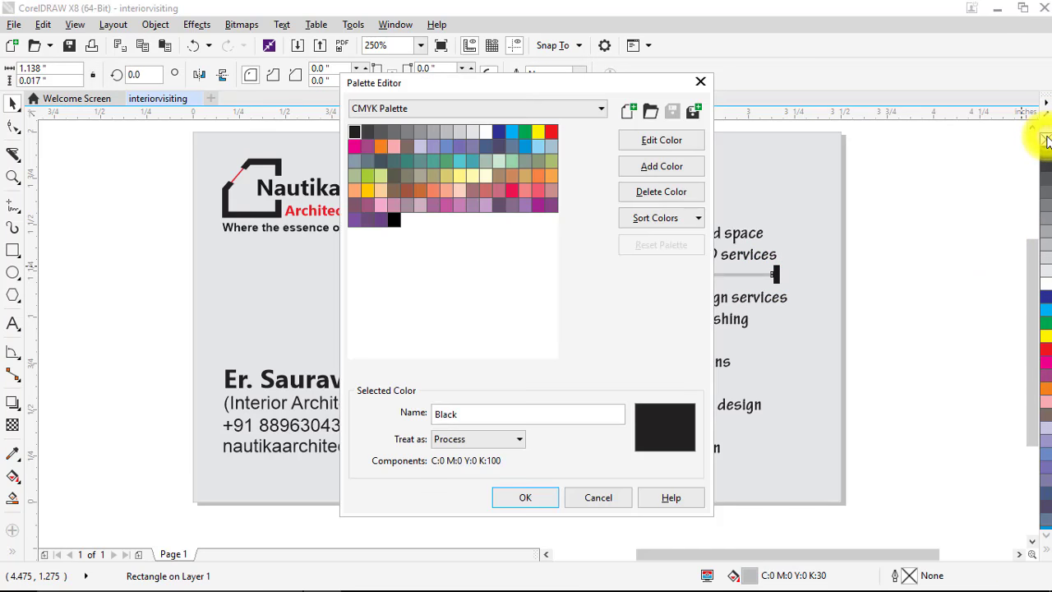
{"action": "left_click", "coordinate": [696, 82]}
{"action": "left_click", "coordinate": [917, 217]}
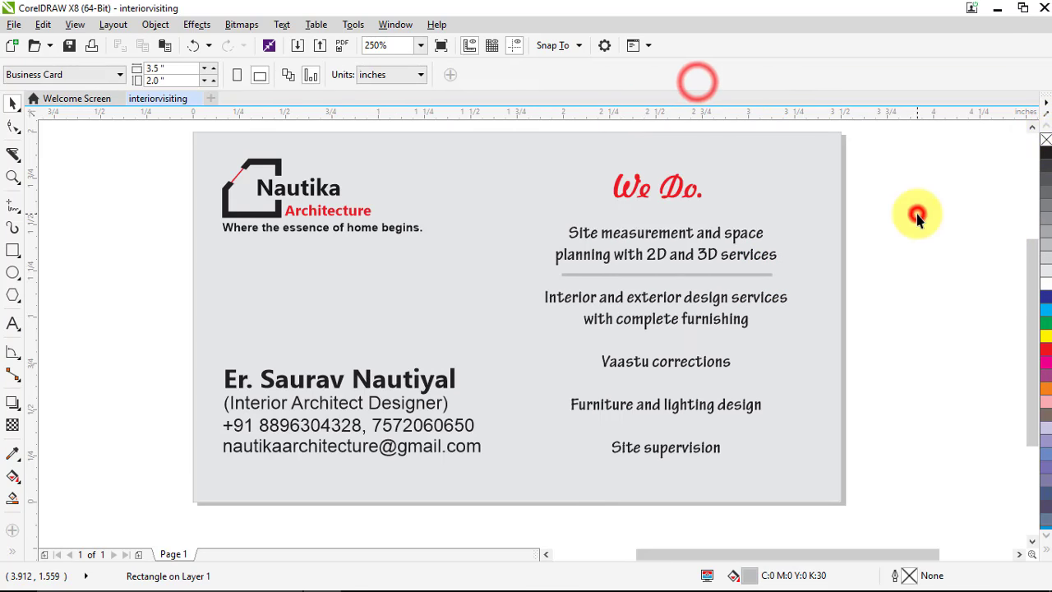
{"action": "left_click", "coordinate": [672, 274]}
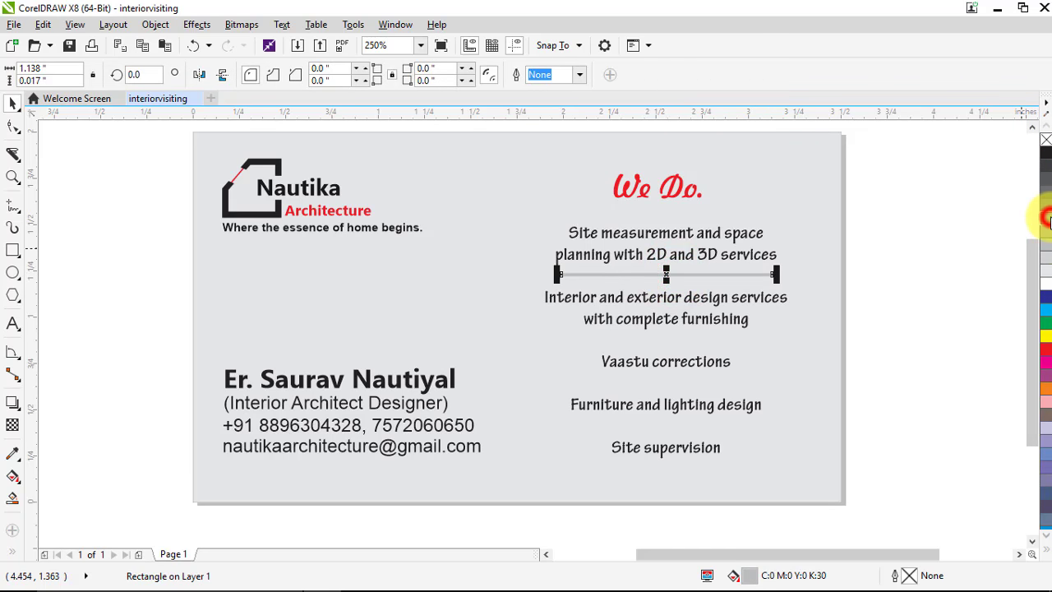
{"action": "left_click", "coordinate": [1047, 221]}
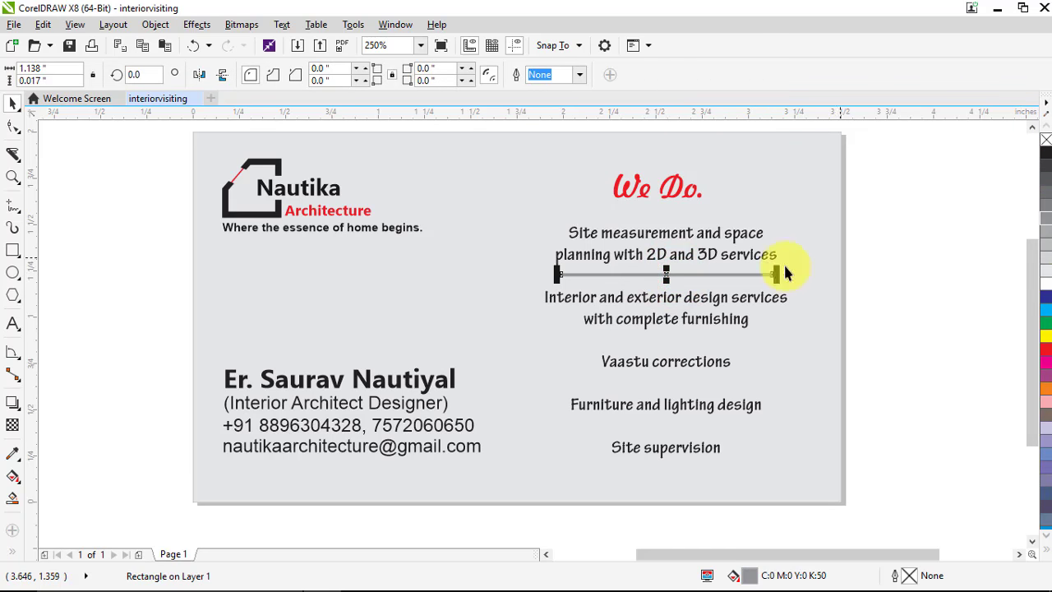
Thin the divider to a height of about 0.008 inches and nudge it slightly down between the first two services.
{"action": "scroll", "coordinate": [674, 277], "scroll_direction": "up", "scroll_amount": 4}
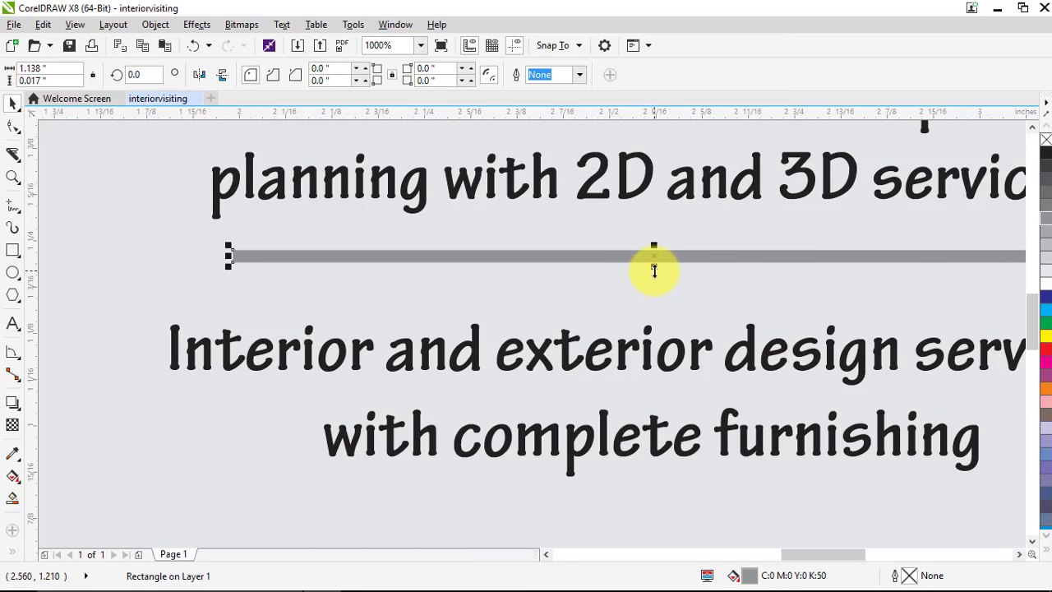
{"action": "left_click_drag", "start_coordinate": [654, 270], "coordinate": [653, 265]}
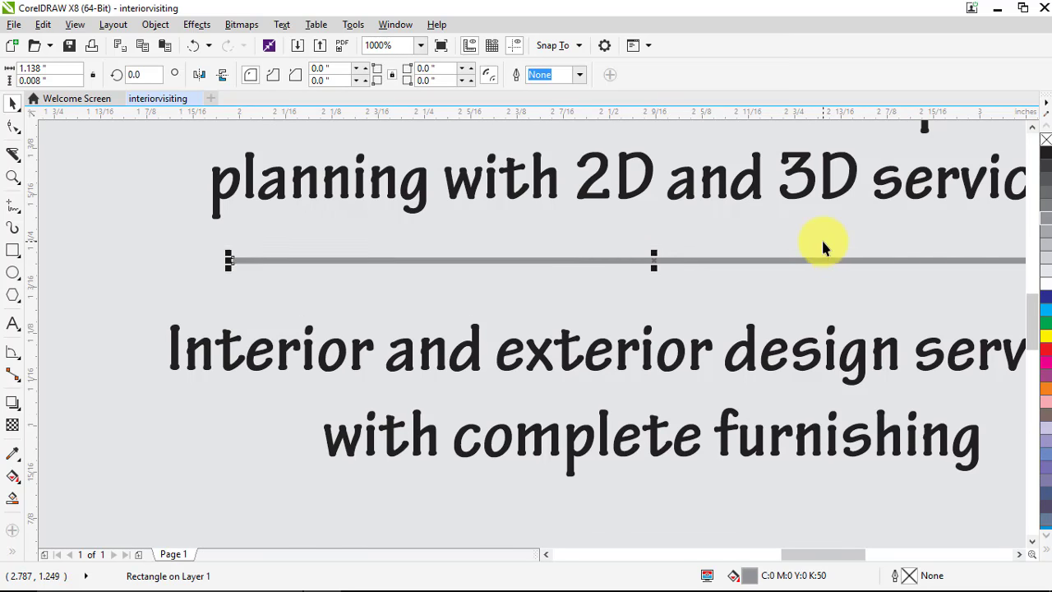
{"action": "key", "text": "ctrl+Down"}
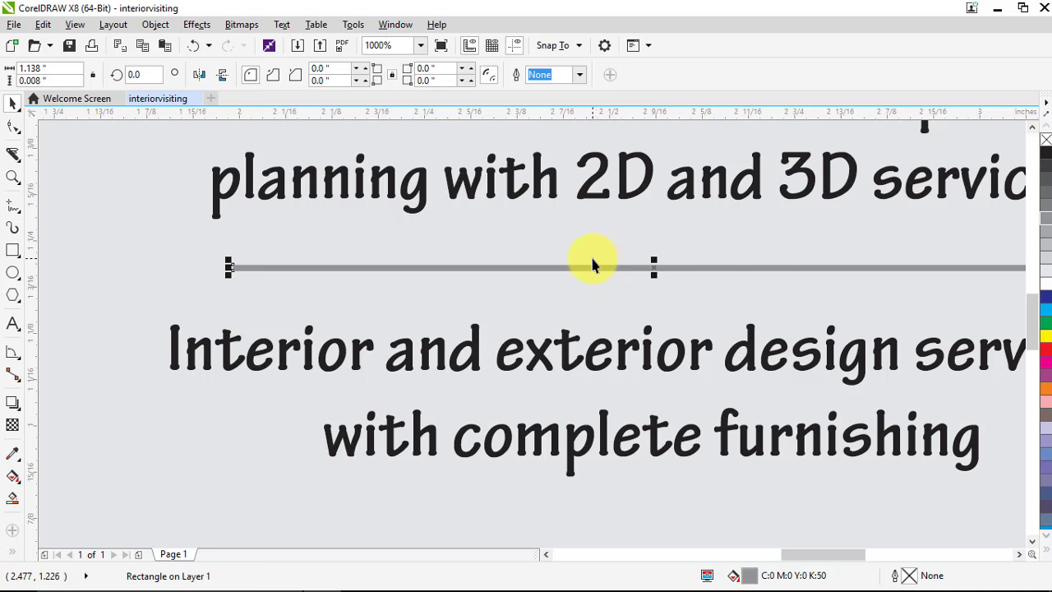
{"action": "left_click", "coordinate": [540, 308]}
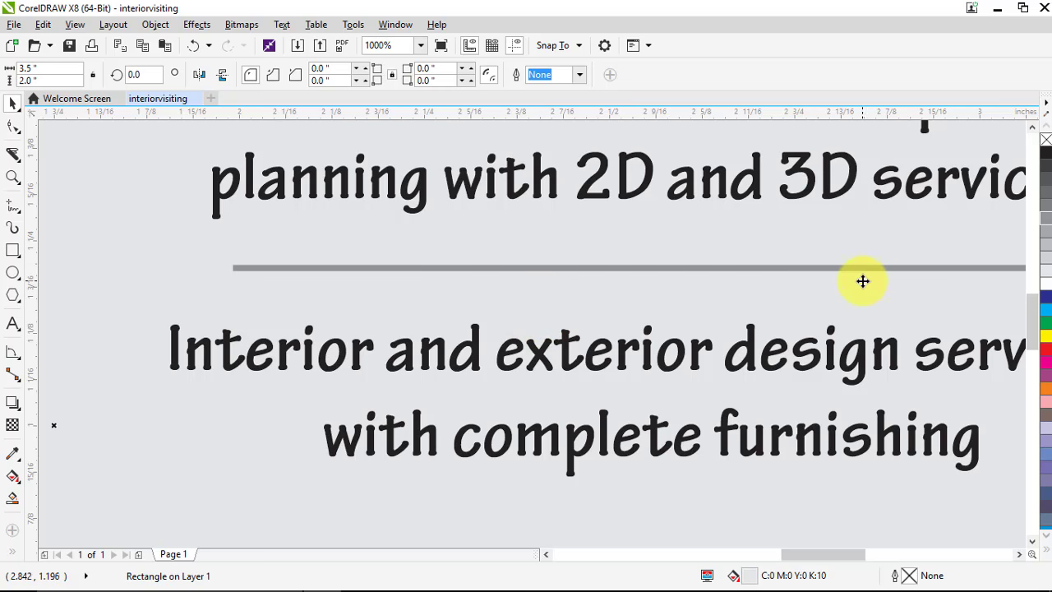
{"action": "scroll", "coordinate": [865, 280], "scroll_direction": "down", "scroll_amount": 1}
{"action": "scroll", "coordinate": [865, 280], "scroll_direction": "down", "scroll_amount": 1}
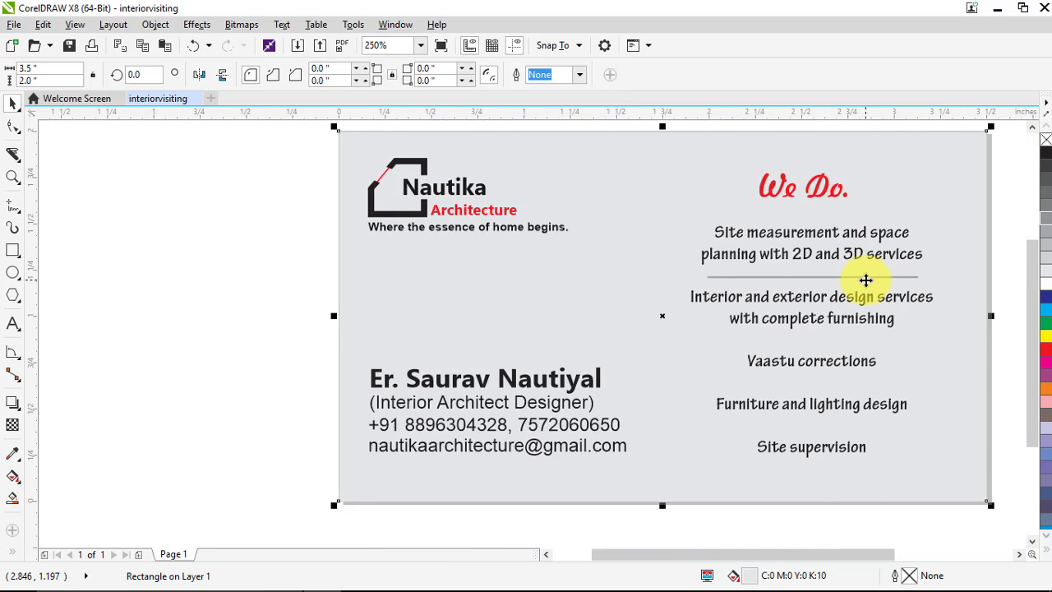
{"action": "left_click_drag", "start_coordinate": [815, 554], "coordinate": [839, 554]}
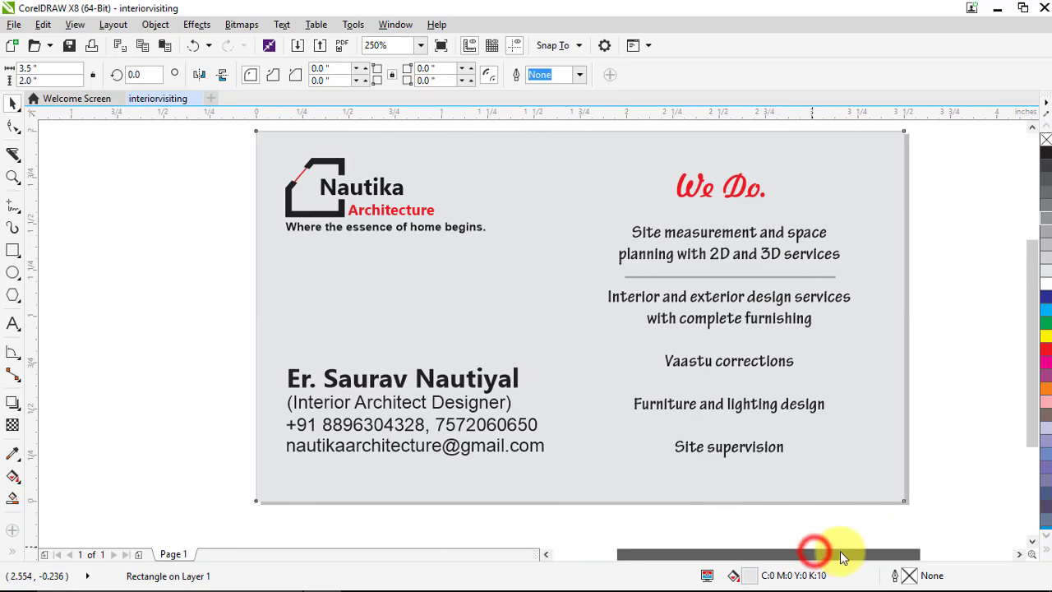
{"action": "left_click", "coordinate": [984, 408]}
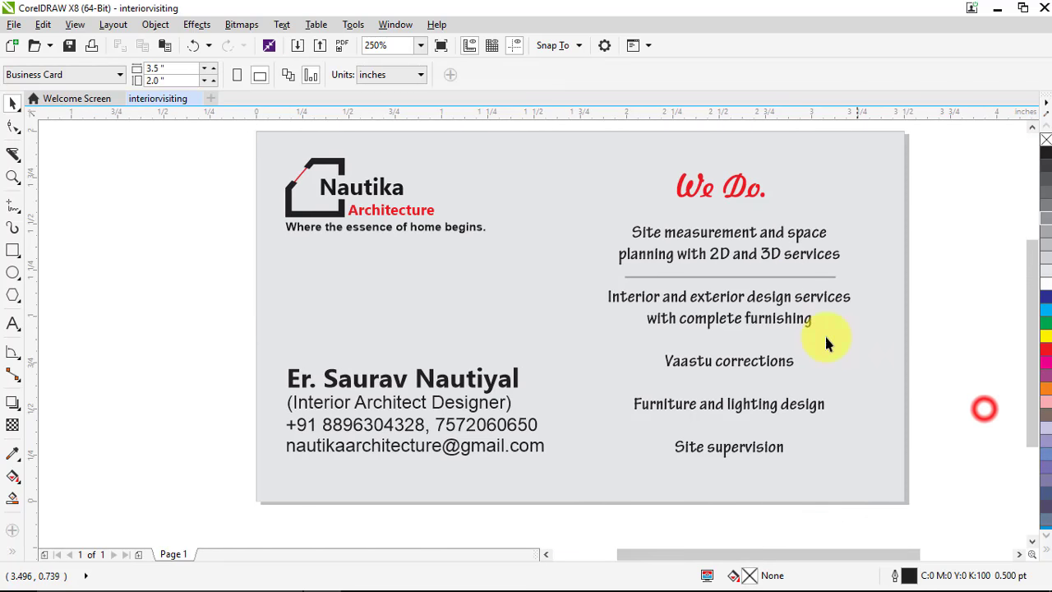
Duplicate the divider line three times, placing copies below the second service, "Vaastu corrections" and "Furniture and lighting design".
{"action": "left_click", "coordinate": [781, 276]}
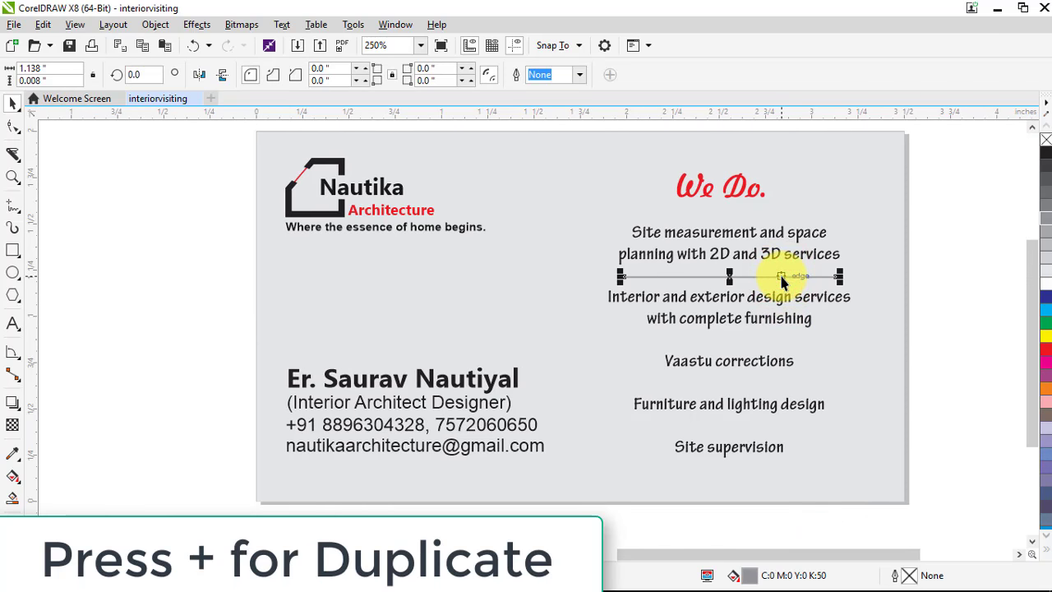
{"action": "key", "text": "plus"}
{"action": "left_click_drag", "start_coordinate": [780, 280], "coordinate": [780, 344]}
{"action": "key", "text": "plus"}
{"action": "left_click_drag", "start_coordinate": [780, 344], "coordinate": [730, 425]}
{"action": "key", "text": "plus"}
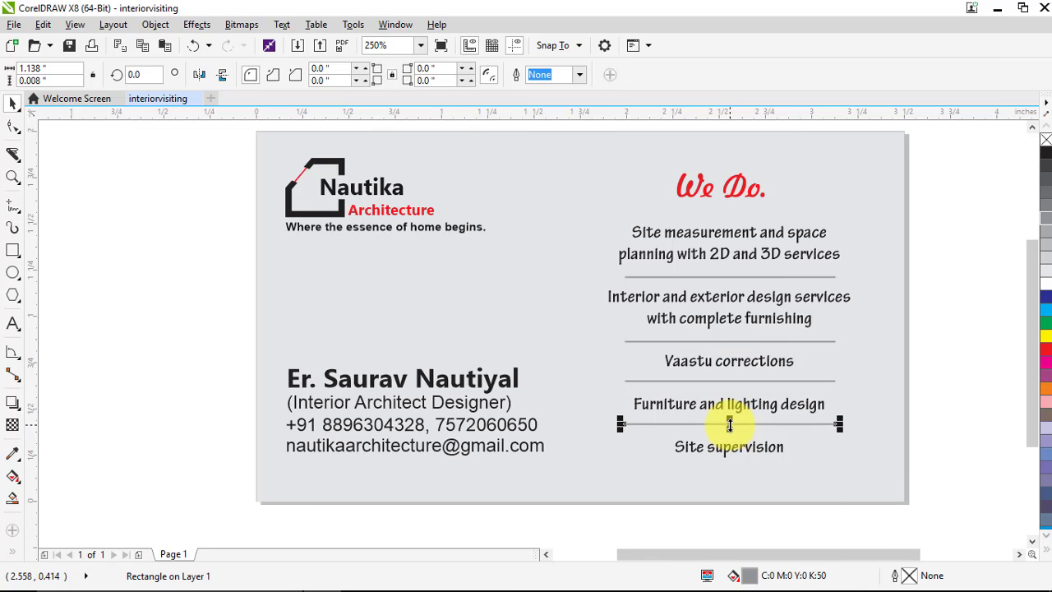
{"action": "left_click", "coordinate": [954, 414]}
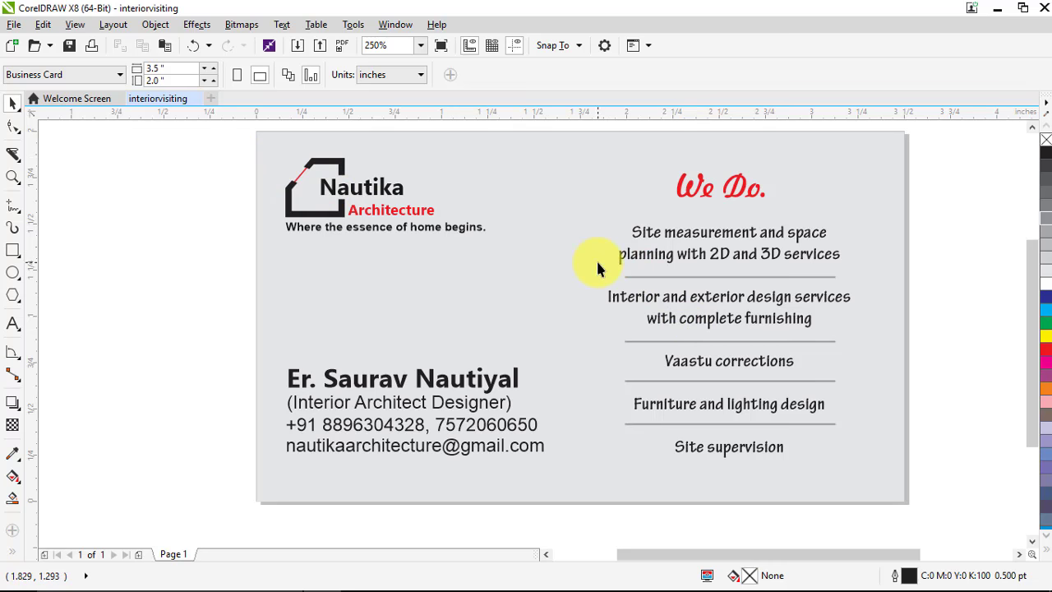
Duplicate the card background, narrow the copy to the left half at 1.75 inches wide, and fill it with magenta.
{"action": "scroll", "coordinate": [421, 292], "scroll_direction": "up", "scroll_amount": 2}
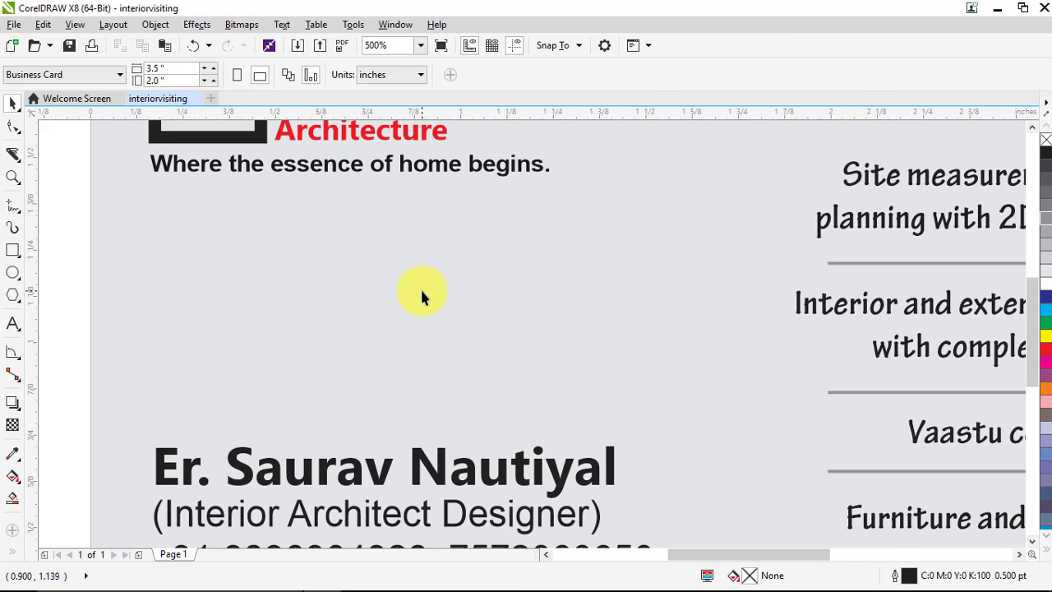
{"action": "scroll", "coordinate": [421, 294], "scroll_direction": "down", "scroll_amount": 2}
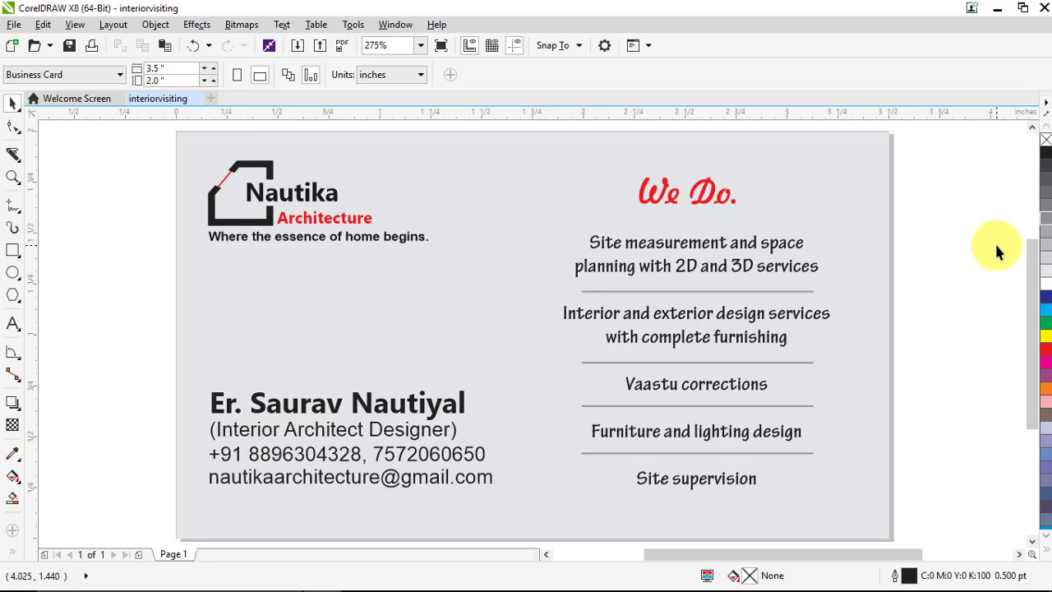
{"action": "left_click", "coordinate": [542, 327]}
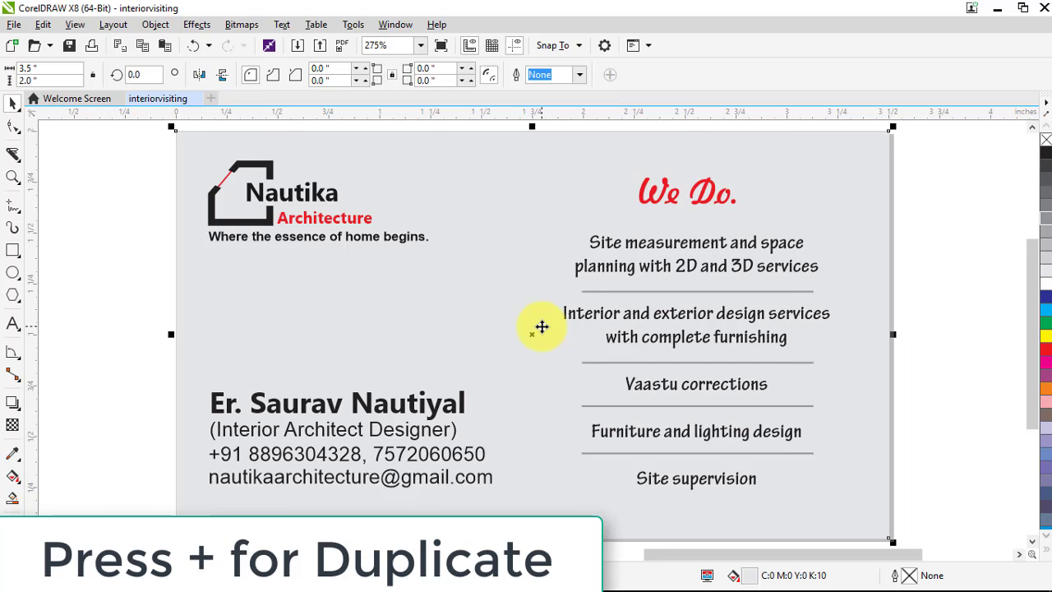
{"action": "left_click_drag", "start_coordinate": [891, 335], "coordinate": [534, 337]}
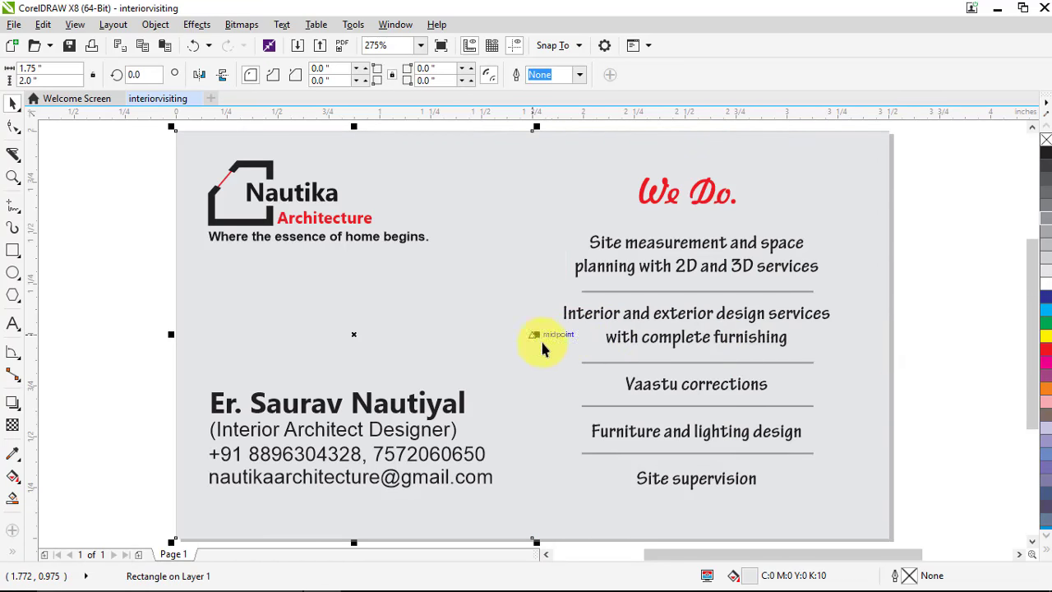
{"action": "left_click", "coordinate": [1045, 362]}
{"action": "left_click", "coordinate": [965, 305]}
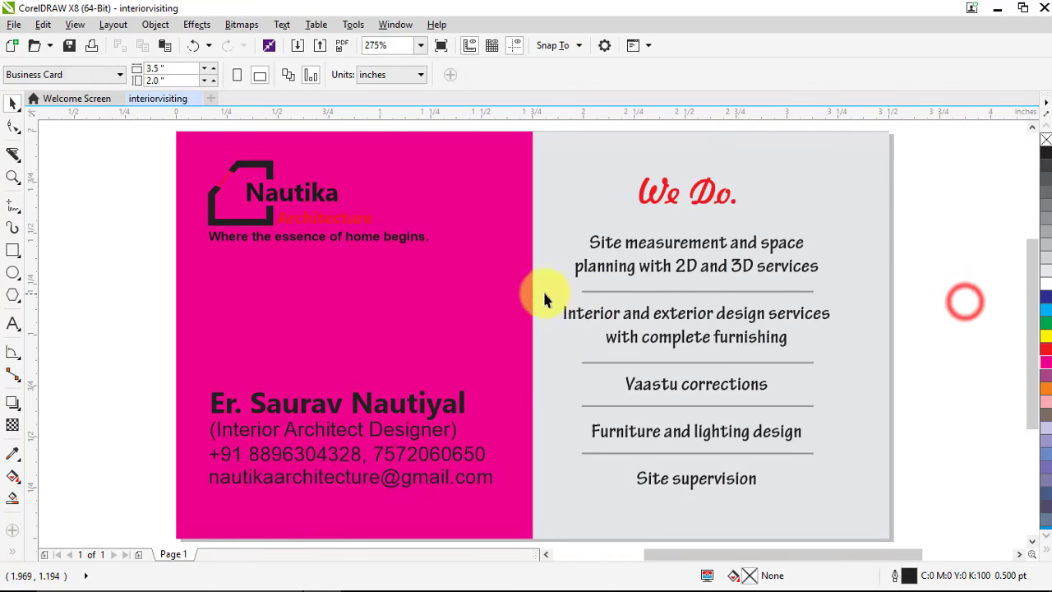
Convert the magenta rectangle to curves and pull a new node on its right edge about 0.4 inches inward as a notch.
{"action": "left_click", "coordinate": [493, 291]}
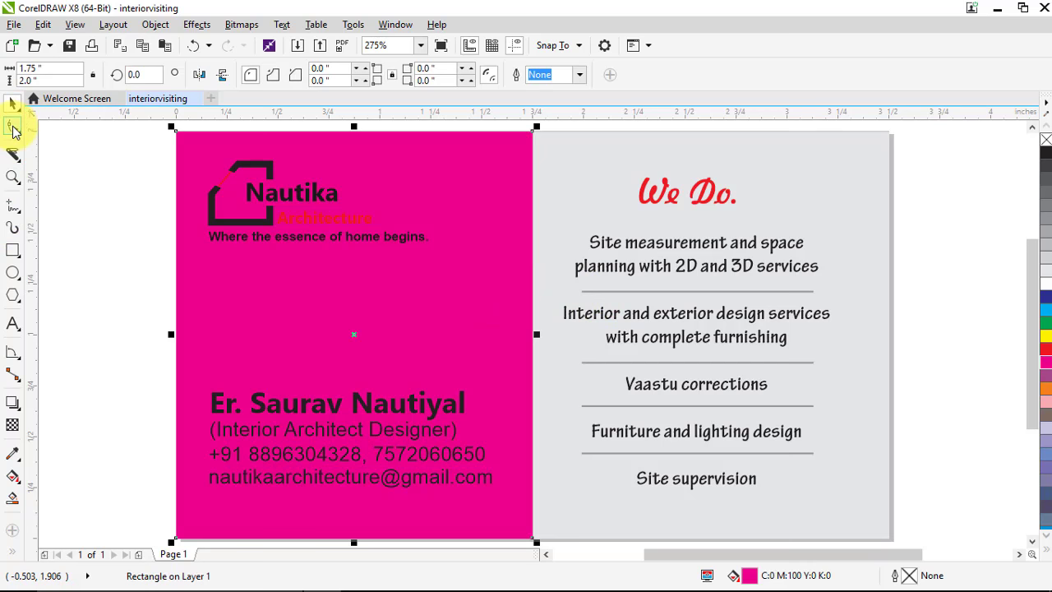
{"action": "left_click", "coordinate": [13, 128]}
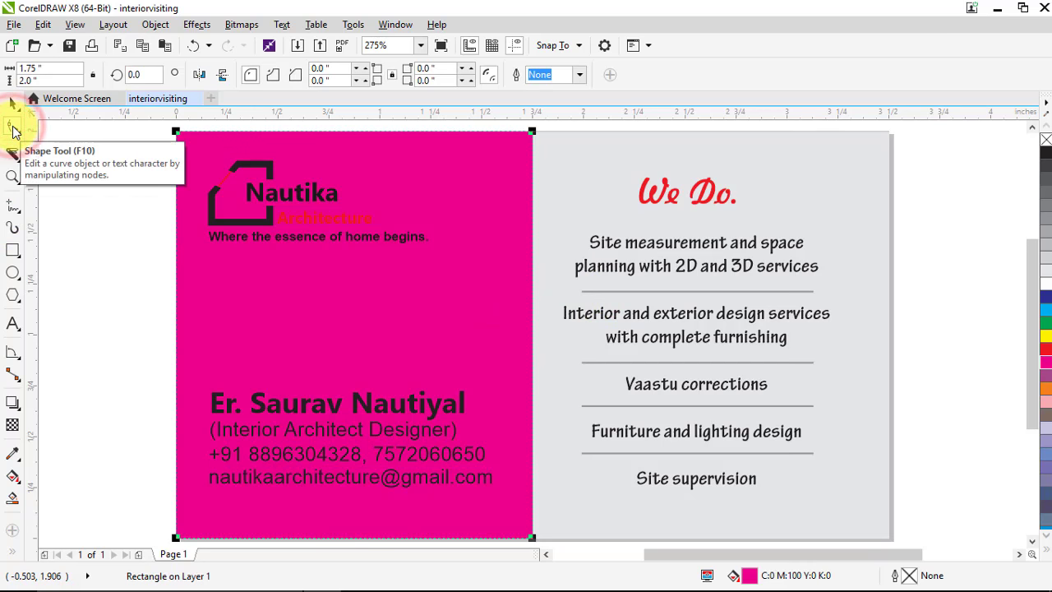
{"action": "key", "text": "ctrl+q"}
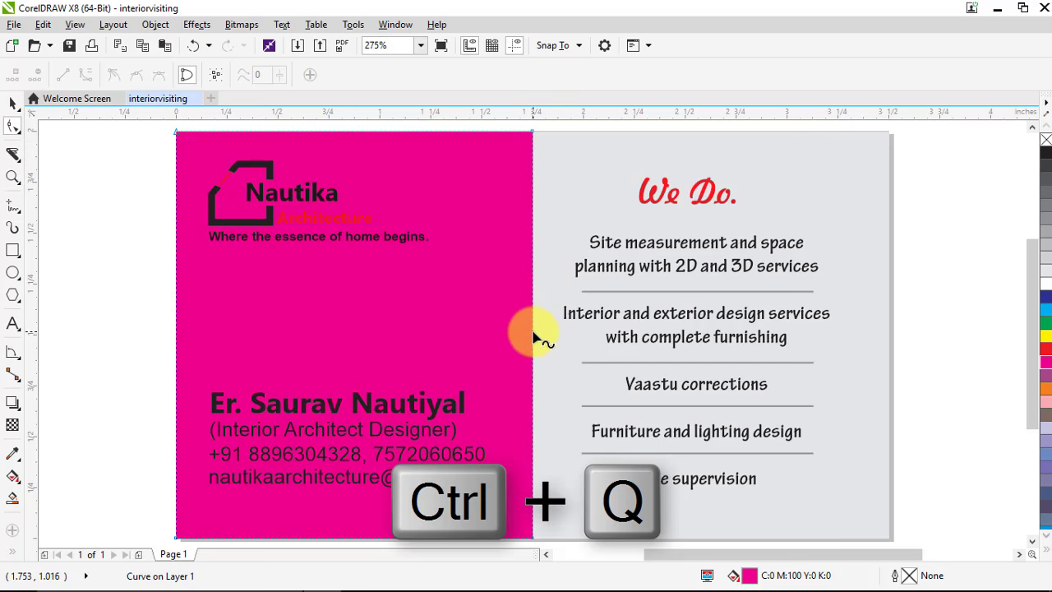
{"action": "left_click_drag", "start_coordinate": [532, 333], "coordinate": [455, 332]}
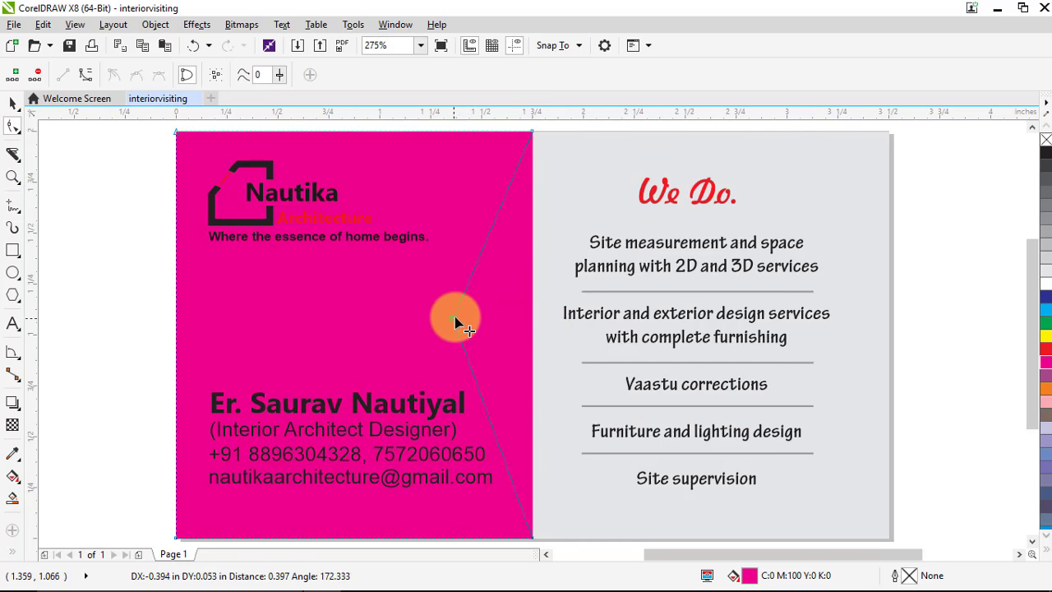
{"action": "left_click_drag", "start_coordinate": [458, 327], "coordinate": [457, 322]}
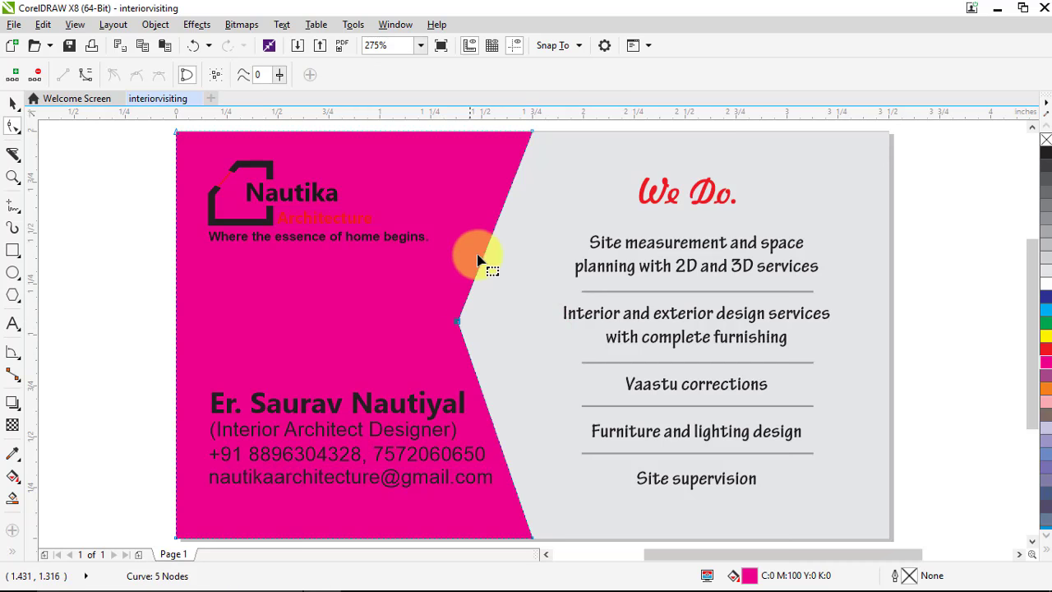
Check the height of the notch tip with a horizontal guideline at 1.075 inches, and delete the guideline.
{"action": "scroll", "coordinate": [341, 227], "scroll_direction": "down", "scroll_amount": 3}
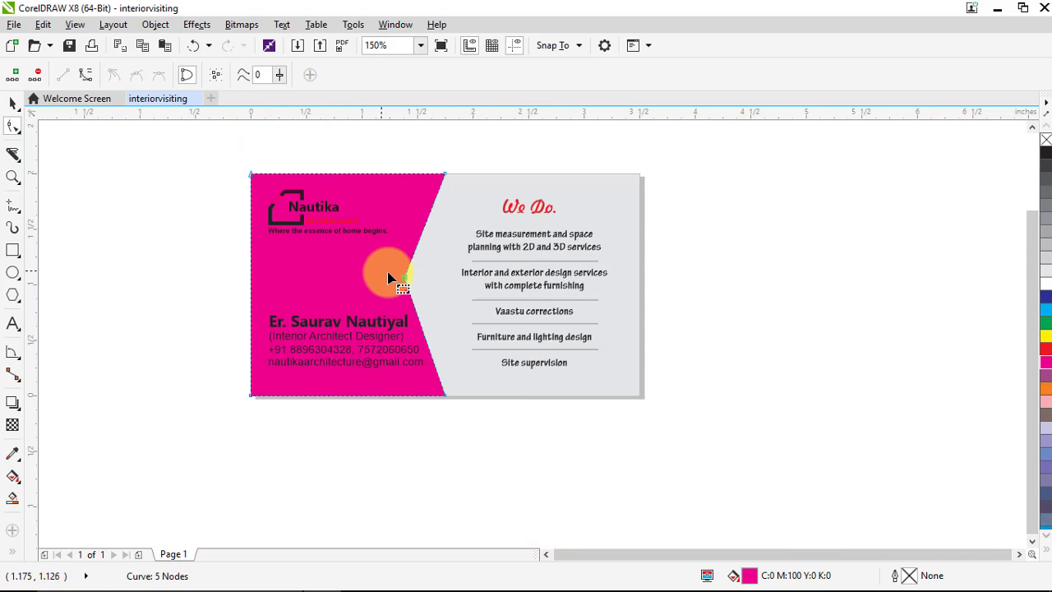
{"action": "left_click_drag", "start_coordinate": [463, 114], "coordinate": [469, 282]}
{"action": "scroll", "coordinate": [422, 289], "scroll_direction": "up", "scroll_amount": 3}
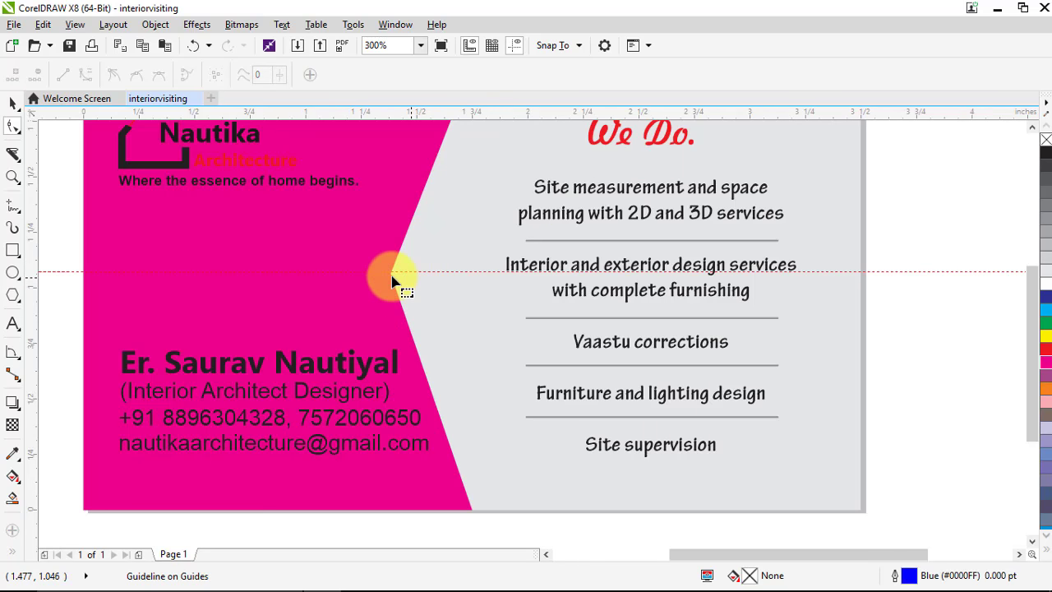
{"action": "scroll", "coordinate": [392, 282], "scroll_direction": "down", "scroll_amount": 3}
{"action": "left_click", "coordinate": [13, 103]}
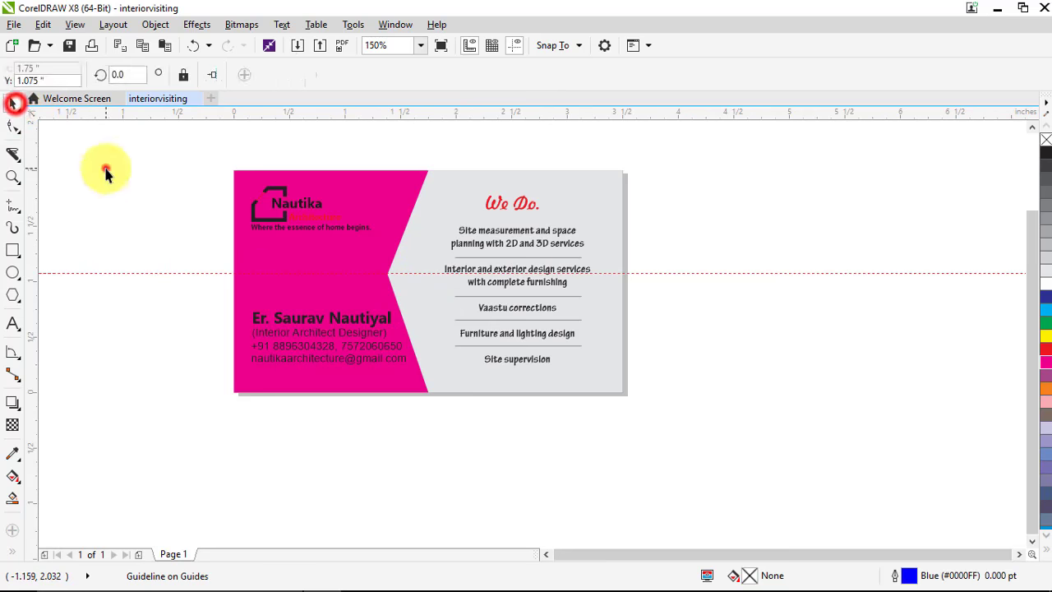
{"action": "left_click", "coordinate": [105, 171]}
{"action": "left_click", "coordinate": [692, 274]}
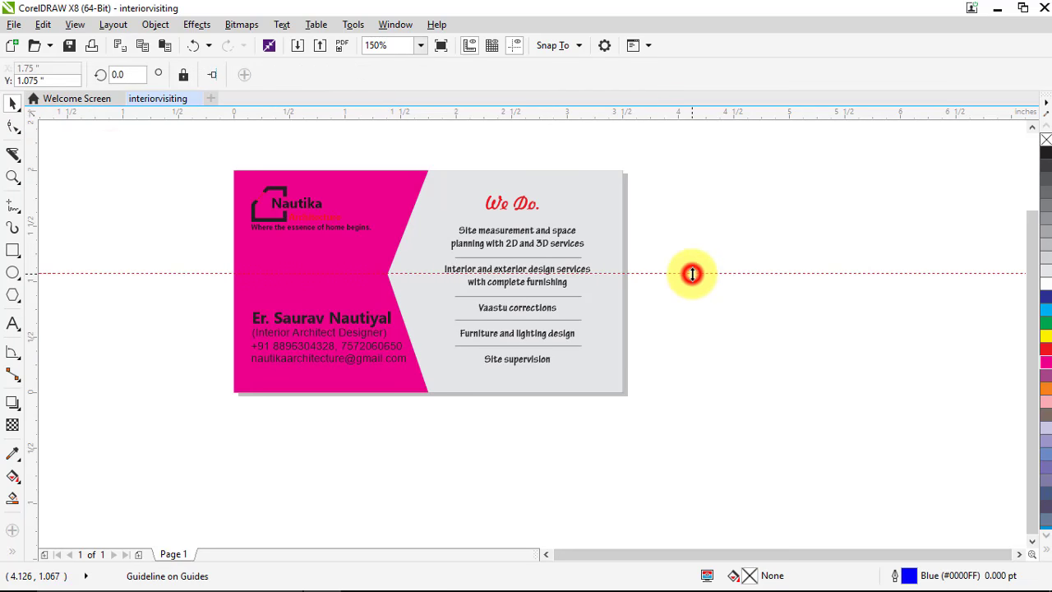
{"action": "key", "text": "Delete"}
Move the notch node of the magenta panel slightly down to the card's mid-height.
{"action": "left_click", "coordinate": [366, 268]}
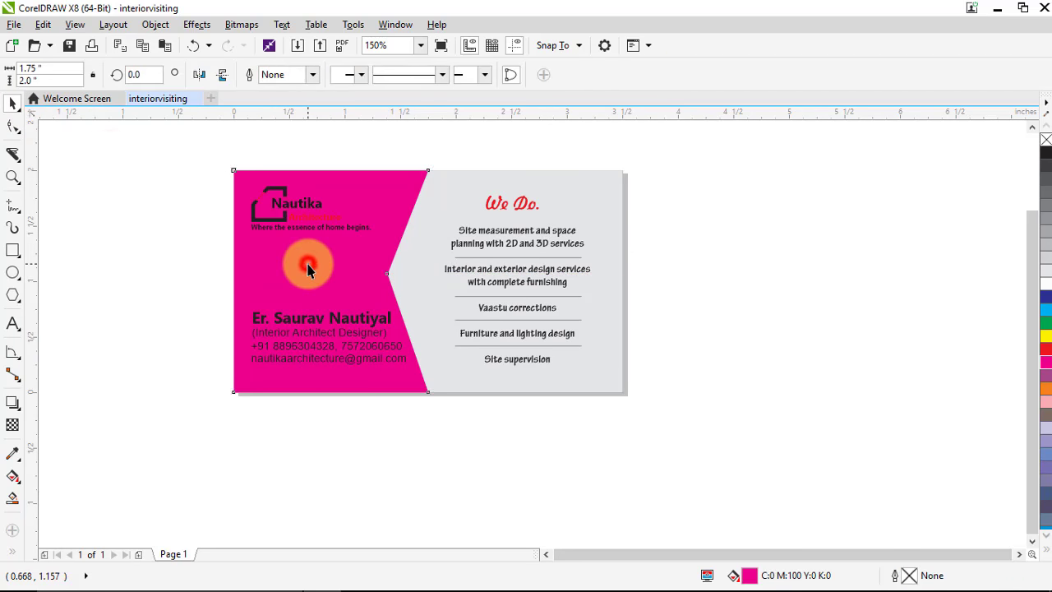
{"action": "left_click", "coordinate": [13, 126]}
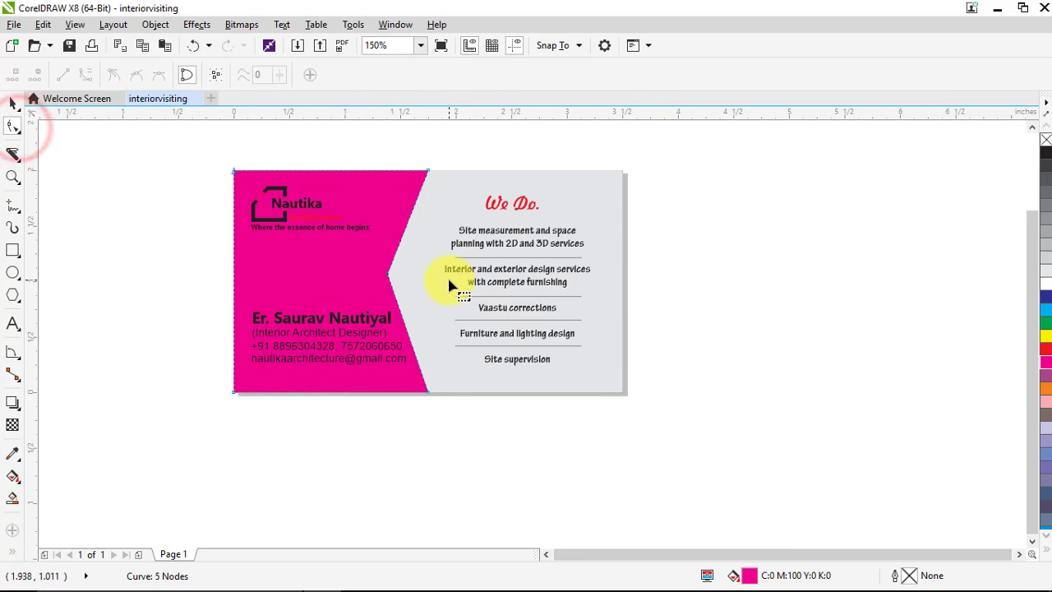
{"action": "scroll", "coordinate": [451, 284], "scroll_direction": "up", "scroll_amount": 2}
{"action": "left_click_drag", "start_coordinate": [326, 276], "coordinate": [324, 287]}
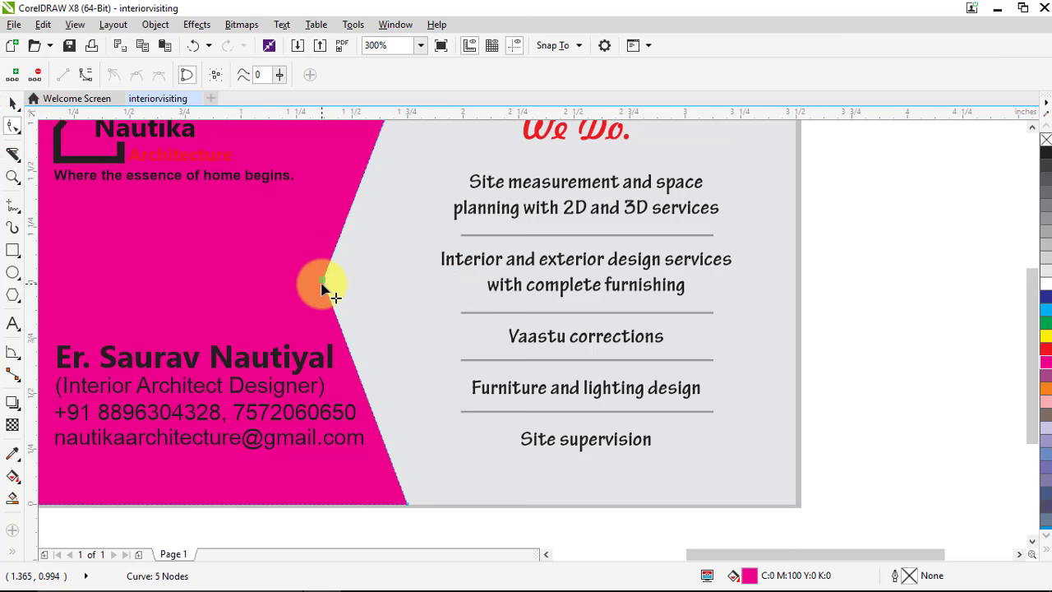
{"action": "scroll", "coordinate": [324, 287], "scroll_direction": "down", "scroll_amount": 3}
{"action": "left_click", "coordinate": [566, 277]}
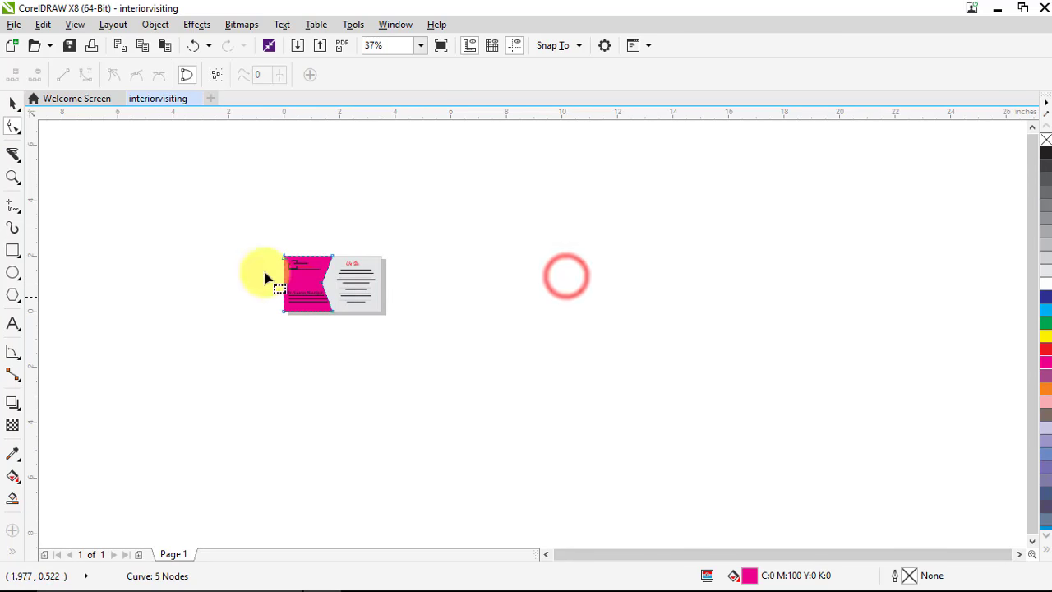
{"action": "left_click", "coordinate": [12, 104]}
{"action": "left_click", "coordinate": [139, 227]}
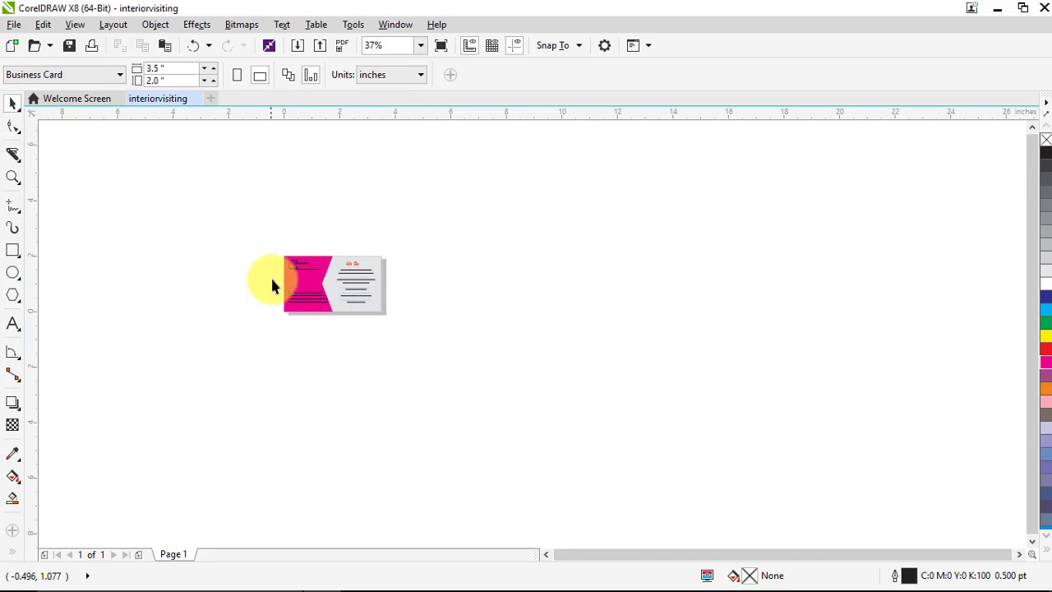
Duplicate the magenta notched panel in place and fill the copy with black.
{"action": "scroll", "coordinate": [270, 285], "scroll_direction": "up", "scroll_amount": 1}
{"action": "scroll", "coordinate": [328, 284], "scroll_direction": "up", "scroll_amount": 1}
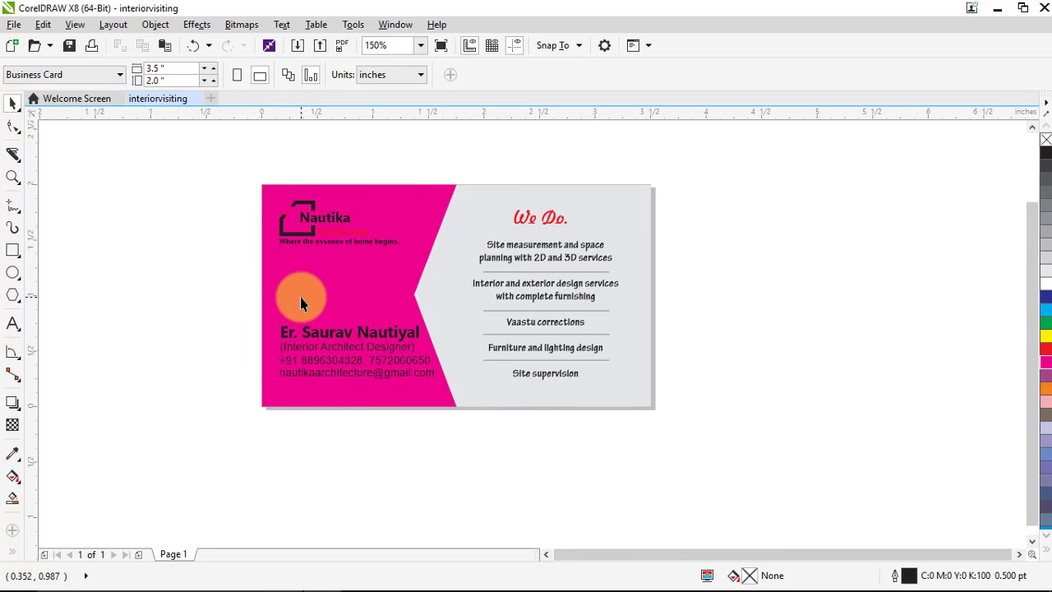
{"action": "left_click", "coordinate": [345, 284]}
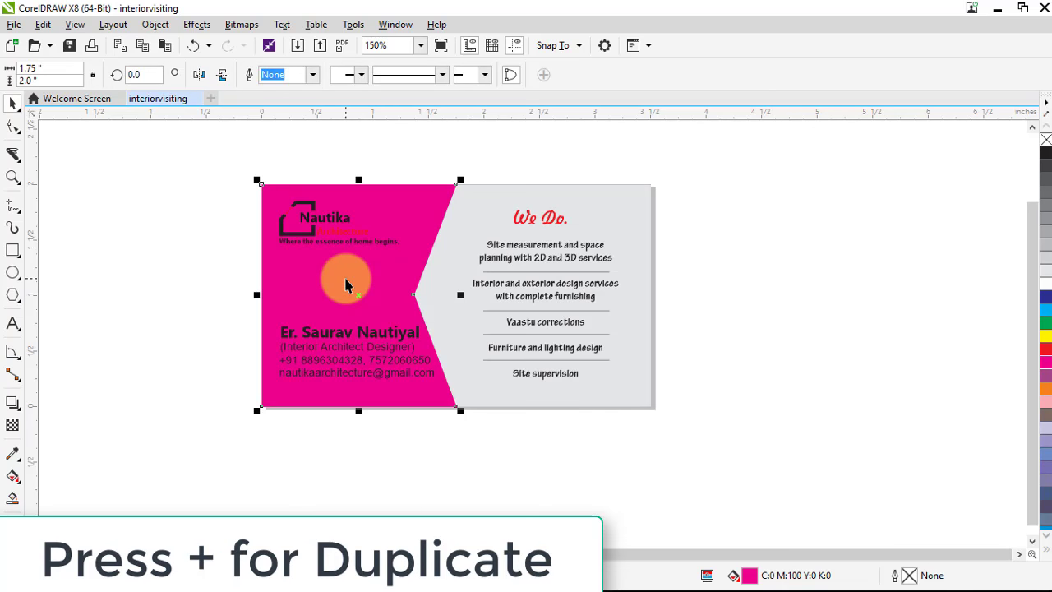
{"action": "left_click", "coordinate": [1045, 152]}
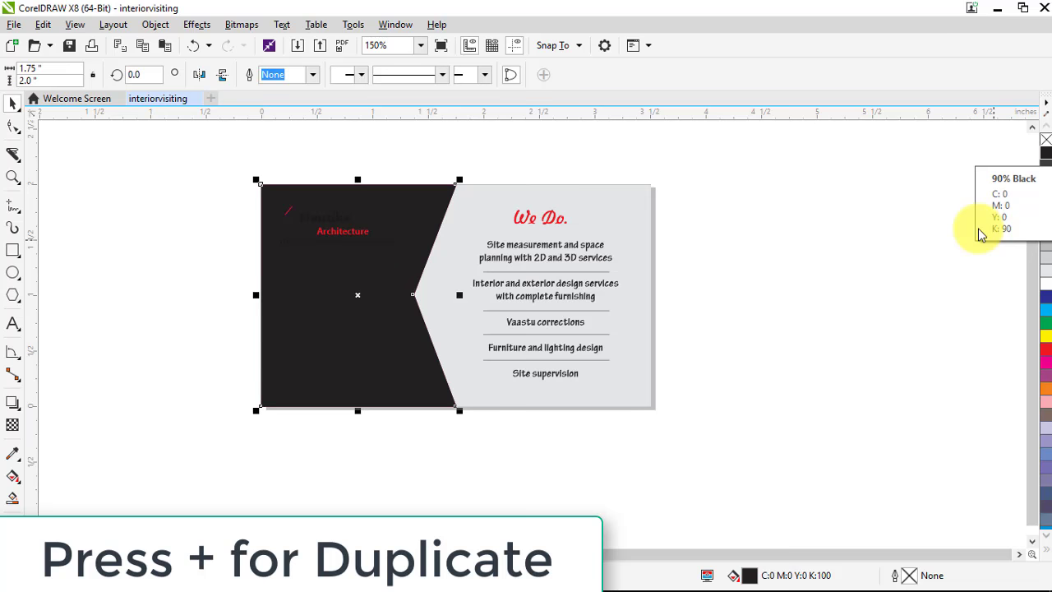
Duplicate the black notched panel, shift the copy slightly left, and fill it with 10% Black.
{"action": "key", "text": "KP_Add"}
{"action": "key", "text": "Left"}
{"action": "key", "text": "Left"}
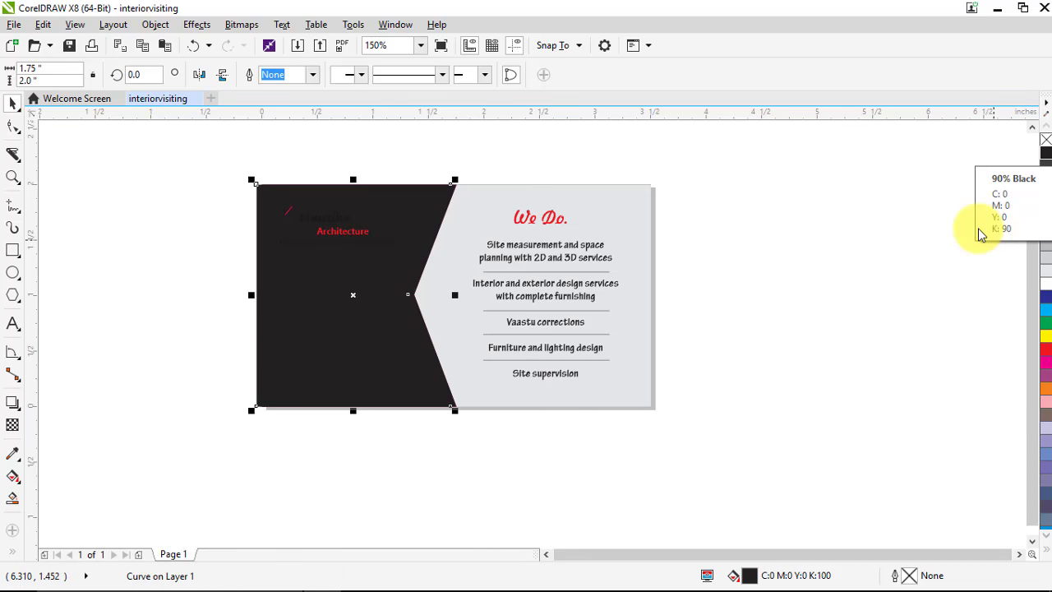
{"action": "left_click", "coordinate": [1044, 274]}
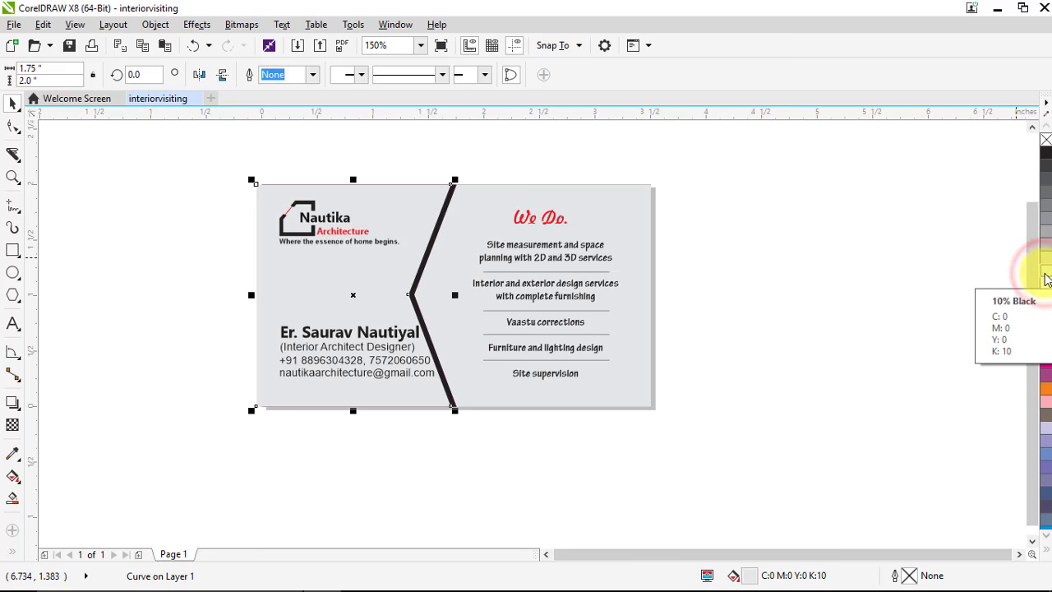
{"action": "left_click", "coordinate": [886, 260]}
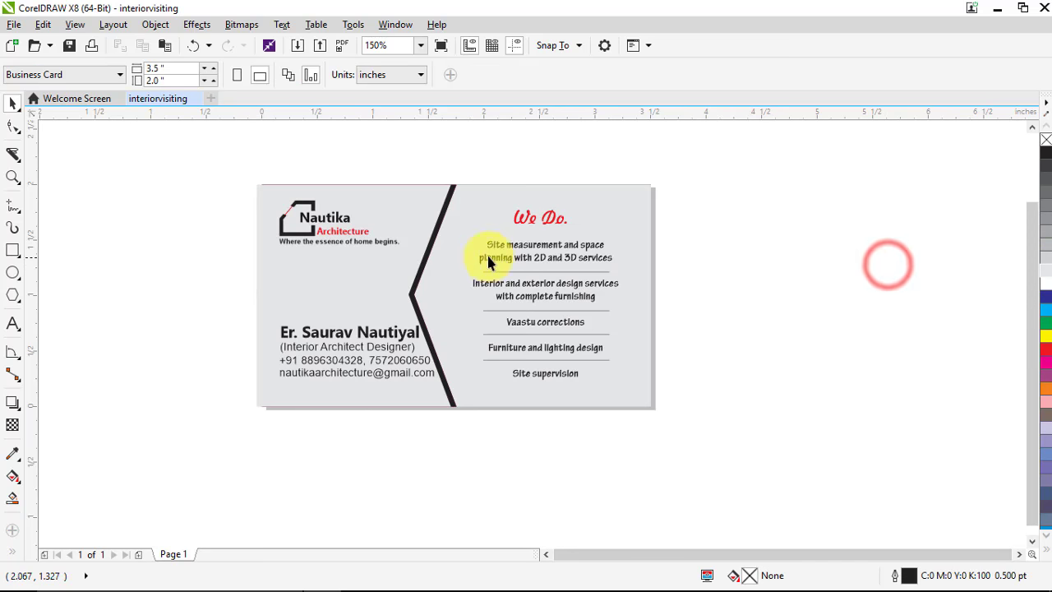
Nudge the light grey panel slightly right to narrow the exposed black strip, and trim the black panel with the grey one.
{"action": "scroll", "coordinate": [423, 275], "scroll_direction": "up", "scroll_amount": 2}
{"action": "scroll", "coordinate": [418, 277], "scroll_direction": "down", "scroll_amount": 1}
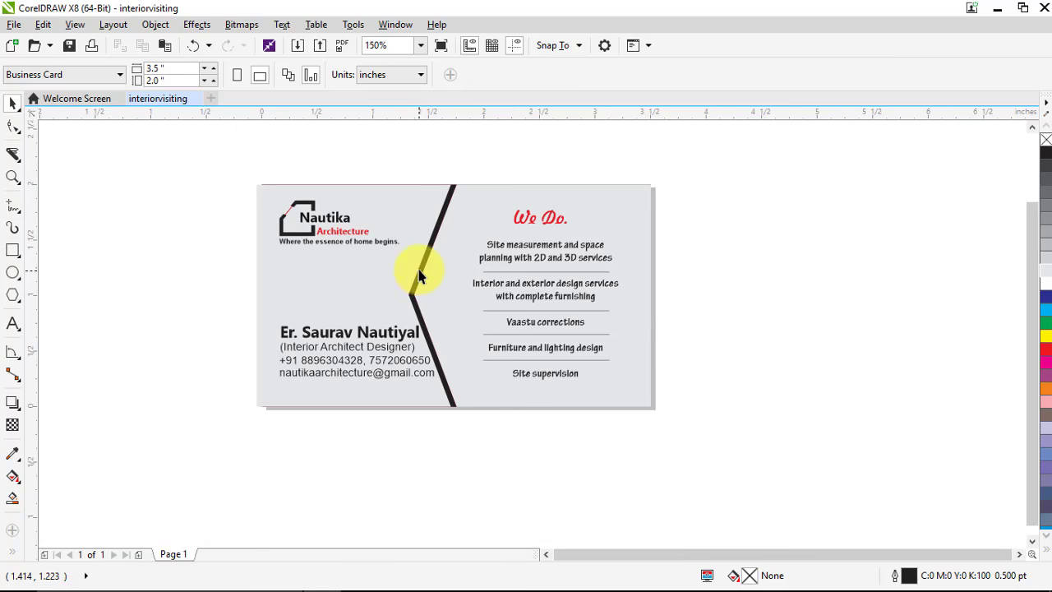
{"action": "scroll", "coordinate": [427, 263], "scroll_direction": "up", "scroll_amount": 1}
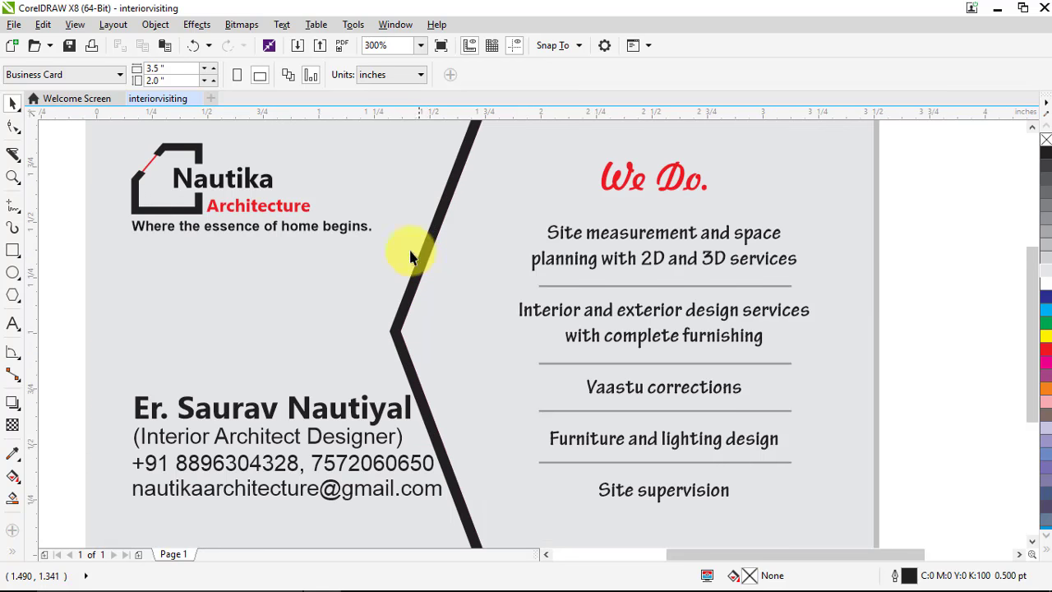
{"action": "left_click", "coordinate": [403, 245]}
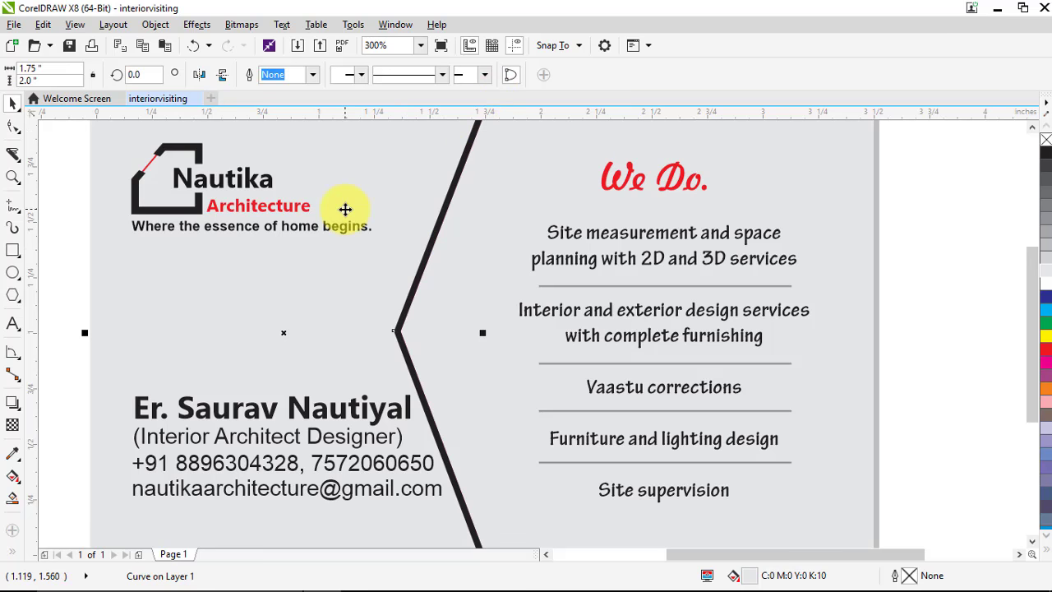
{"action": "scroll", "coordinate": [345, 210], "scroll_direction": "down", "scroll_amount": 1}
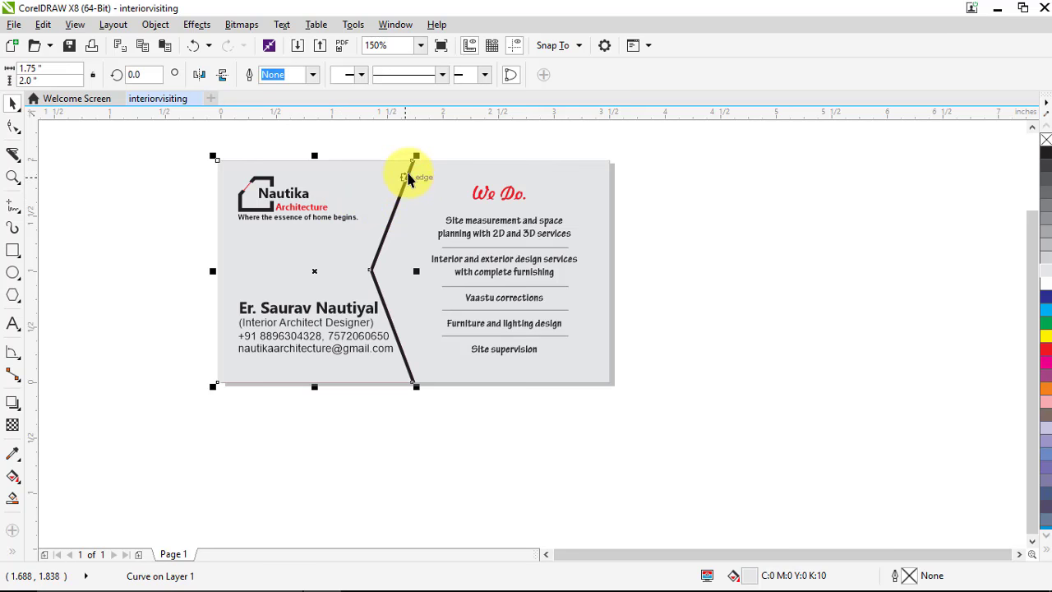
{"action": "scroll", "coordinate": [411, 186], "scroll_direction": "up", "scroll_amount": 2}
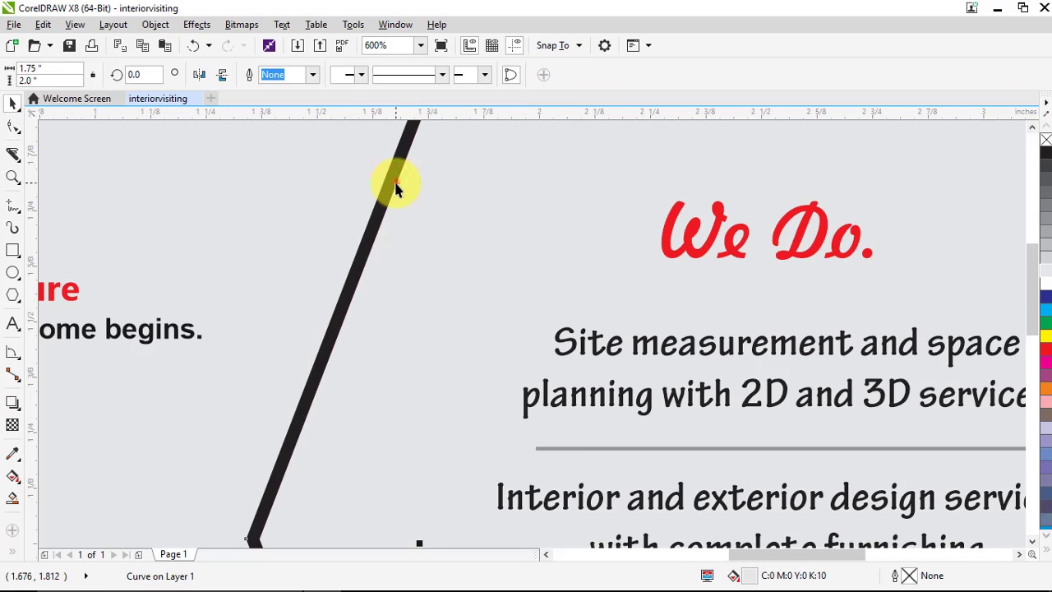
{"action": "left_click", "coordinate": [396, 181], "text": "shift"}
{"action": "left_click", "coordinate": [250, 75]}
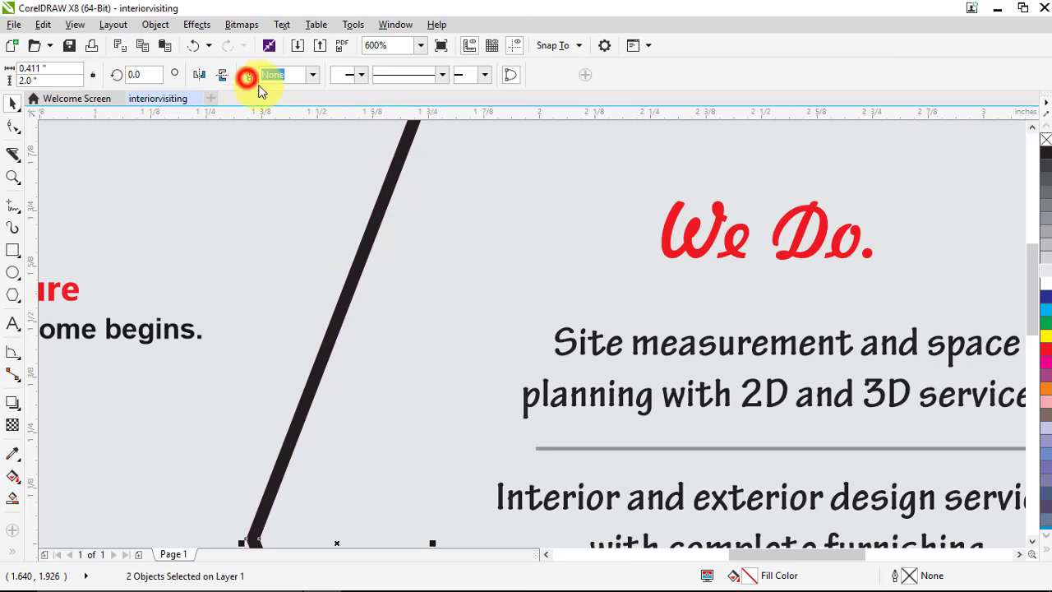
Delete the light grey notched panel, leaving only the thin black strip along the magenta edge.
{"action": "scroll", "coordinate": [337, 244], "scroll_direction": "down", "scroll_amount": 2}
{"action": "left_click", "coordinate": [353, 172]}
{"action": "left_click", "coordinate": [329, 235]}
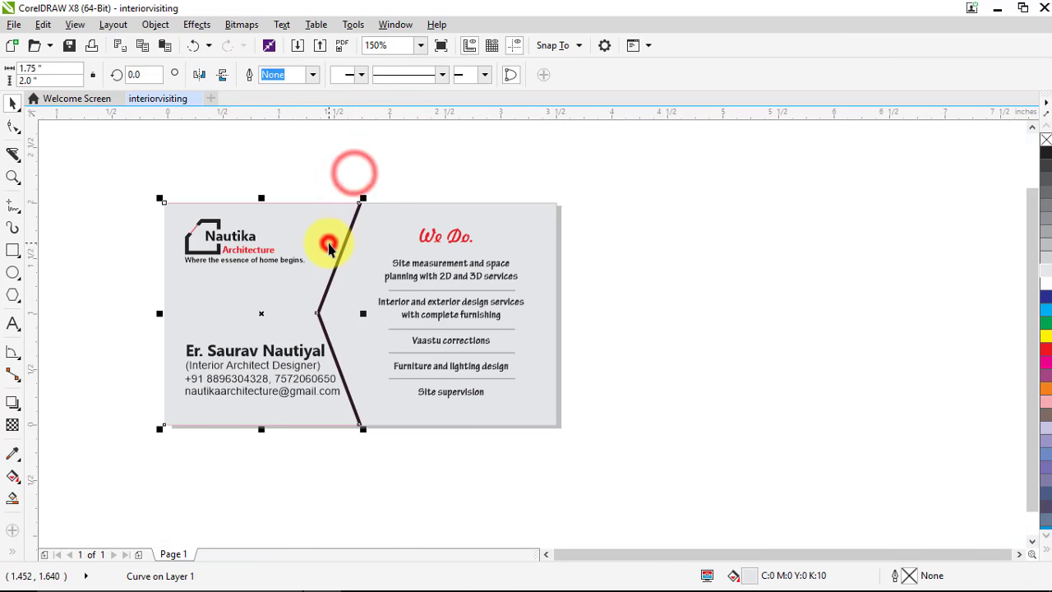
{"action": "key", "text": "Delete"}
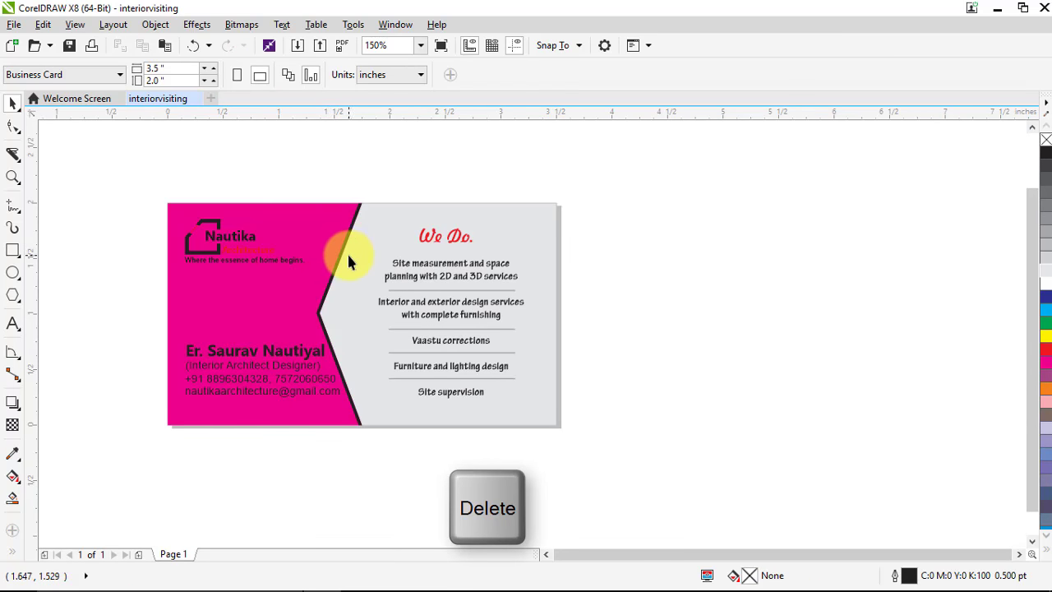
Duplicate the black chevron strip and shift the copy slightly right alongside the original.
{"action": "left_click", "coordinate": [343, 260]}
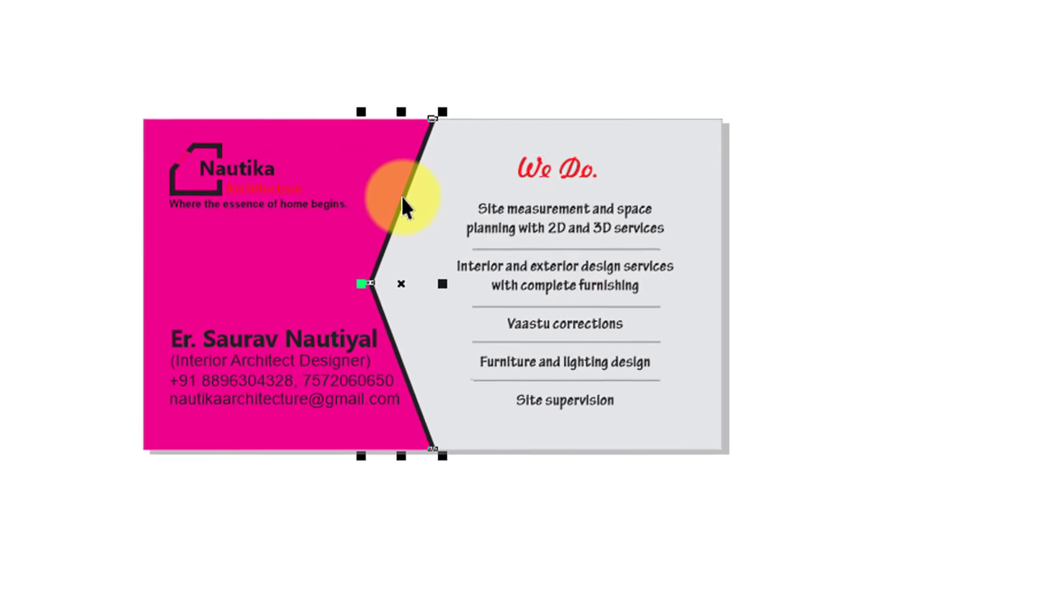
{"action": "key", "text": "plus"}
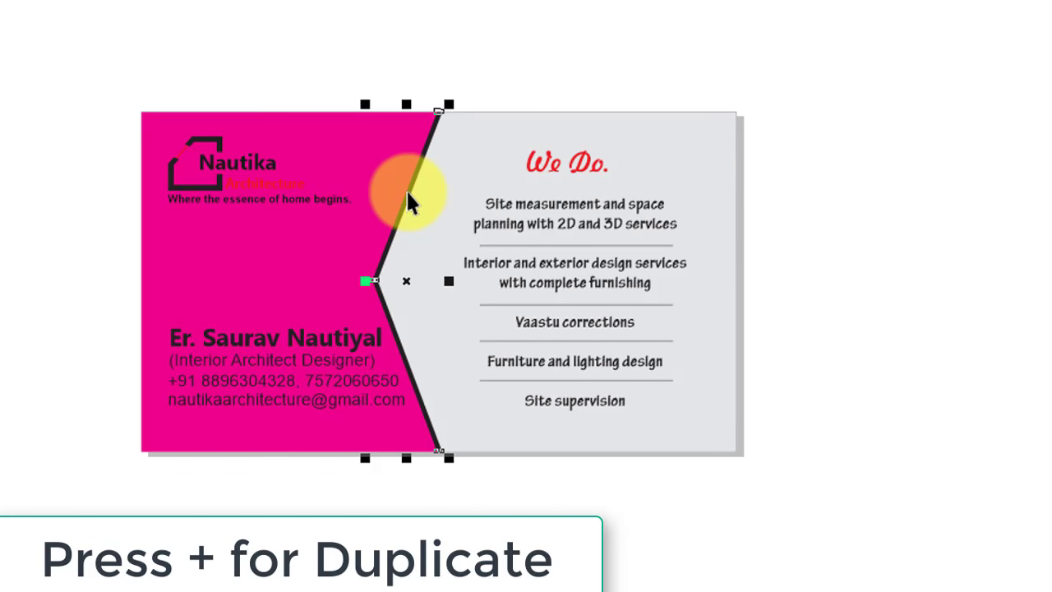
{"action": "key", "text": "Right"}
{"action": "key", "text": "Right"}
{"action": "key", "text": "Right"}
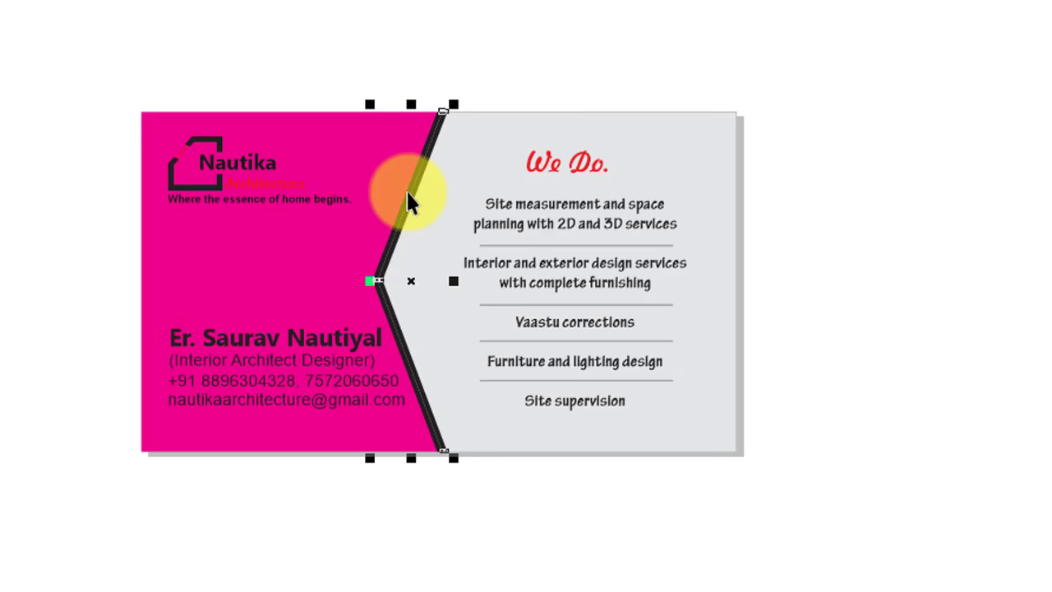
{"action": "left_click", "coordinate": [460, 72]}
Fill the chevron strip next to the magenta panel with white.
{"action": "scroll", "coordinate": [430, 148], "scroll_direction": "up", "scroll_amount": 2}
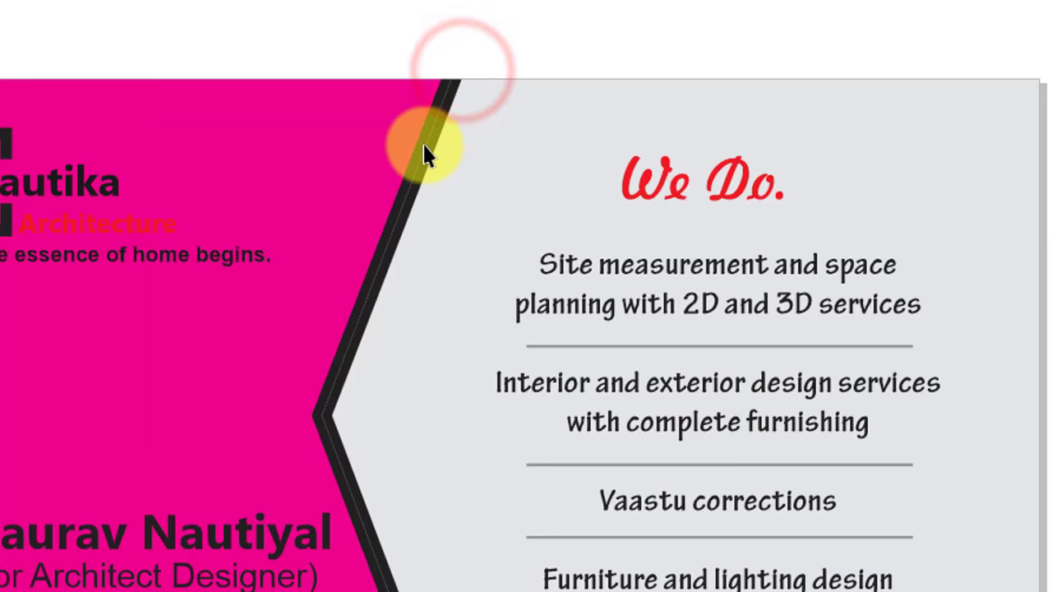
{"action": "left_click", "coordinate": [419, 146]}
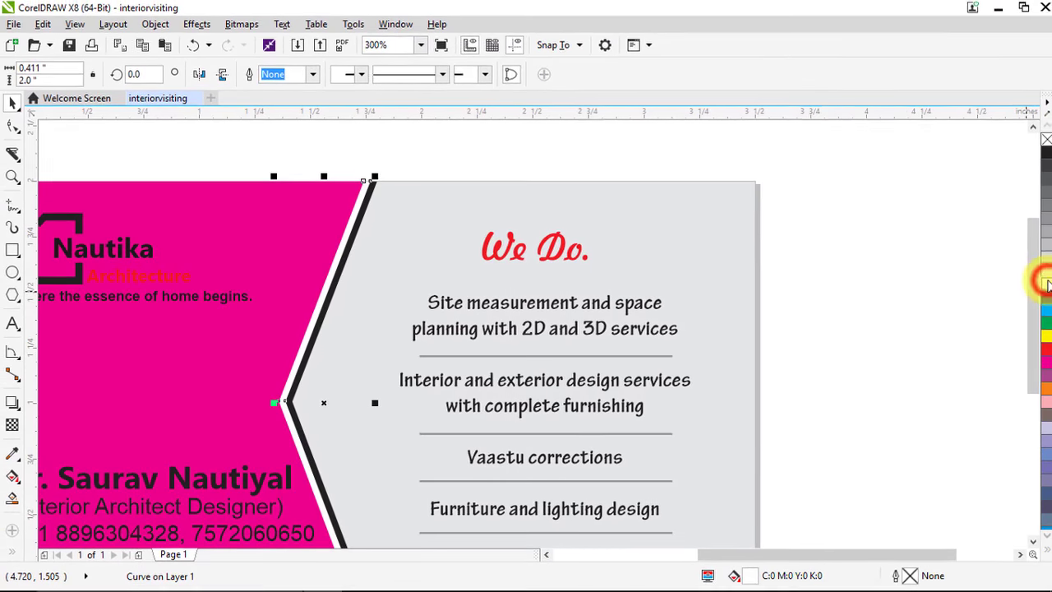
{"action": "right_click", "coordinate": [1041, 275]}
{"action": "left_click", "coordinate": [945, 260]}
{"action": "scroll", "coordinate": [459, 277], "scroll_direction": "down", "scroll_amount": 2}
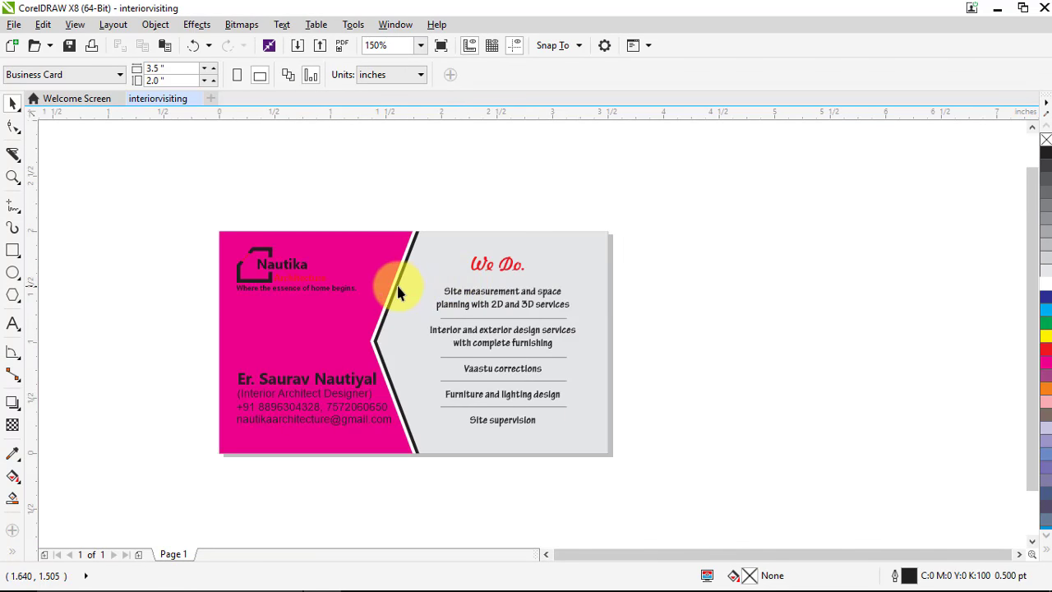
Nudge the black chevron strip slightly left so that the white strip beside it looks thinner.
{"action": "scroll", "coordinate": [378, 343], "scroll_direction": "up", "scroll_amount": 3}
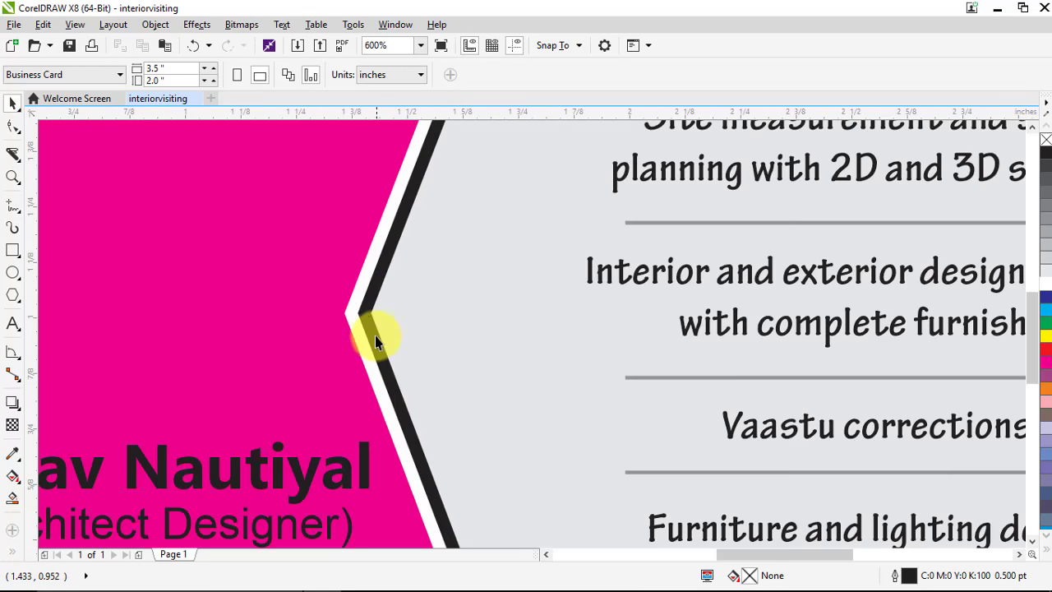
{"action": "left_click", "coordinate": [372, 330]}
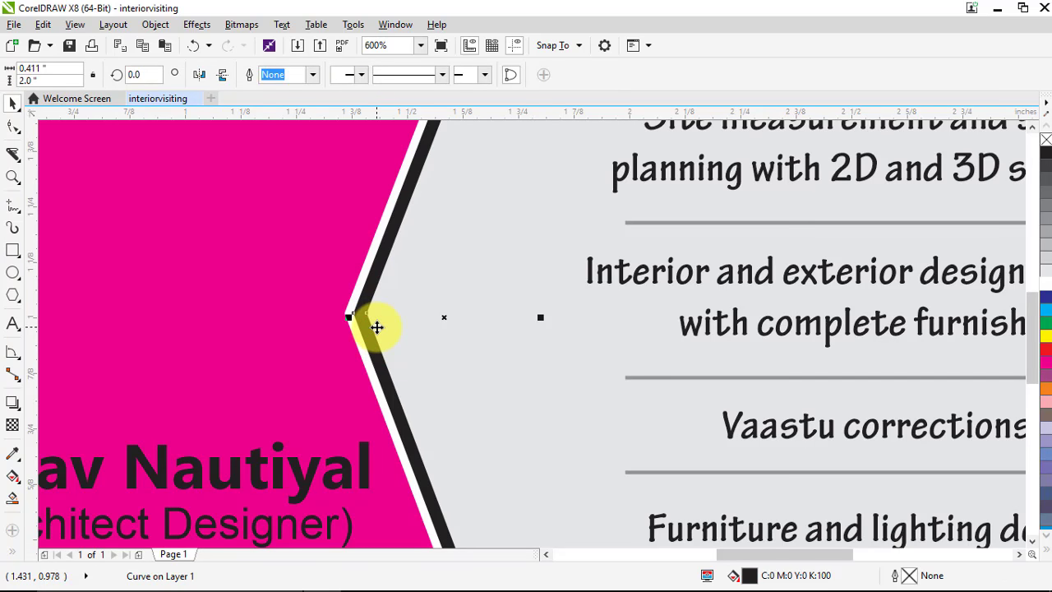
{"action": "scroll", "coordinate": [359, 328], "scroll_direction": "down", "scroll_amount": 4}
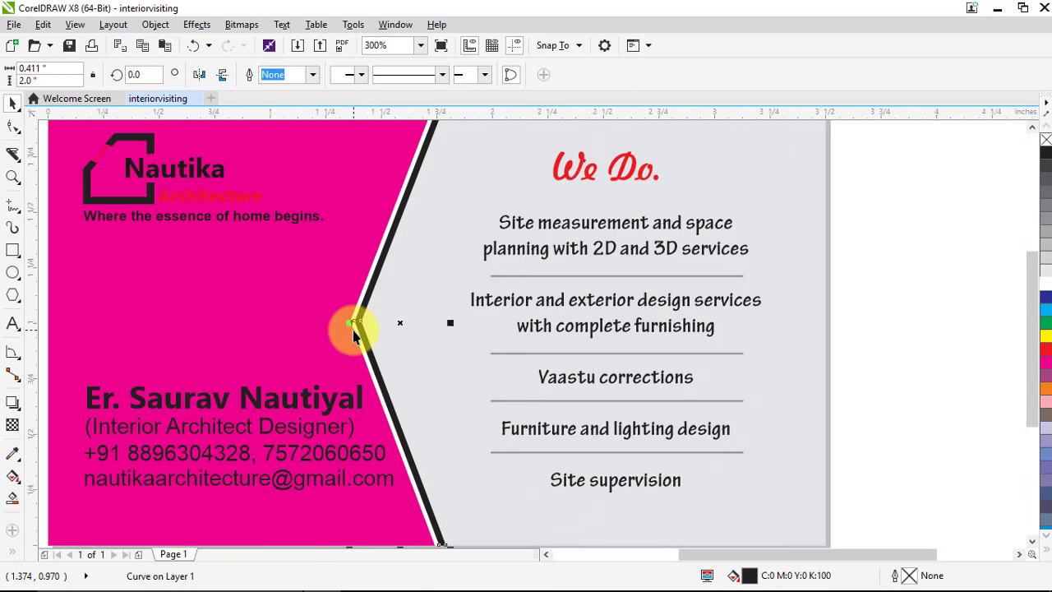
{"action": "left_click", "coordinate": [628, 339]}
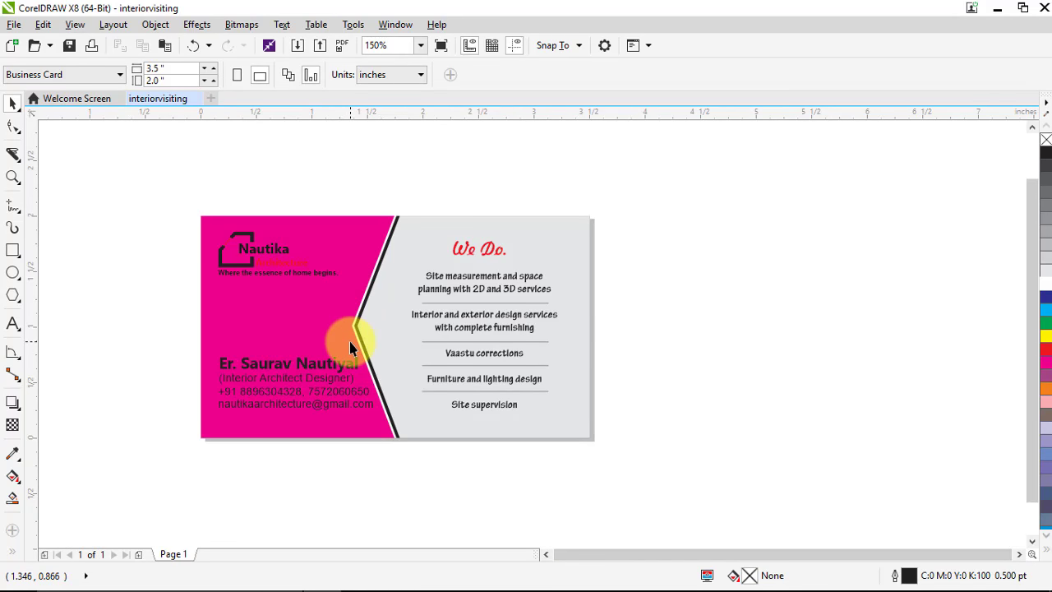
{"action": "scroll", "coordinate": [350, 340], "scroll_direction": "up", "scroll_amount": 2}
{"action": "scroll", "coordinate": [317, 299], "scroll_direction": "down", "scroll_amount": 4}
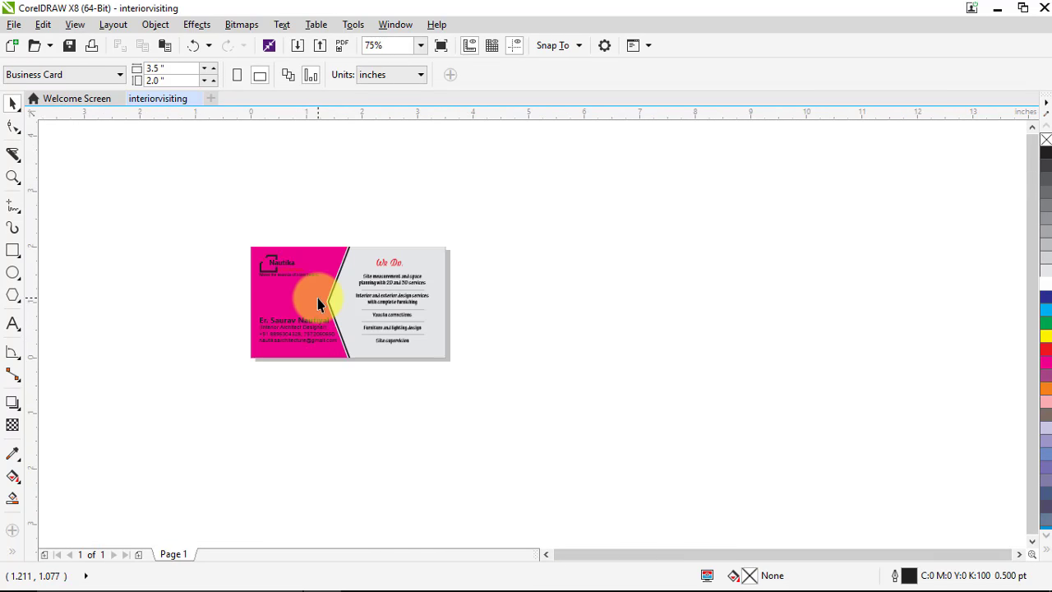
{"action": "scroll", "coordinate": [318, 298], "scroll_direction": "up", "scroll_amount": 2}
{"action": "scroll", "coordinate": [315, 299], "scroll_direction": "up", "scroll_amount": 2}
{"action": "scroll", "coordinate": [315, 299], "scroll_direction": "down", "scroll_amount": 2}
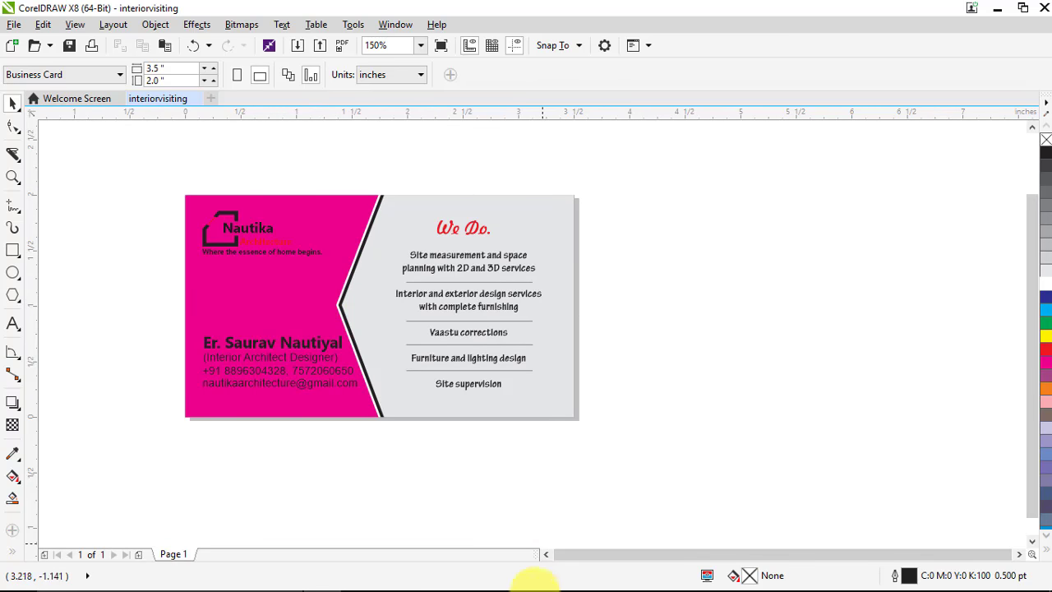
Switch to Chrome, look through the texture background images, and copy the green and blue polygonal texture image.
{"action": "left_click", "coordinate": [397, 576]}
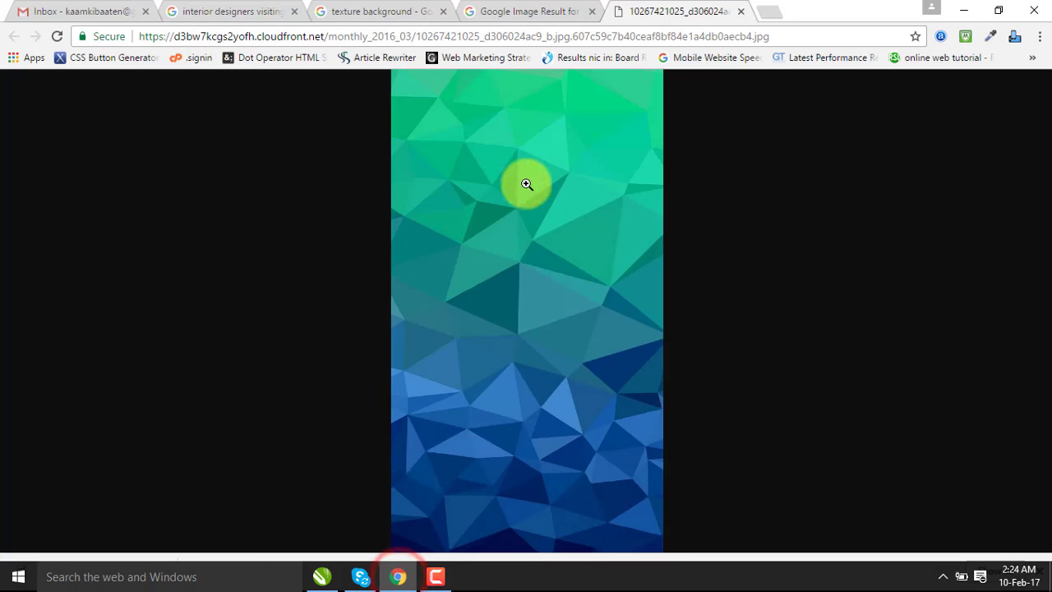
{"action": "left_click", "coordinate": [468, 11]}
{"action": "left_click", "coordinate": [386, 10]}
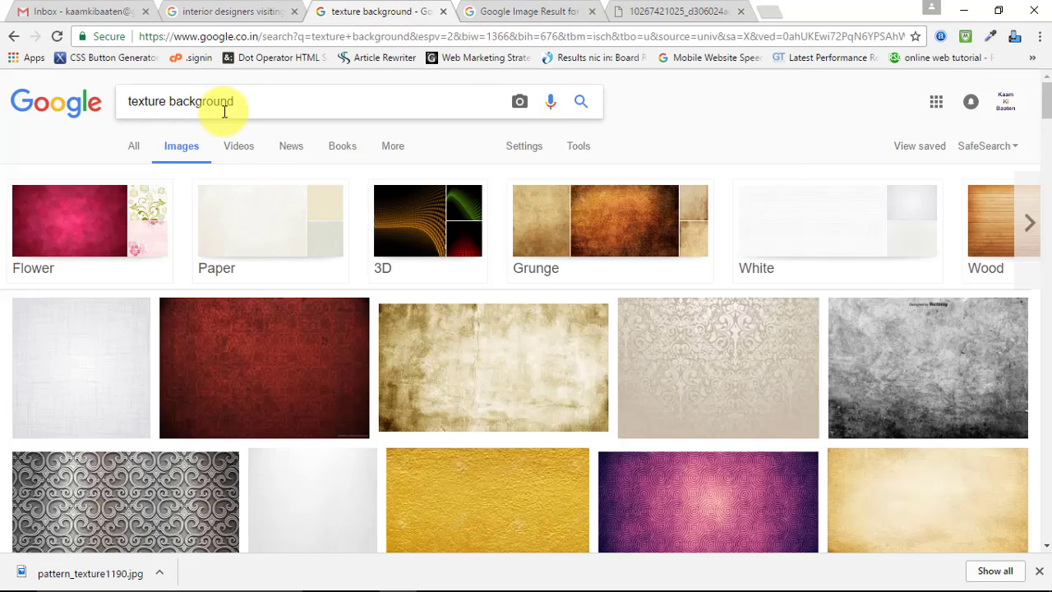
{"action": "left_click", "coordinate": [532, 11]}
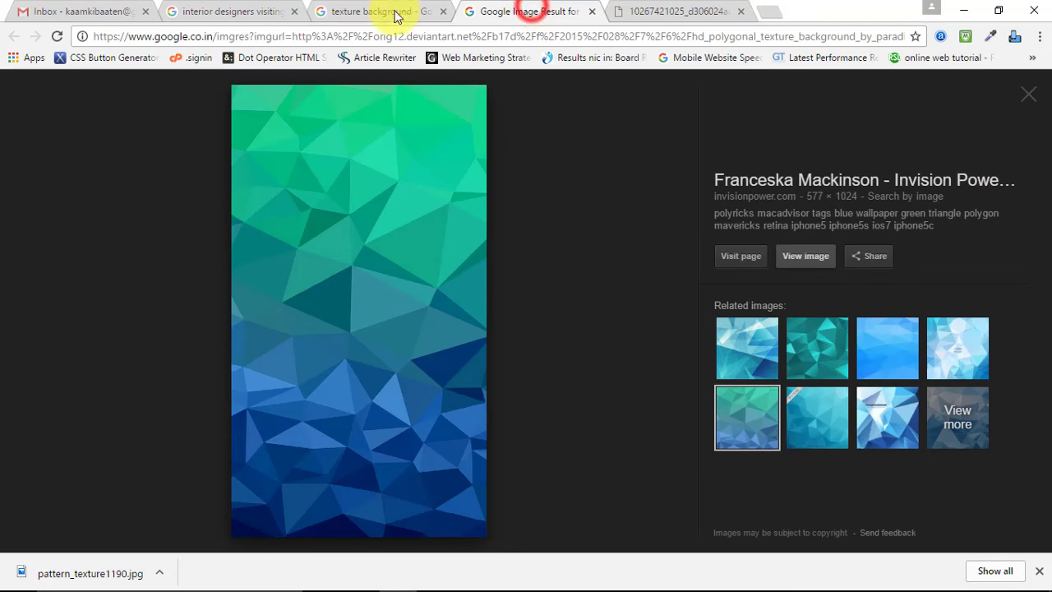
{"action": "left_click", "coordinate": [368, 11]}
{"action": "left_click_drag", "start_coordinate": [1044, 97], "coordinate": [1044, 245]}
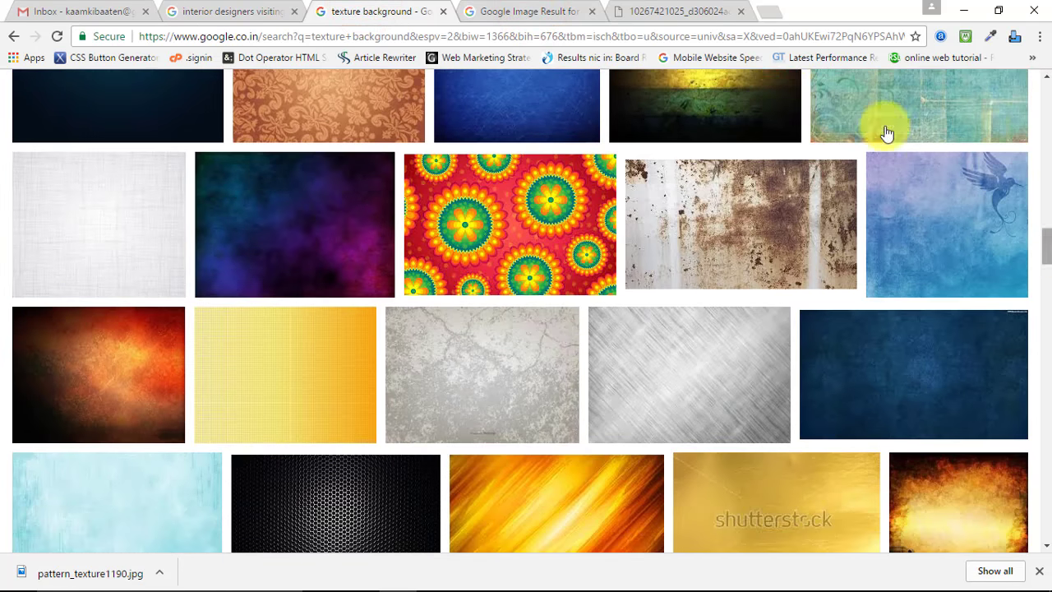
{"action": "left_click", "coordinate": [662, 10]}
{"action": "right_click", "coordinate": [483, 193]}
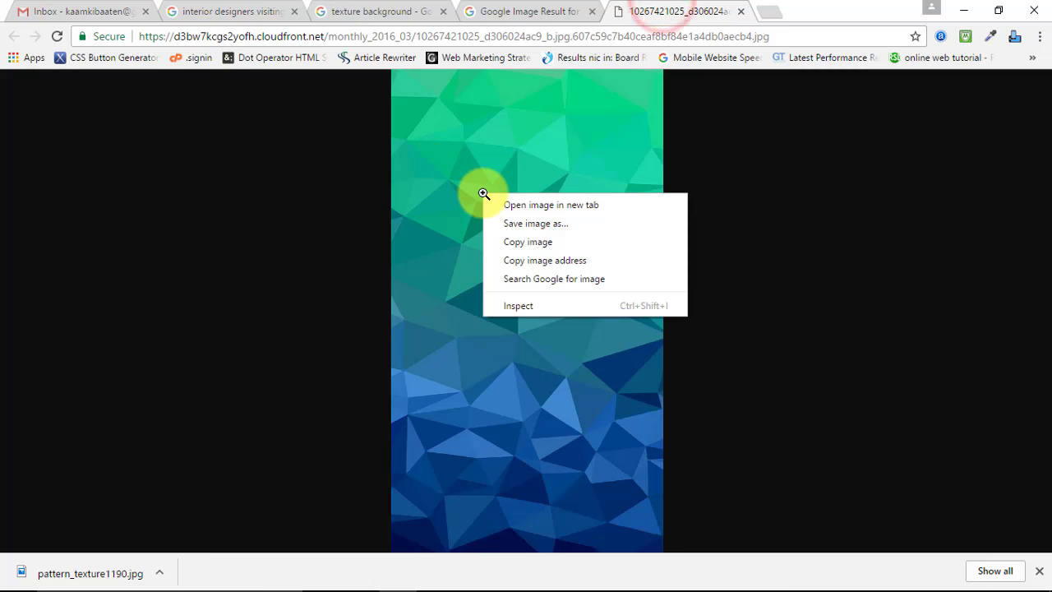
{"action": "left_click", "coordinate": [519, 241]}
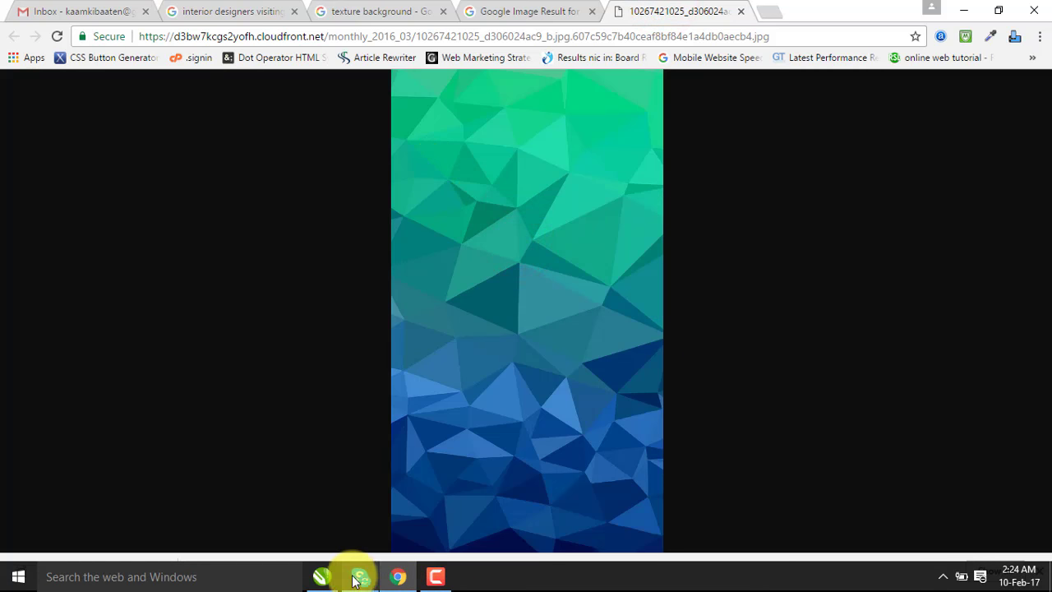
Switch back to CorelDRAW, paste the polygonal texture, shrink it to about 5.05 by 11.18 inches, and move it over the card.
{"action": "left_click", "coordinate": [321, 576]}
{"action": "key", "text": "ctrl+v"}
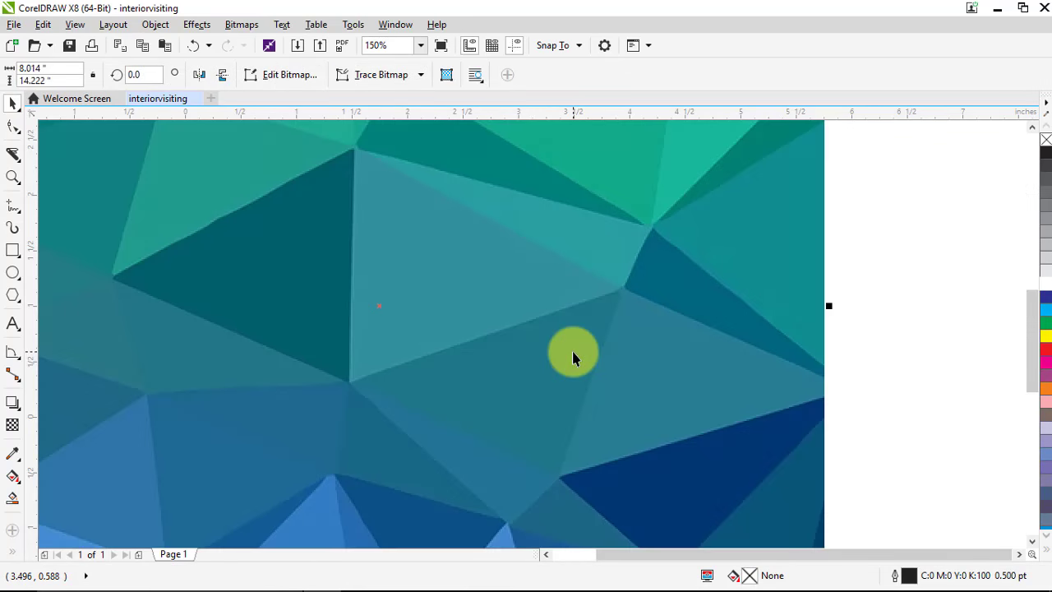
{"action": "left_click_drag", "start_coordinate": [698, 308], "coordinate": [746, 324]}
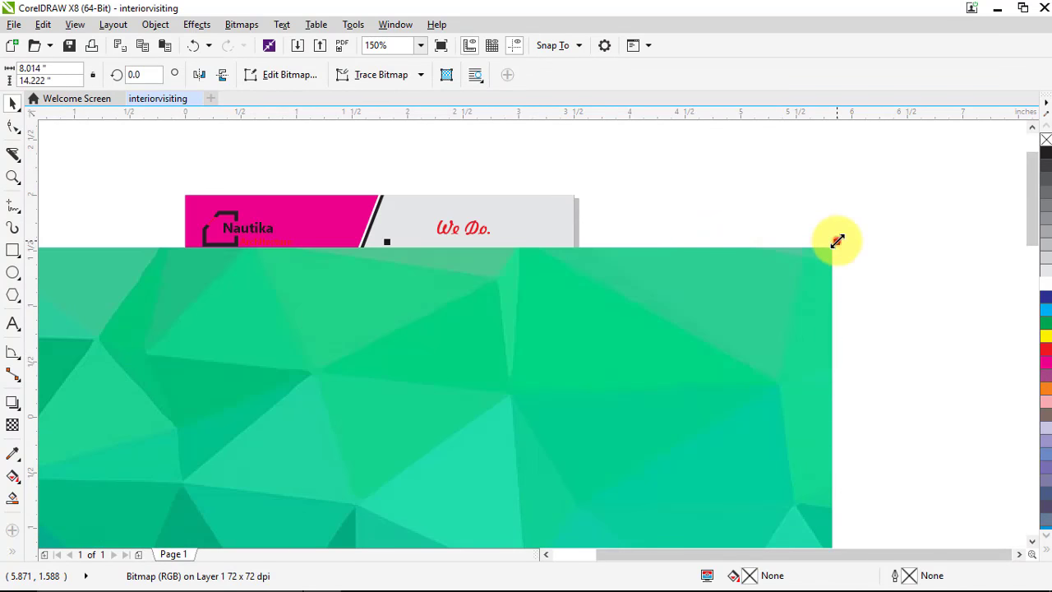
{"action": "left_click_drag", "start_coordinate": [834, 245], "coordinate": [727, 411]}
{"action": "left_click_drag", "start_coordinate": [557, 467], "coordinate": [666, 169]}
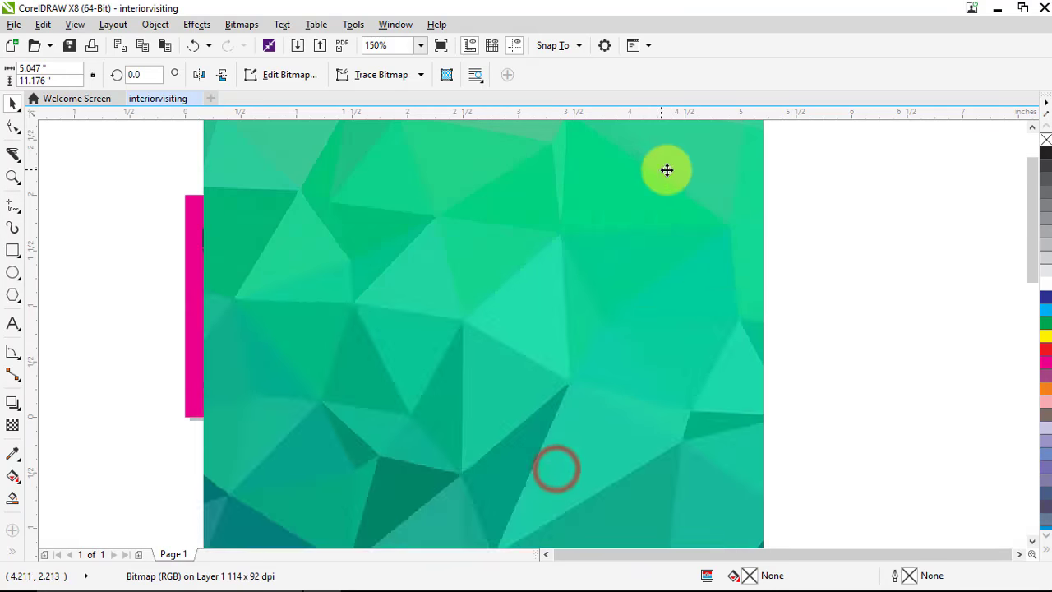
Shrink the polygonal texture to about 2.81 by 6.22 inches and move it back over the card.
{"action": "left_click_drag", "start_coordinate": [668, 208], "coordinate": [629, 335]}
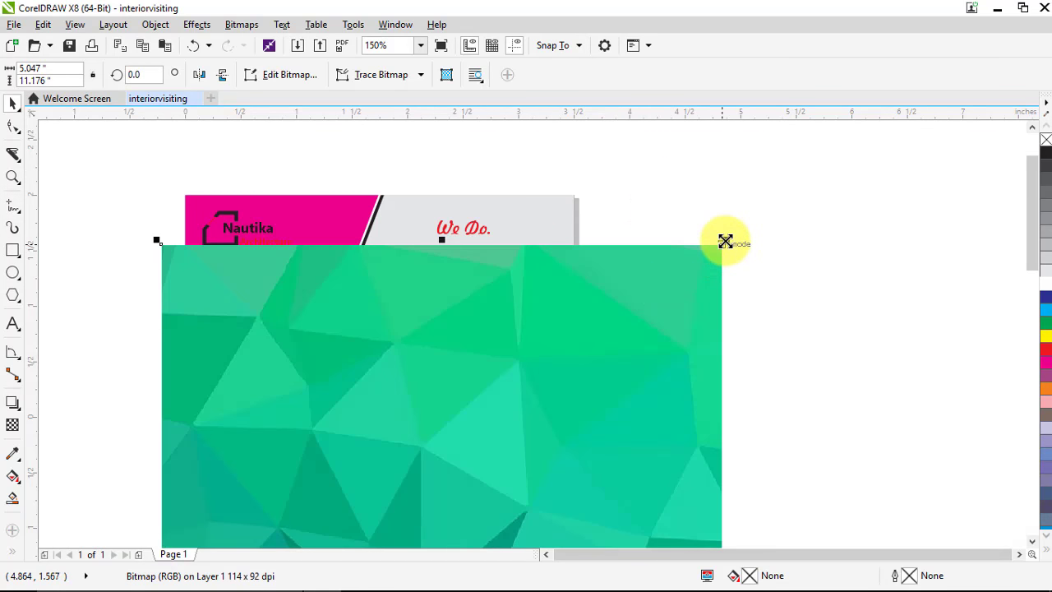
{"action": "left_click_drag", "start_coordinate": [727, 238], "coordinate": [622, 471]}
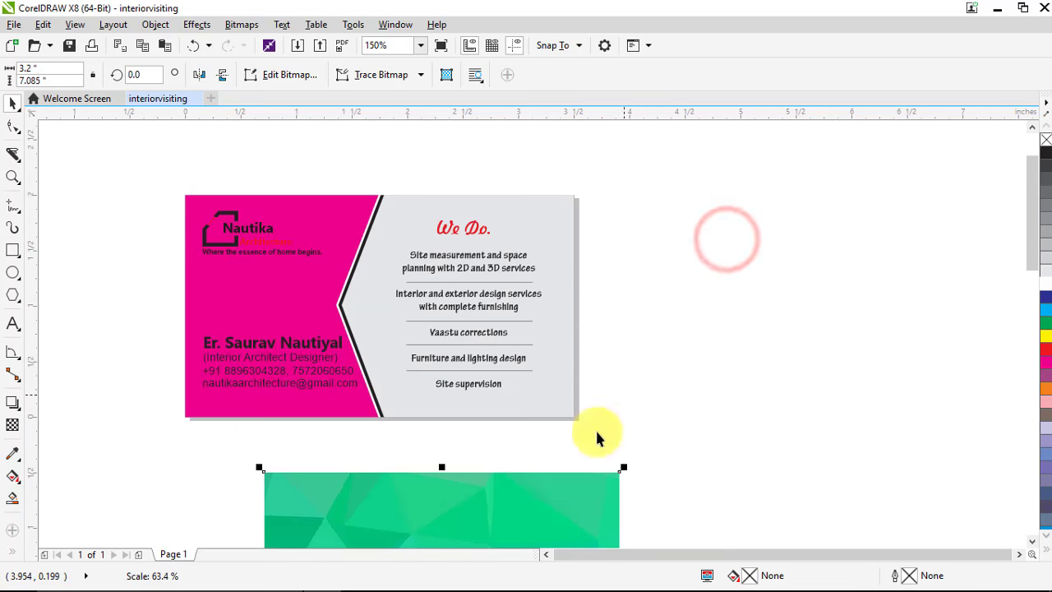
{"action": "left_click_drag", "start_coordinate": [560, 508], "coordinate": [668, 190]}
{"action": "left_click_drag", "start_coordinate": [732, 156], "coordinate": [716, 197]}
Try the polygonal texture at a rotation of 45 degrees.
{"action": "left_click", "coordinate": [140, 74]}
{"action": "type", "text": "45"}
{"action": "key", "text": "Return"}
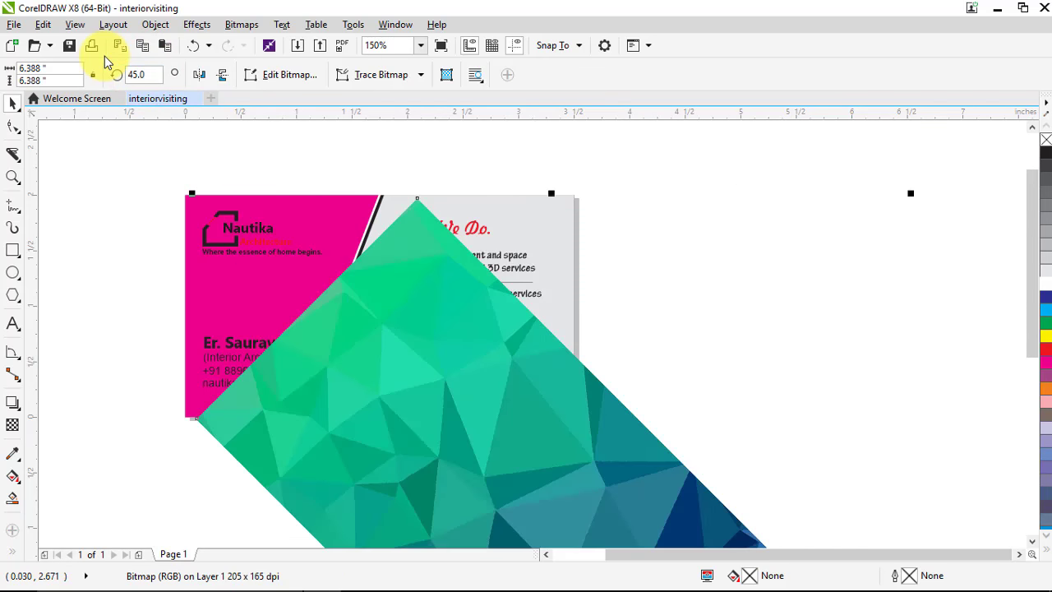
Set the polygonal texture's rotation to 90 degrees and move it up over the lower part of the card.
{"action": "left_click", "coordinate": [153, 76]}
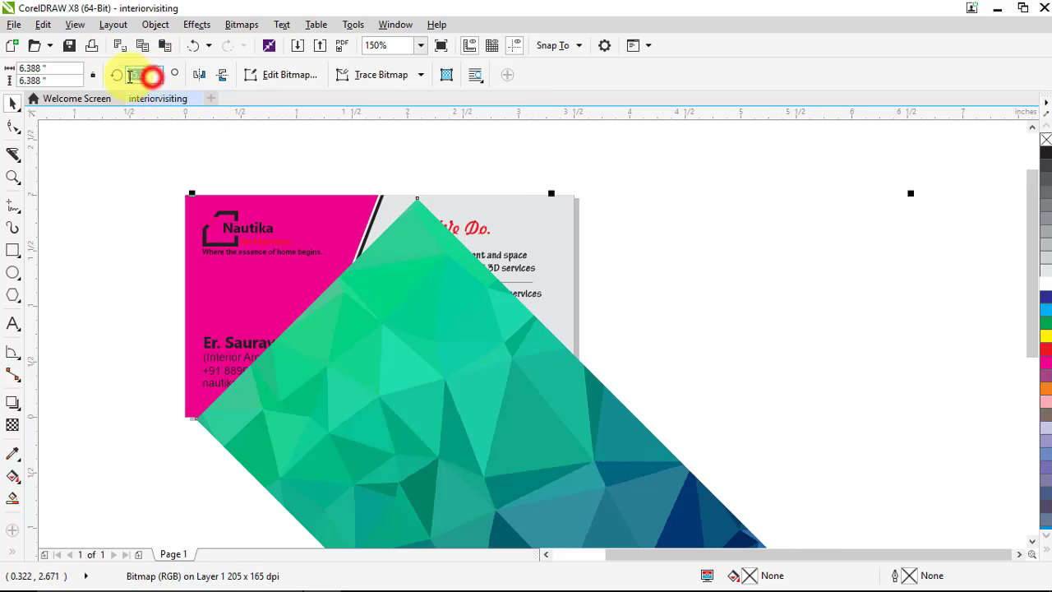
{"action": "type", "text": "90"}
{"action": "key", "text": "Return"}
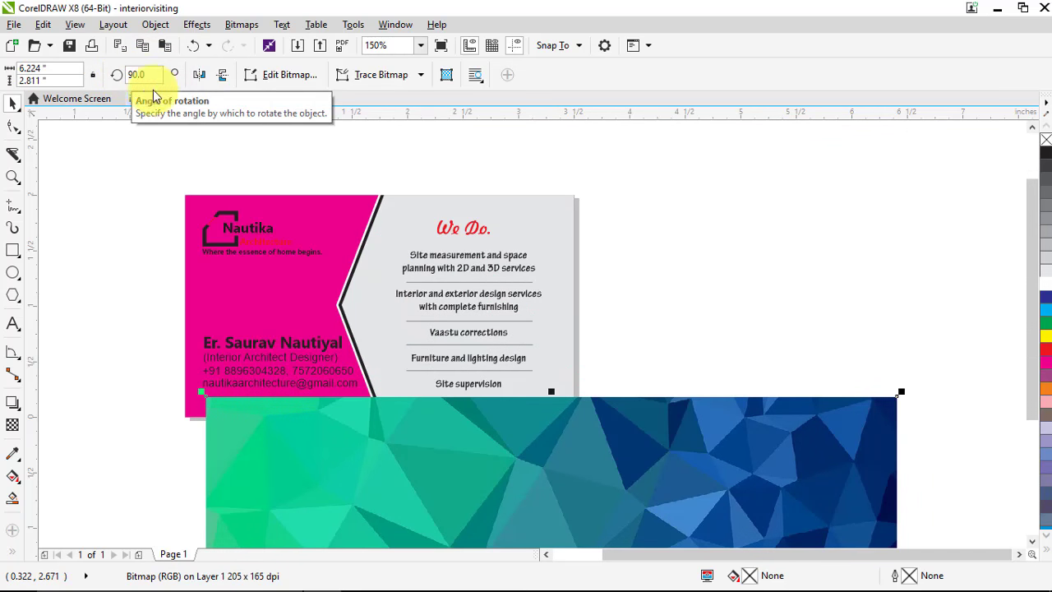
{"action": "left_click_drag", "start_coordinate": [707, 435], "coordinate": [658, 282]}
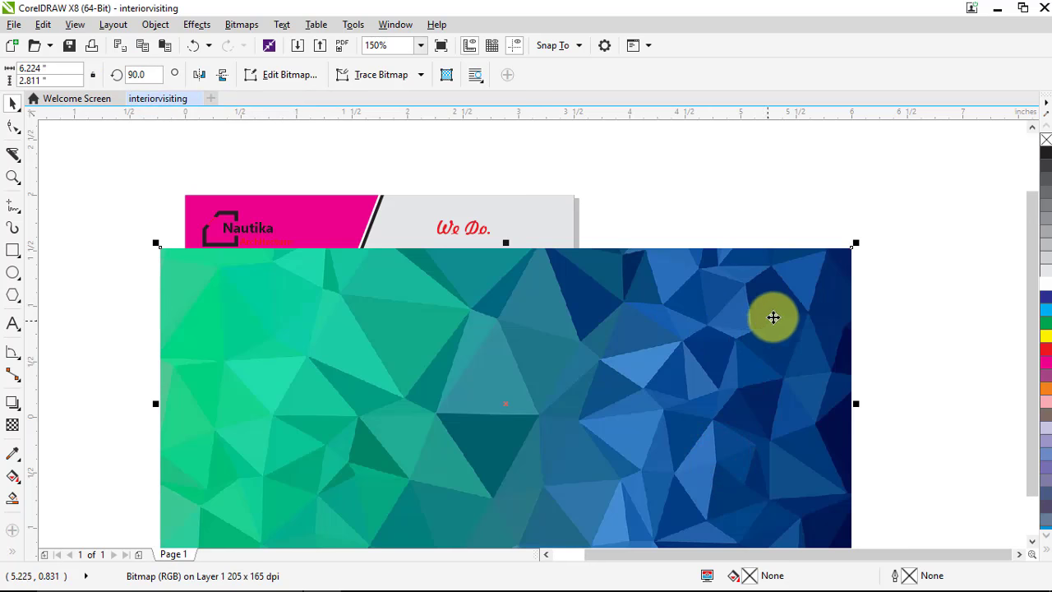
PowerClip the polygonal texture inside the magenta notched panel.
{"action": "right_click", "coordinate": [766, 331]}
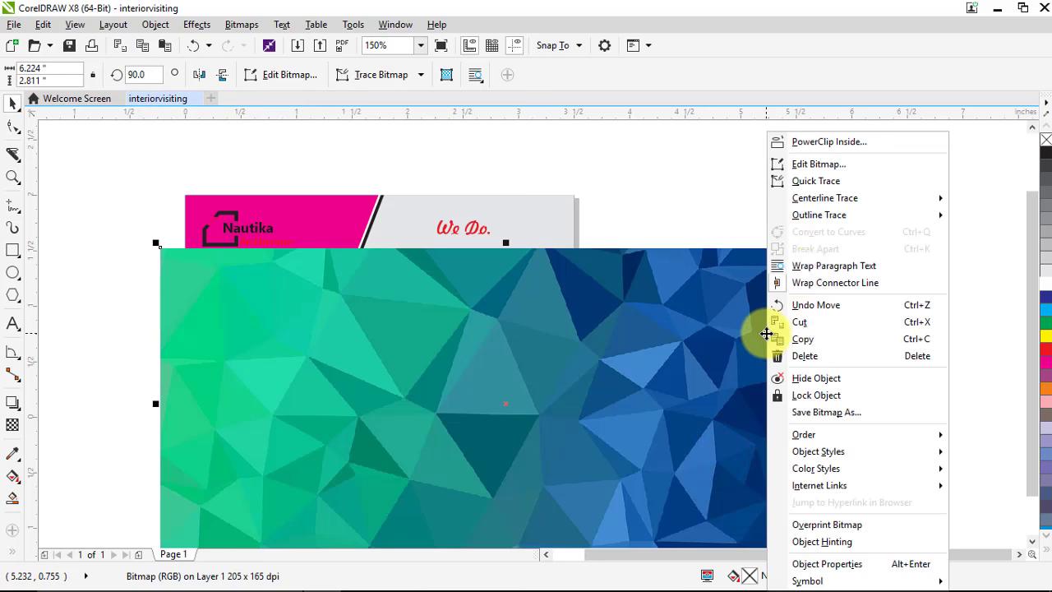
{"action": "left_click", "coordinate": [830, 142]}
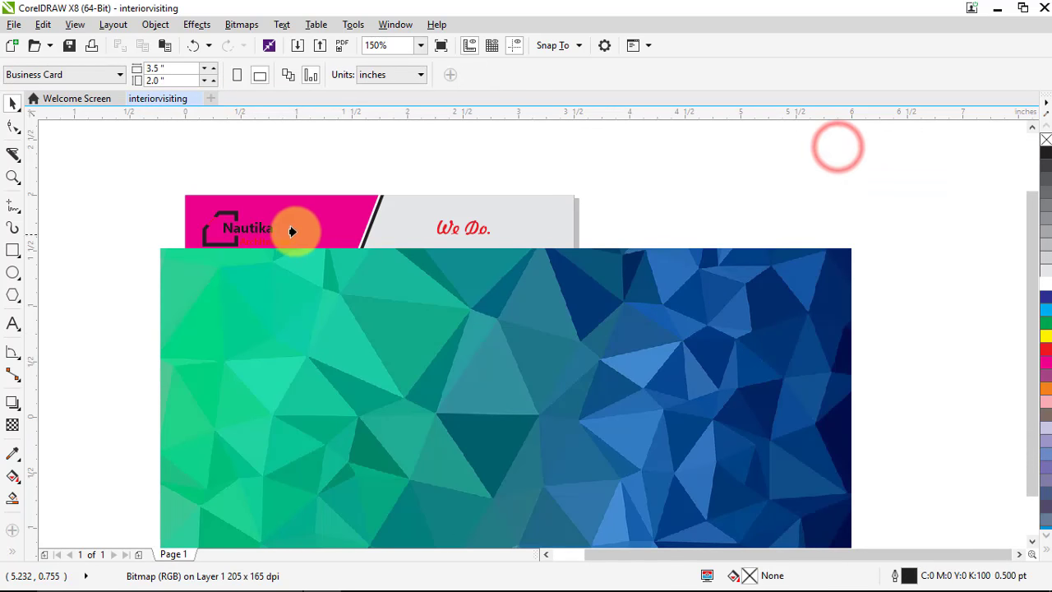
{"action": "left_click", "coordinate": [310, 211]}
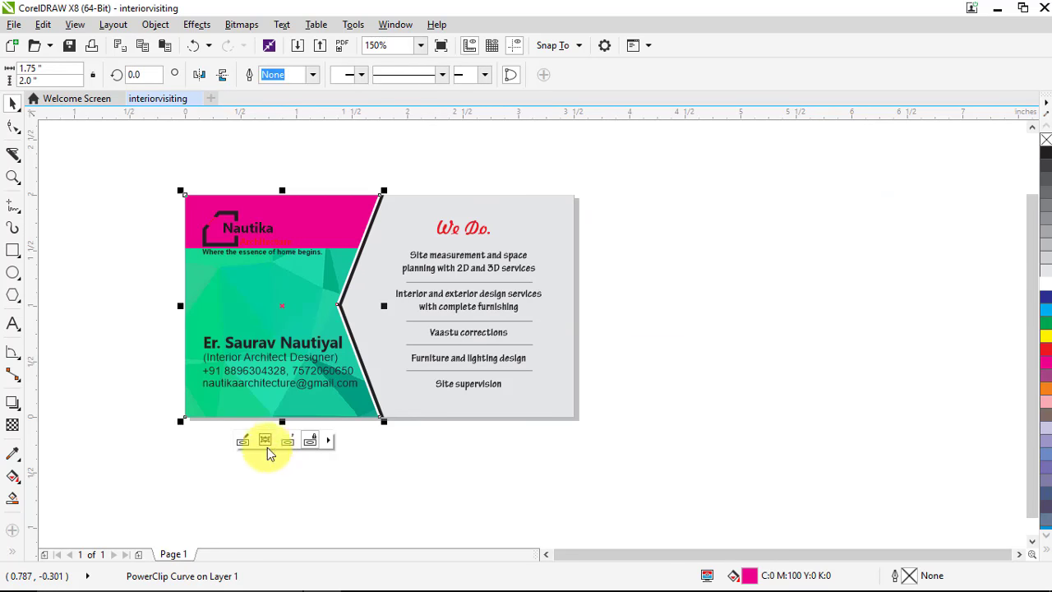
Edit the panel's PowerClip contents, shrinking the texture to about 4.57 by 2.07 inches and positioning it to cover the whole panel outline.
{"action": "left_click", "coordinate": [245, 441]}
{"action": "left_click", "coordinate": [484, 371]}
{"action": "left_click_drag", "start_coordinate": [550, 398], "coordinate": [530, 337]}
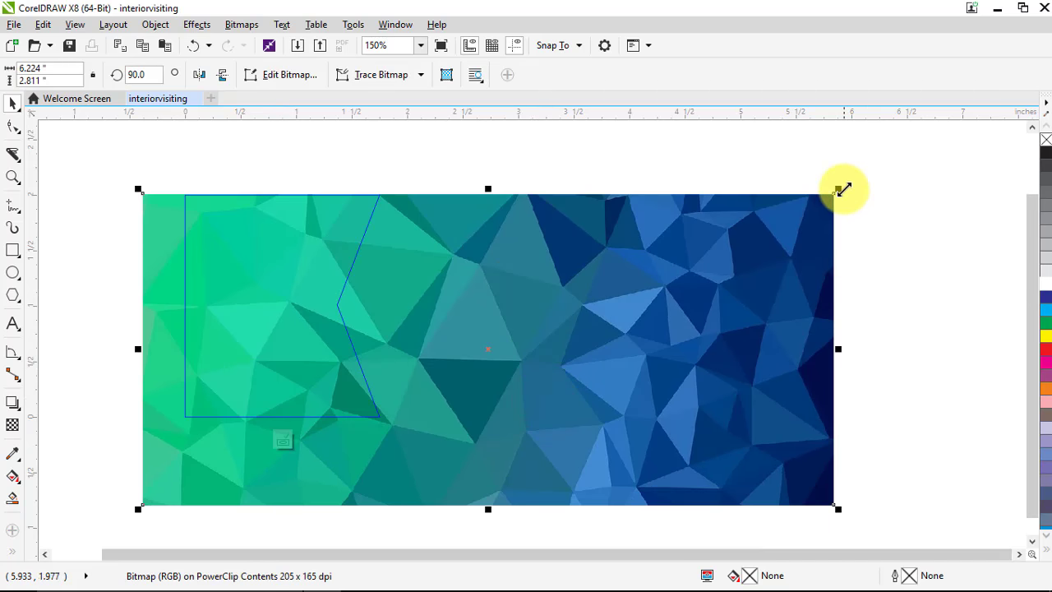
{"action": "left_click_drag", "start_coordinate": [831, 192], "coordinate": [649, 277]}
{"action": "left_click_drag", "start_coordinate": [592, 370], "coordinate": [589, 298]}
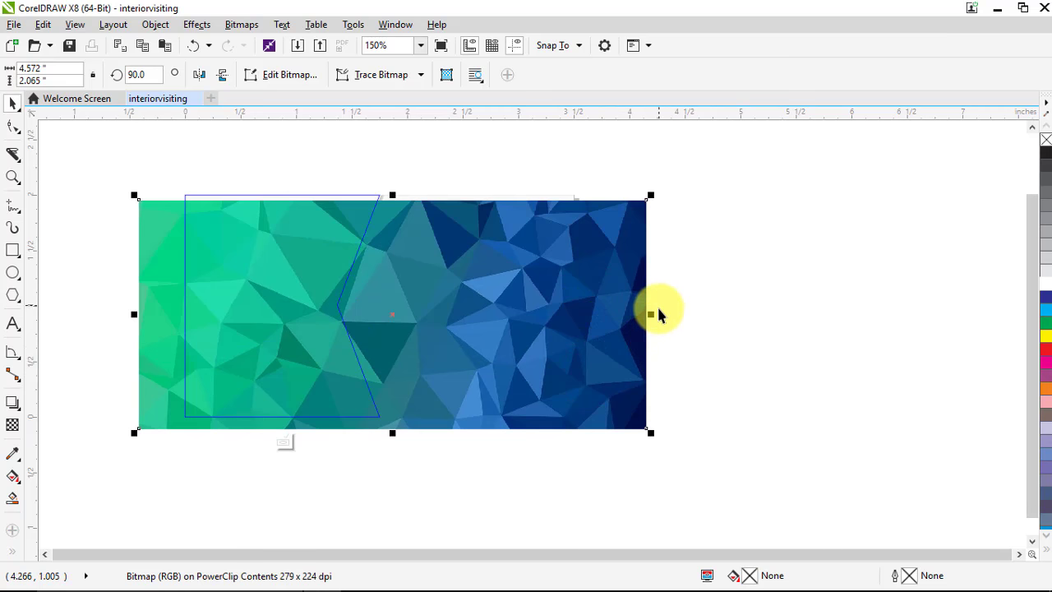
Flip the texture horizontally at about 4.33 inches wide, shift it so its middle covers the panel, and finish editing the PowerClip.
{"action": "left_click_drag", "start_coordinate": [647, 314], "coordinate": [153, 303]}
{"action": "left_click_drag", "start_coordinate": [542, 325], "coordinate": [460, 329]}
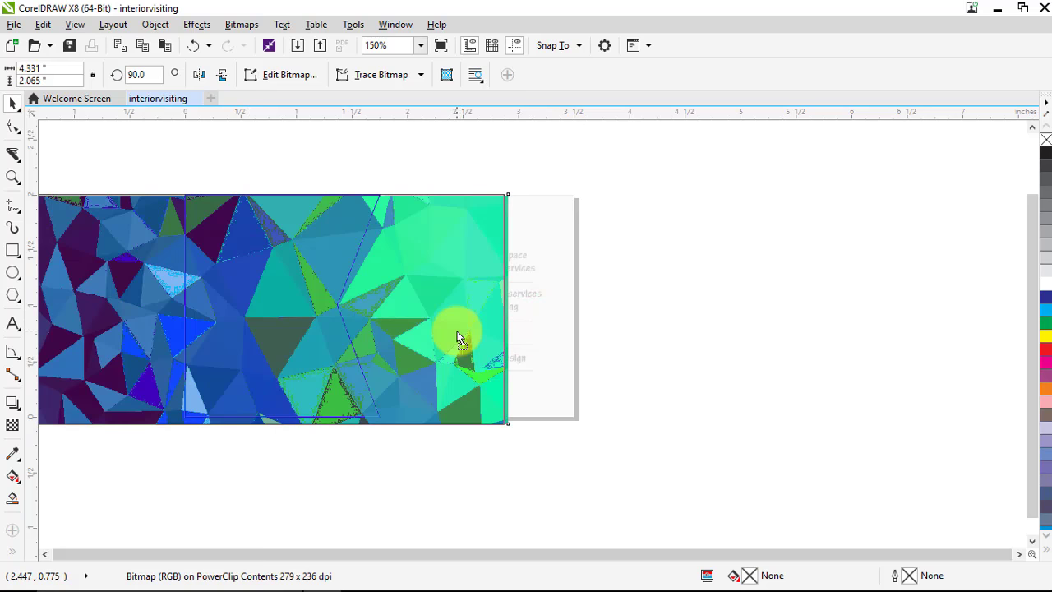
{"action": "left_click", "coordinate": [283, 443]}
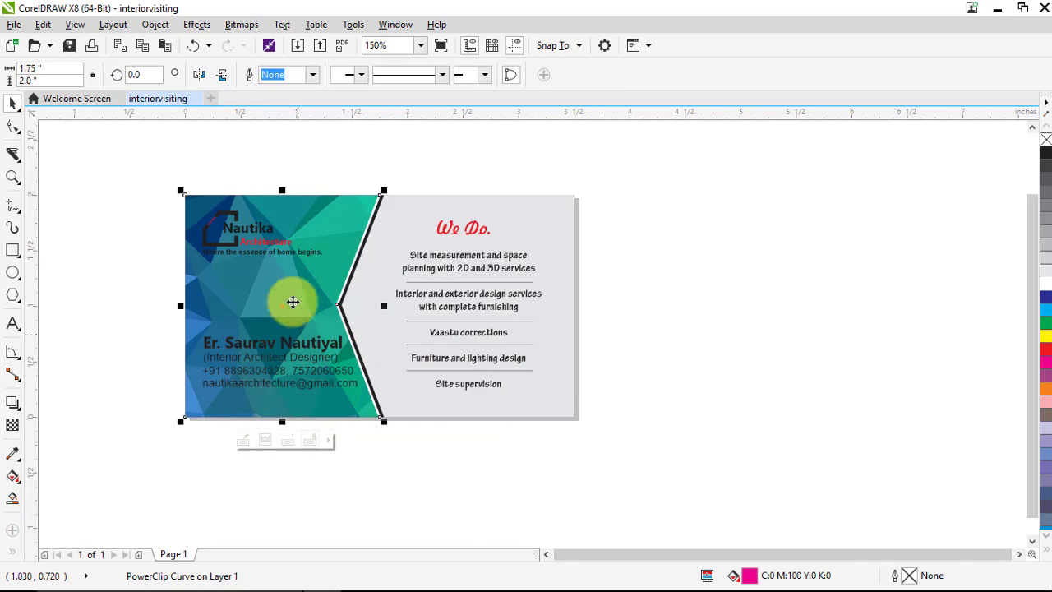
Reopen the panel's PowerClip contents and move the texture about half an inch left so that more green fills the panel.
{"action": "left_click", "coordinate": [315, 156]}
{"action": "scroll", "coordinate": [264, 322], "scroll_direction": "up", "scroll_amount": 2}
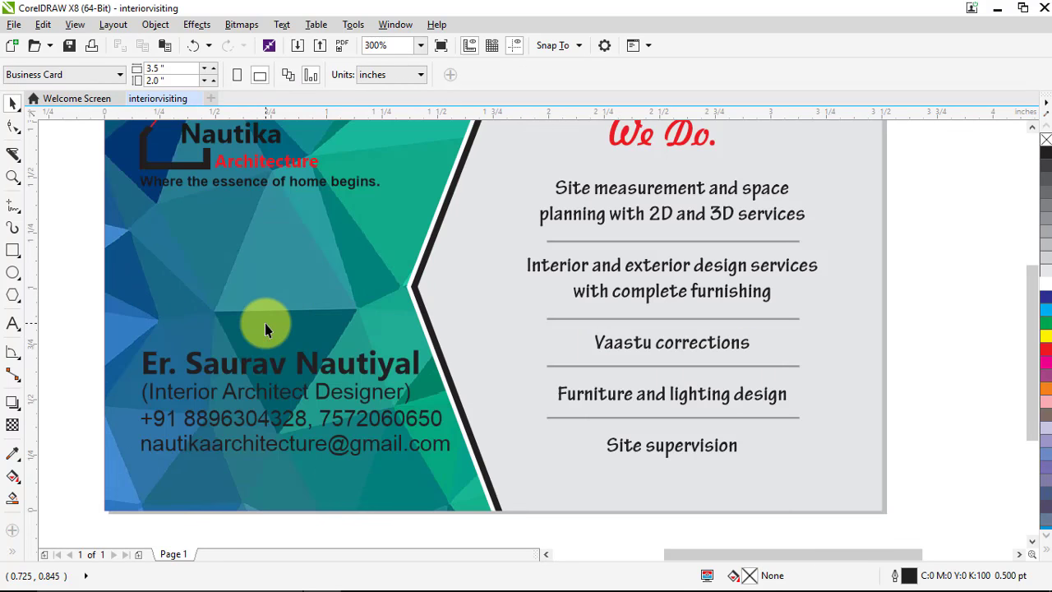
{"action": "scroll", "coordinate": [265, 323], "scroll_direction": "down", "scroll_amount": 2}
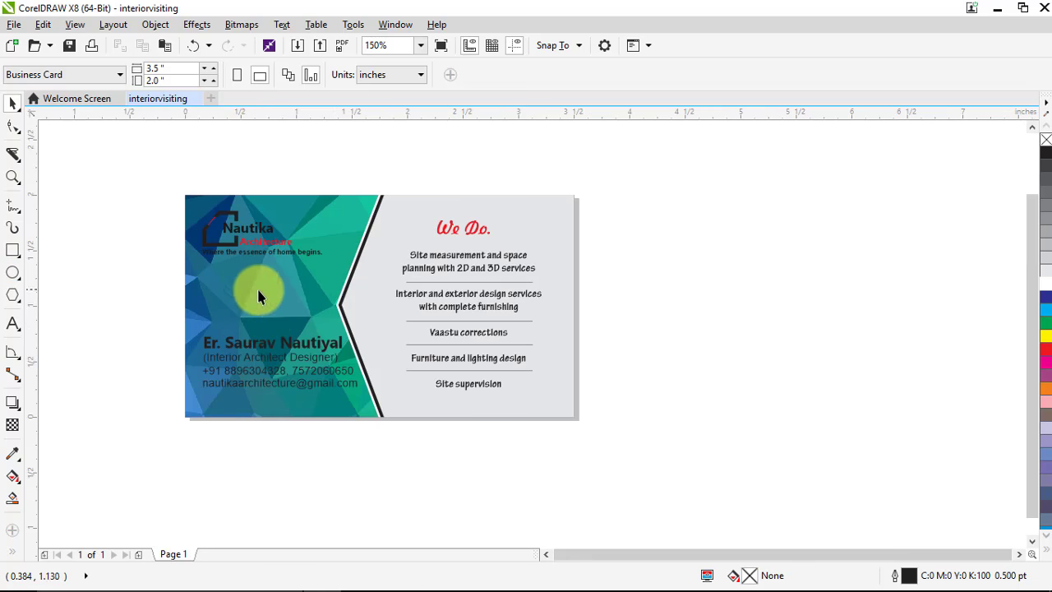
{"action": "left_click", "coordinate": [278, 301]}
{"action": "left_click", "coordinate": [247, 437]}
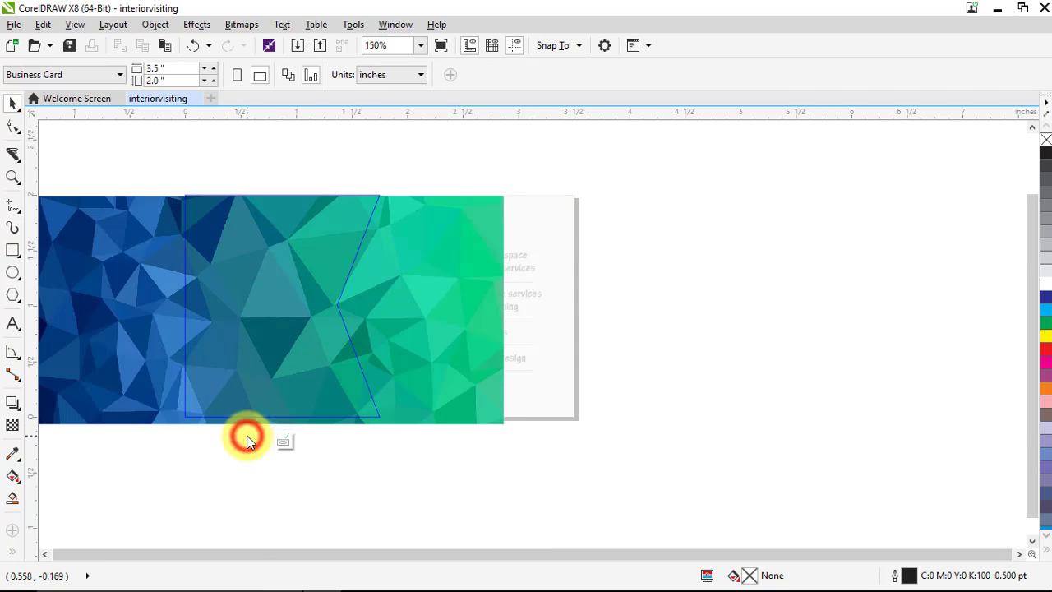
{"action": "left_click", "coordinate": [375, 298]}
{"action": "mouse_move", "coordinate": [433, 308]}
{"action": "left_mouse_down"}
{"action": "mouse_move", "coordinate": [393, 319]}
{"action": "mouse_move", "coordinate": [379, 310]}
{"action": "left_mouse_up"}
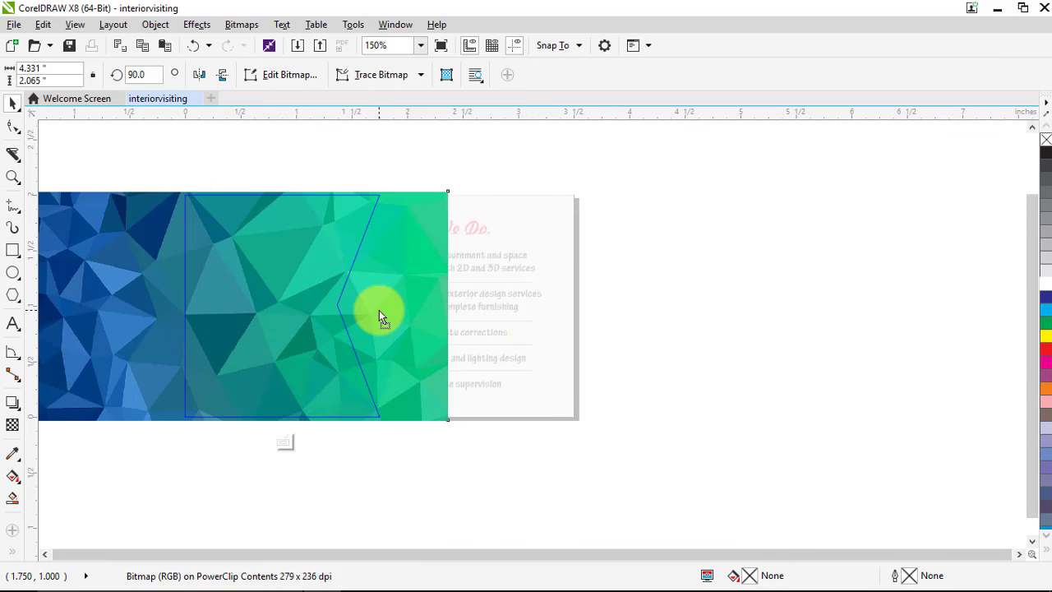
{"action": "left_click", "coordinate": [291, 449]}
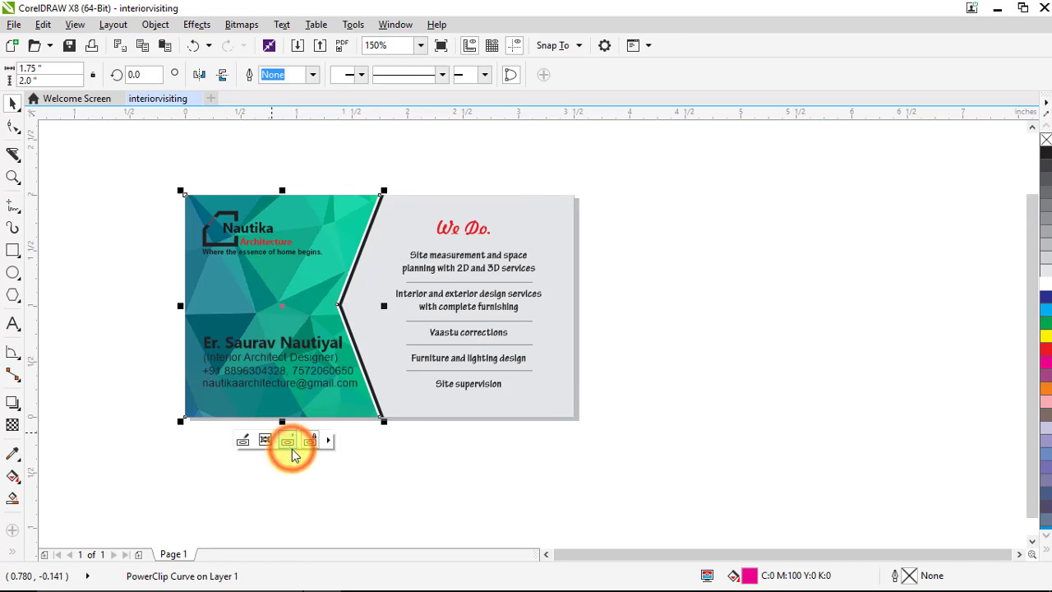
{"action": "left_click", "coordinate": [393, 472]}
Recolor the black chevron strip to 80% black after comparing neighbouring dark grey shades.
{"action": "scroll", "coordinate": [270, 312], "scroll_direction": "down", "scroll_amount": 2}
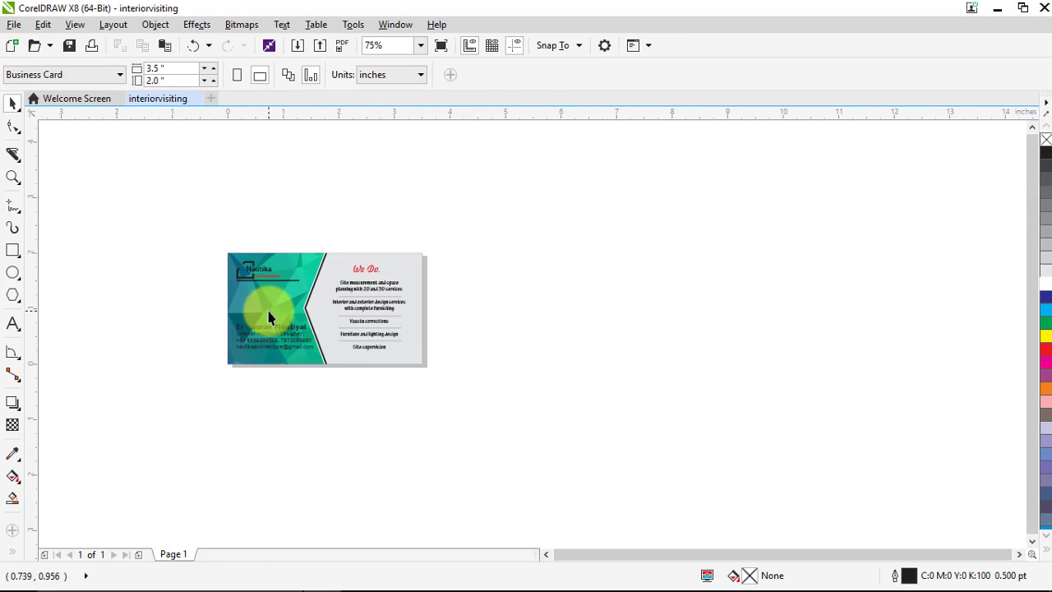
{"action": "scroll", "coordinate": [232, 315], "scroll_direction": "up", "scroll_amount": 2}
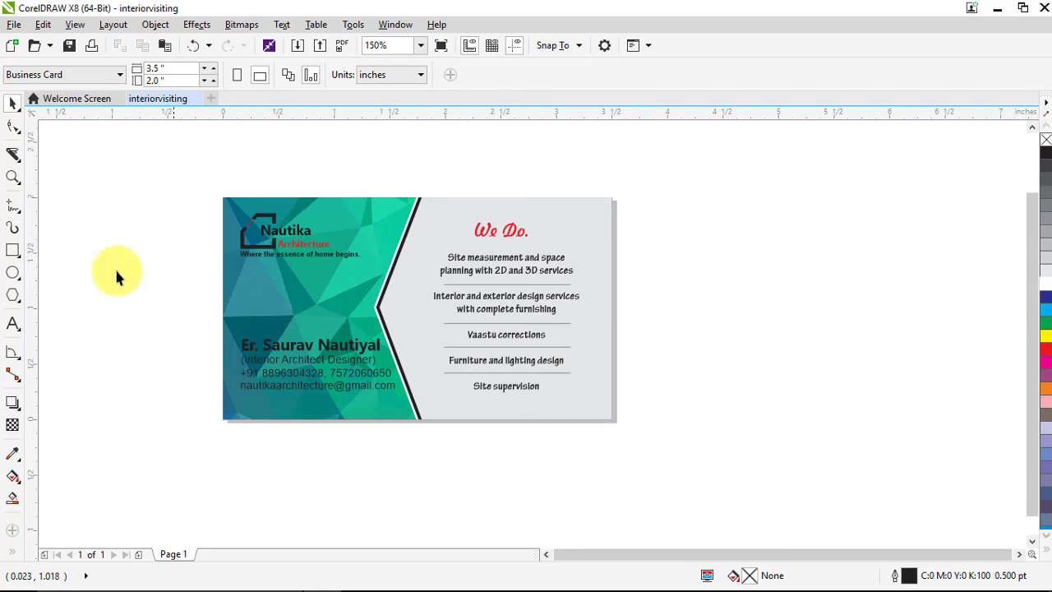
{"action": "left_click", "coordinate": [14, 182]}
{"action": "left_click_drag", "start_coordinate": [216, 190], "coordinate": [645, 437]}
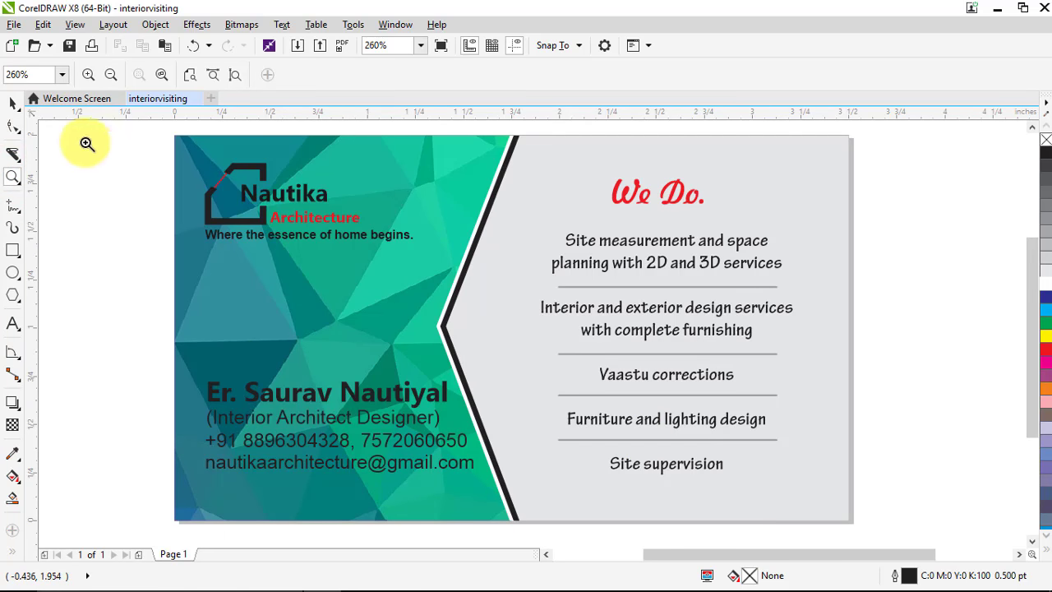
{"action": "left_click", "coordinate": [14, 107]}
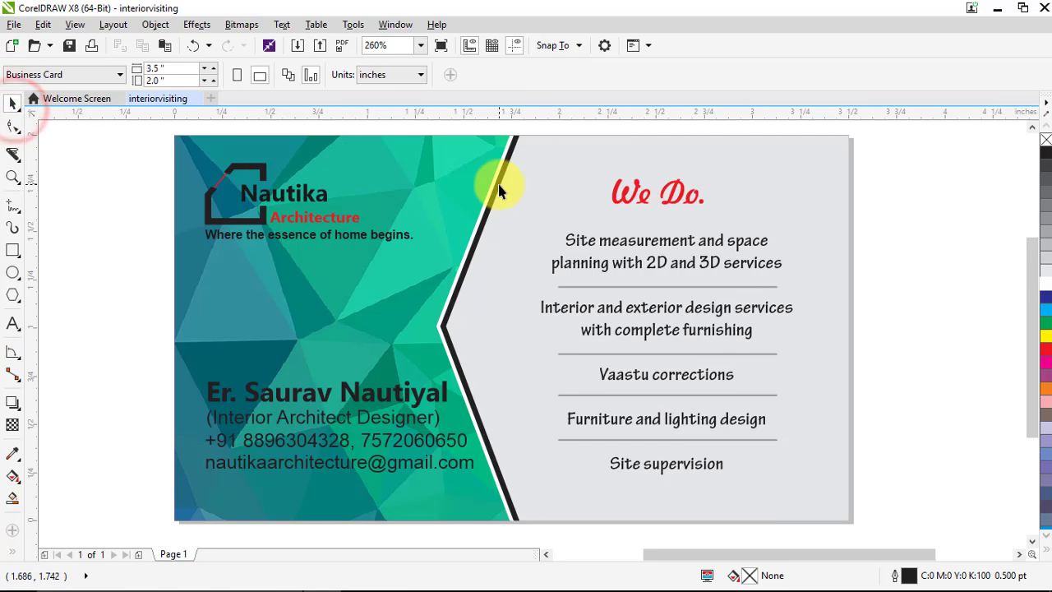
{"action": "left_click", "coordinate": [499, 190]}
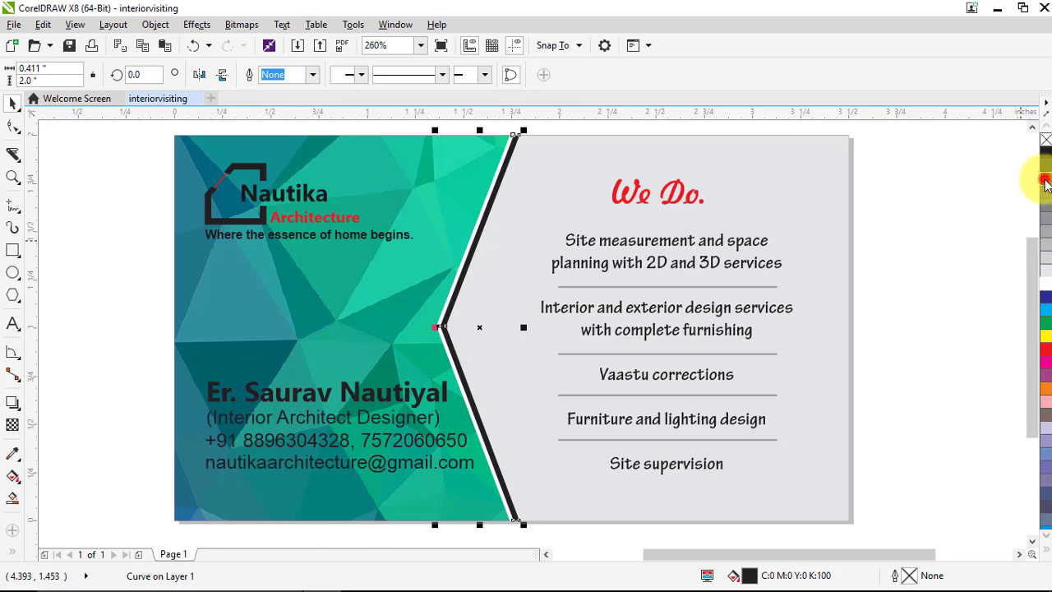
{"action": "right_click", "coordinate": [1045, 182]}
{"action": "right_click", "coordinate": [1045, 171]}
{"action": "right_click", "coordinate": [1045, 158]}
{"action": "right_click", "coordinate": [1044, 171]}
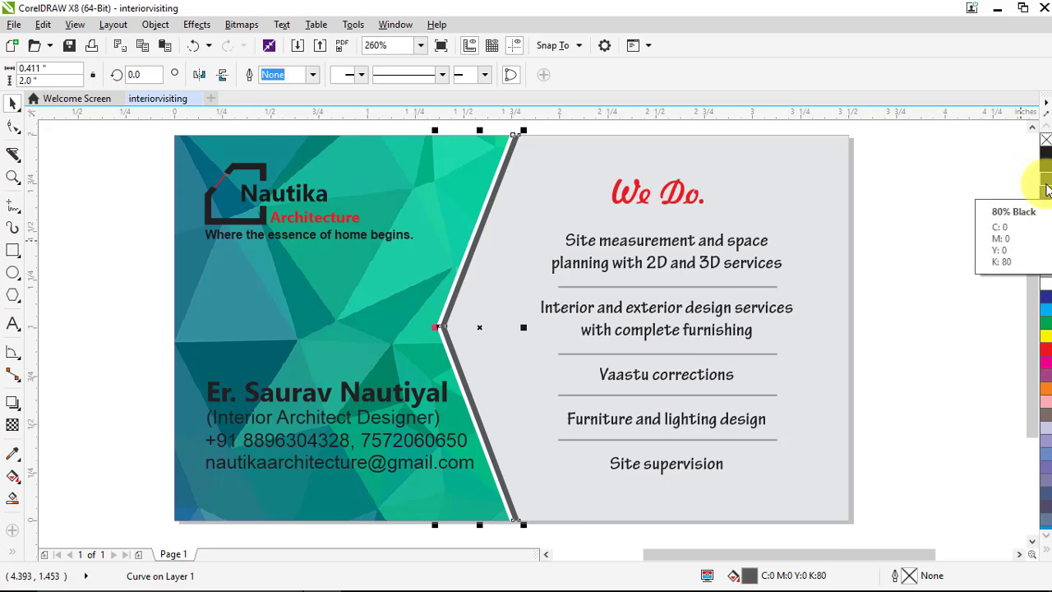
{"action": "right_click", "coordinate": [1046, 192]}
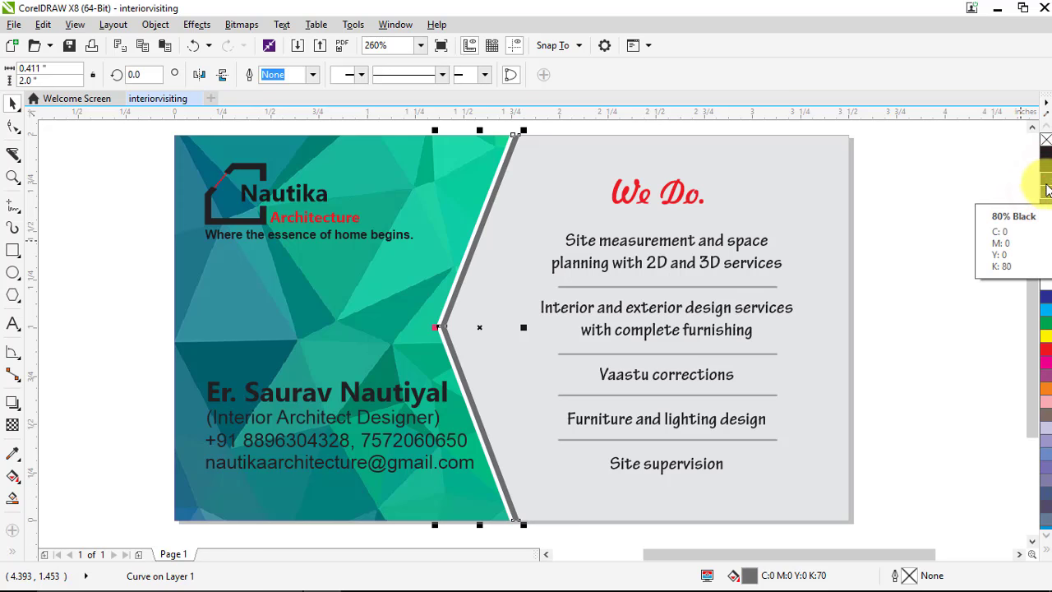
{"action": "right_click", "coordinate": [1041, 179]}
Ungroup the Nautika Architecture logo so that its parts can be edited separately.
{"action": "scroll", "coordinate": [168, 303], "scroll_direction": "down", "scroll_amount": 2}
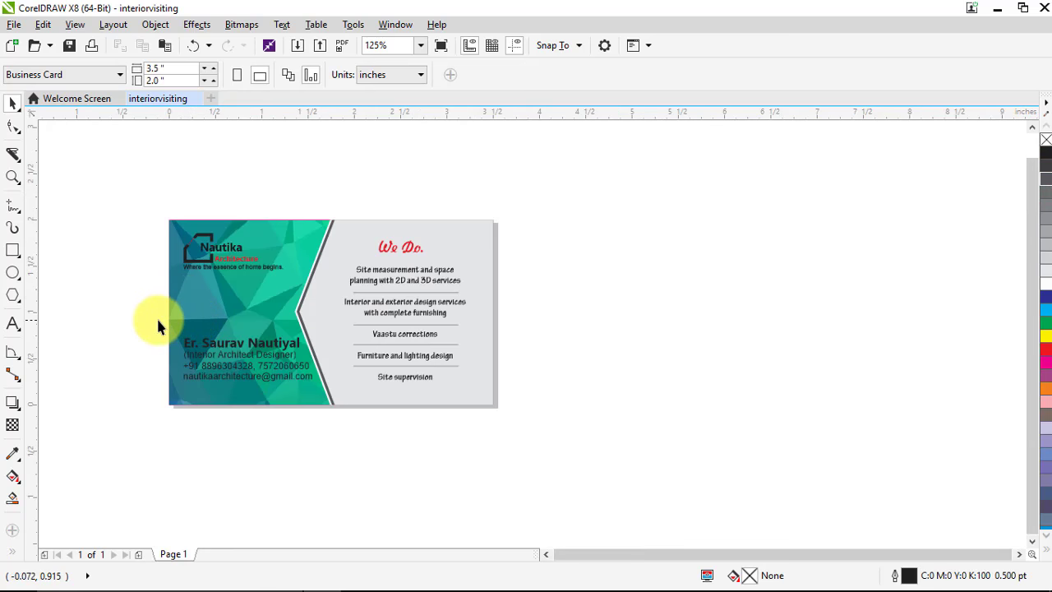
{"action": "left_click", "coordinate": [12, 178]}
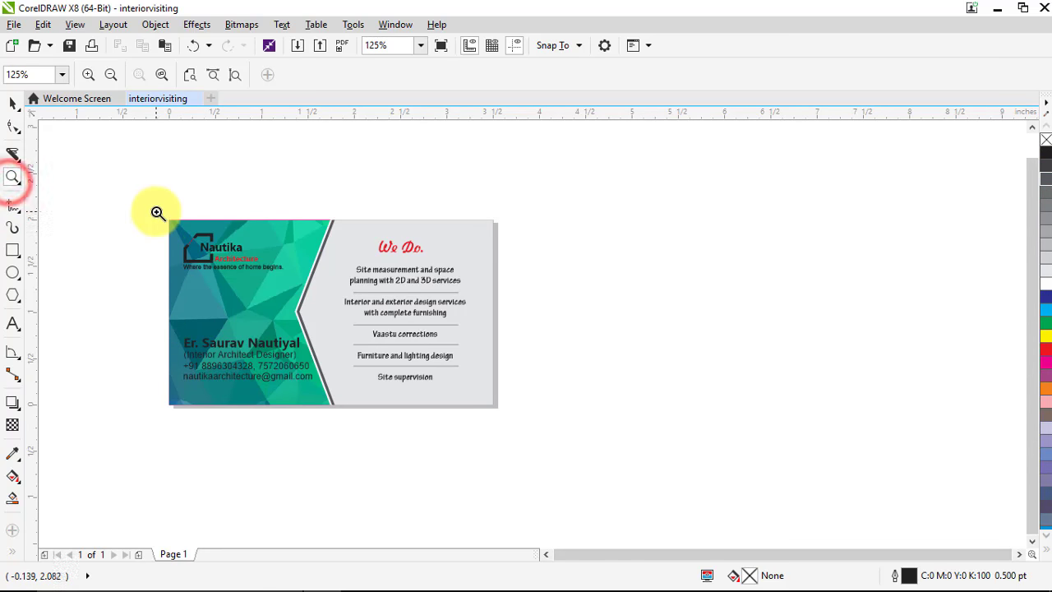
{"action": "left_click_drag", "start_coordinate": [156, 212], "coordinate": [509, 422]}
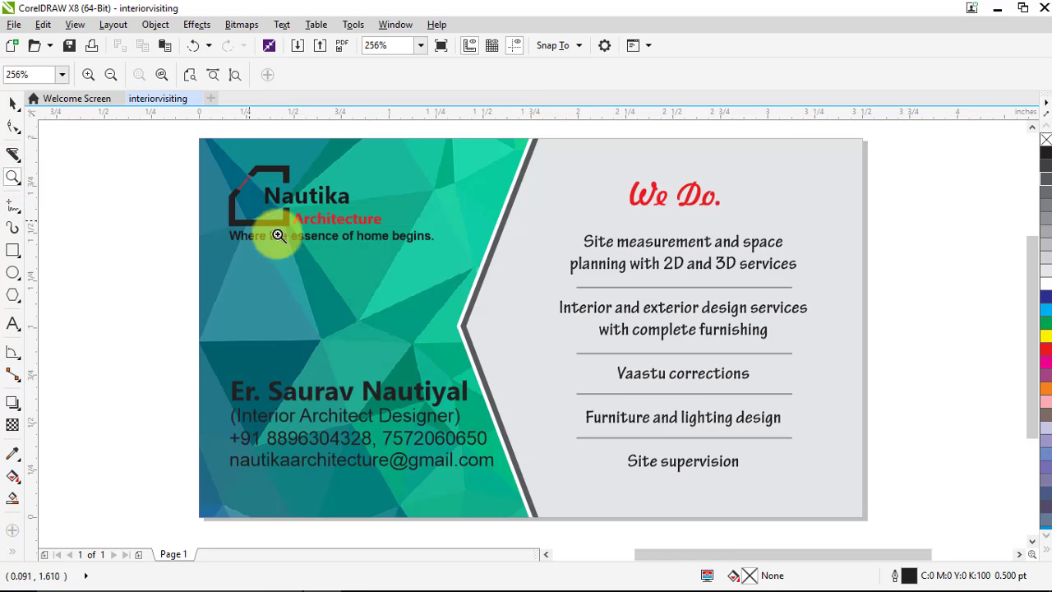
{"action": "left_click", "coordinate": [12, 102]}
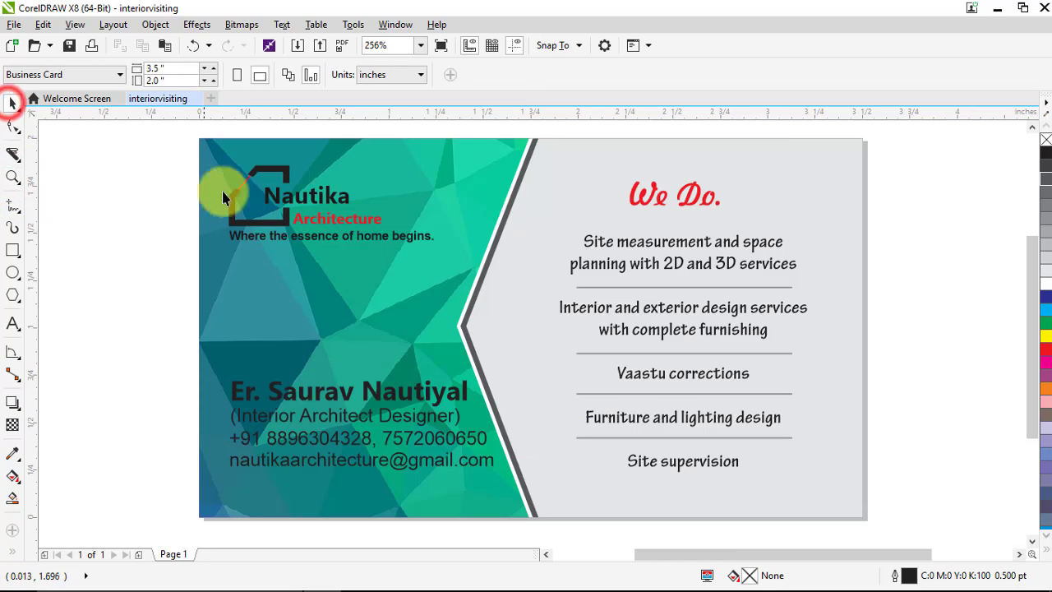
{"action": "left_click", "coordinate": [243, 191]}
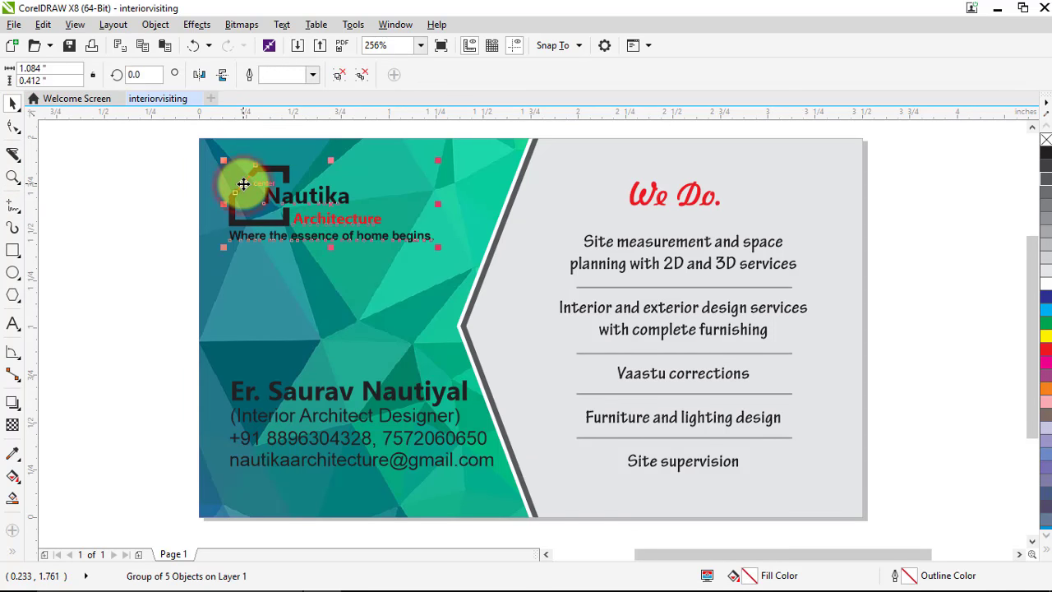
{"action": "right_click", "coordinate": [243, 184]}
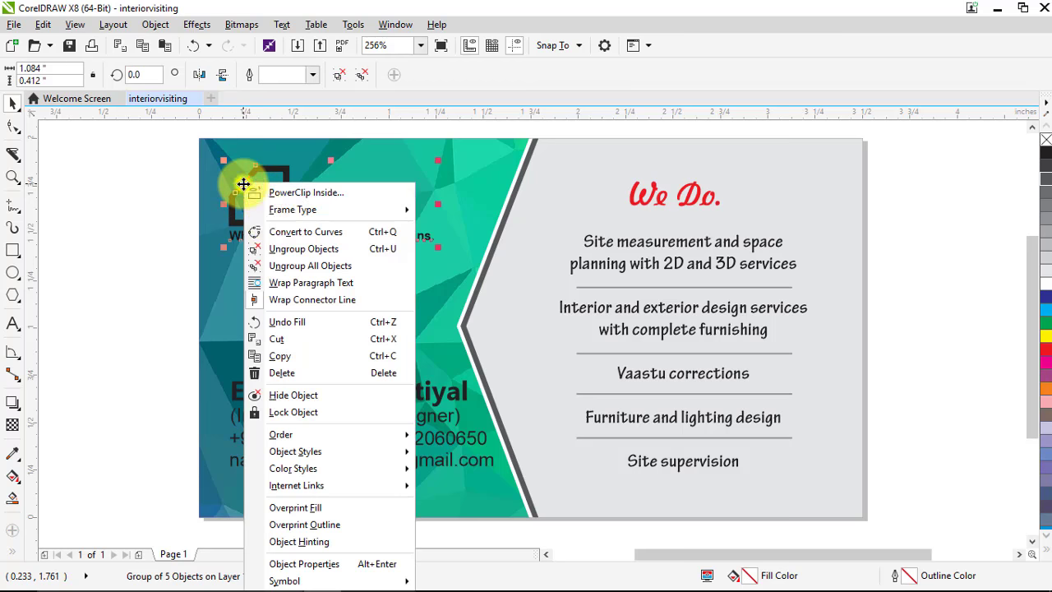
{"action": "left_click", "coordinate": [282, 248]}
{"action": "left_click", "coordinate": [102, 245]}
Recolor the logo's red word "Architecture" and the red slanted roof line white.
{"action": "left_click", "coordinate": [352, 219]}
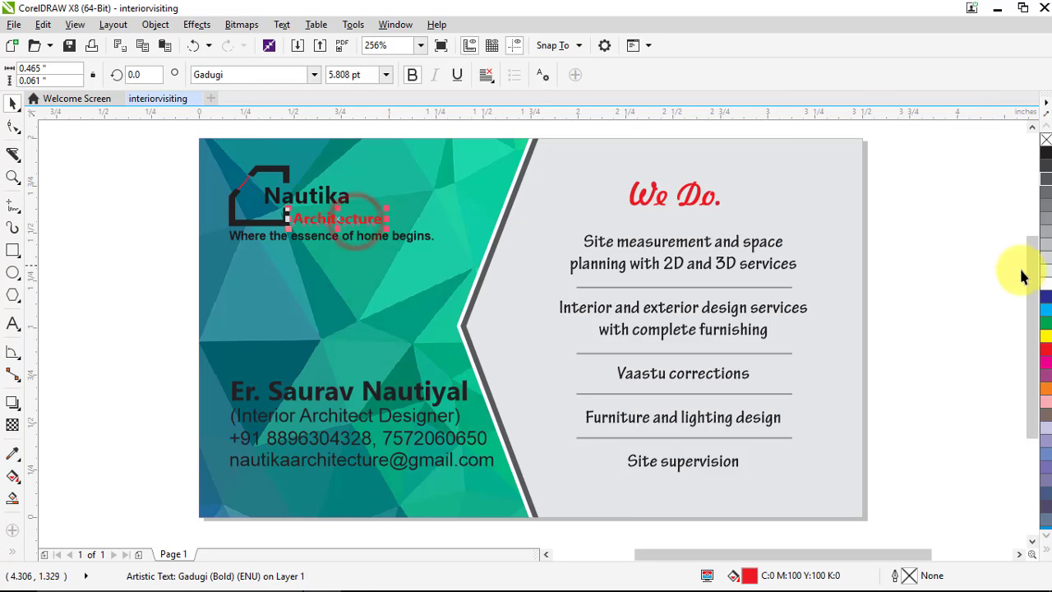
{"action": "left_click", "coordinate": [1047, 284]}
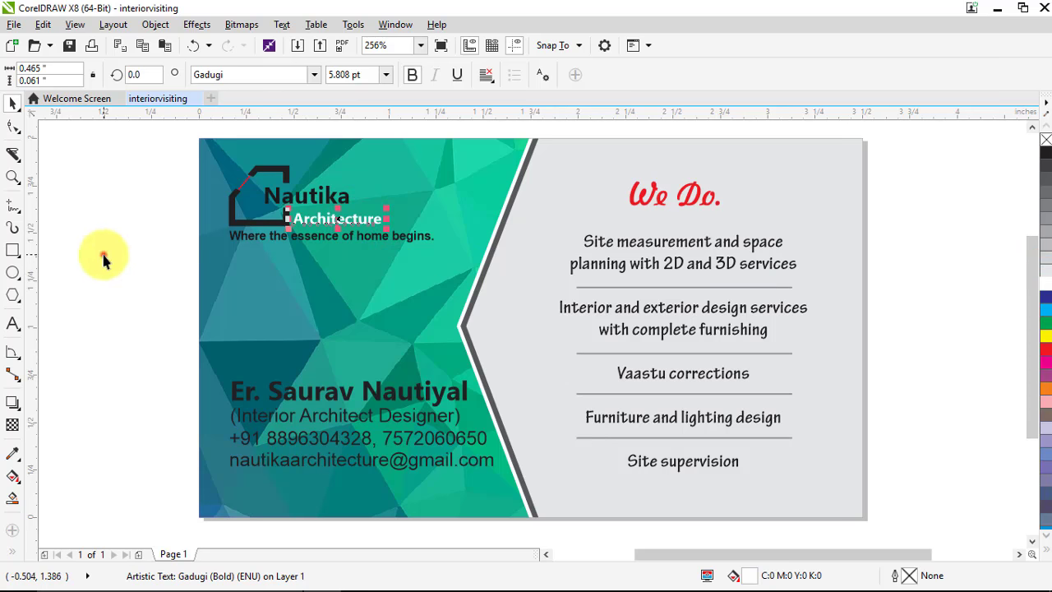
{"action": "left_click", "coordinate": [104, 254]}
{"action": "left_click", "coordinate": [244, 172]}
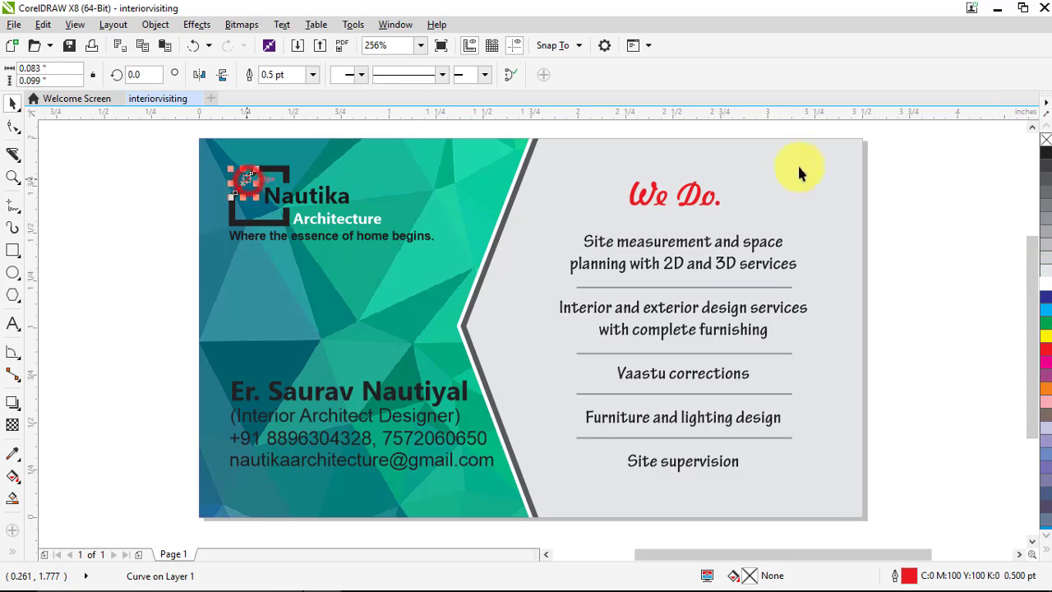
{"action": "left_click", "coordinate": [1047, 285]}
{"action": "left_click", "coordinate": [102, 304]}
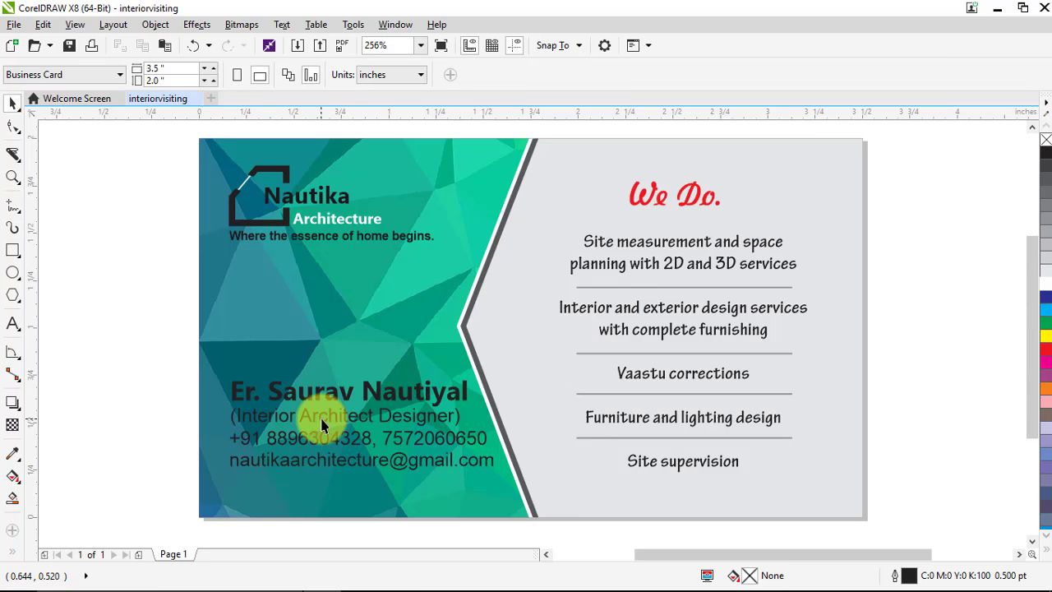
Shrink the "(Interior Architect Designer)" line about its centre to about 6 pt, 1 inch wide, and recolor it white.
{"action": "left_click", "coordinate": [370, 426]}
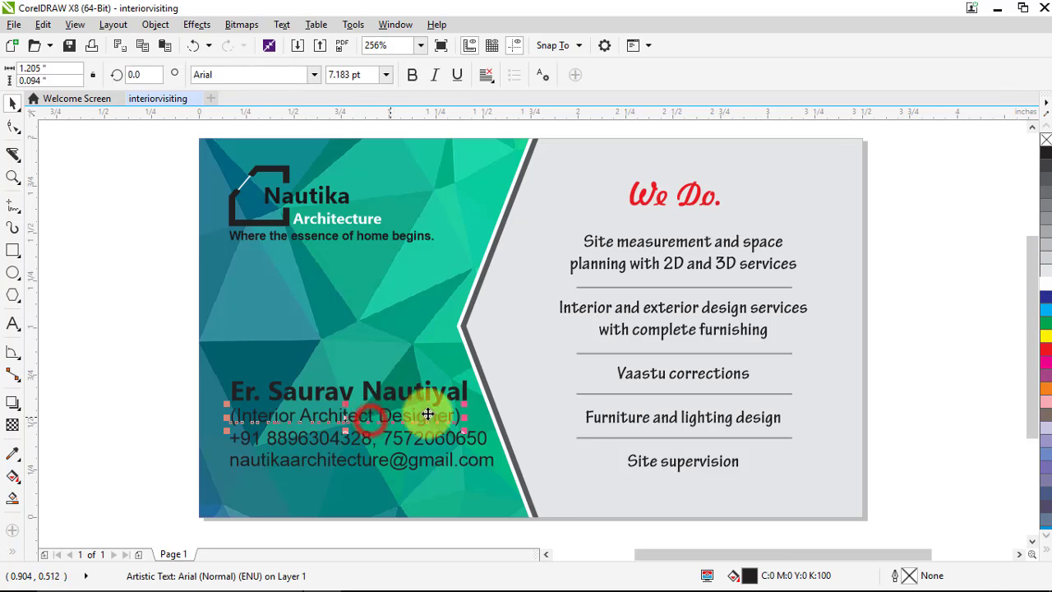
{"action": "left_click_drag", "start_coordinate": [464, 400], "coordinate": [444, 405]}
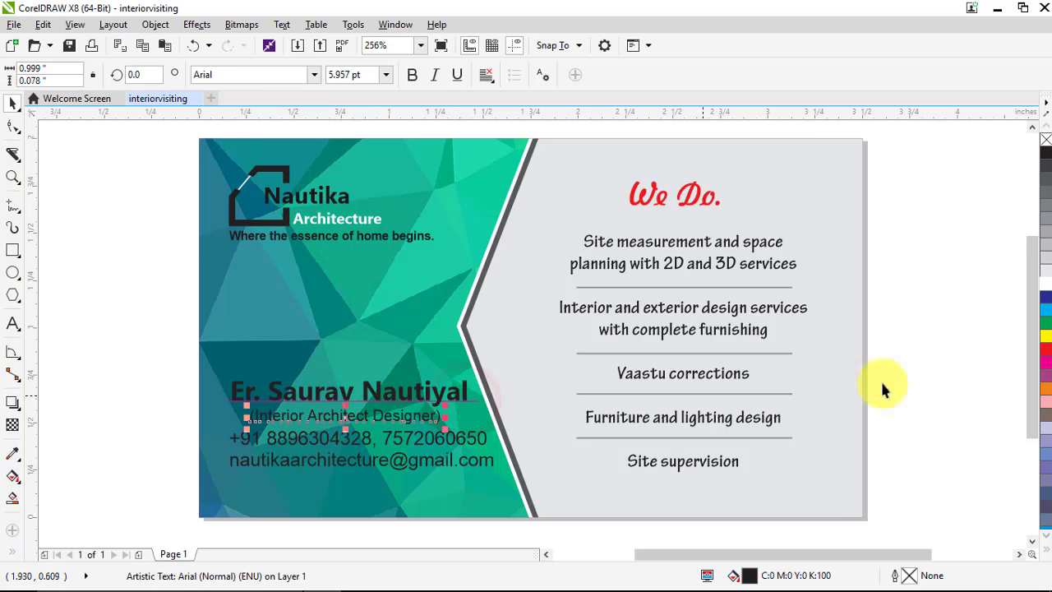
{"action": "left_click", "coordinate": [1045, 291]}
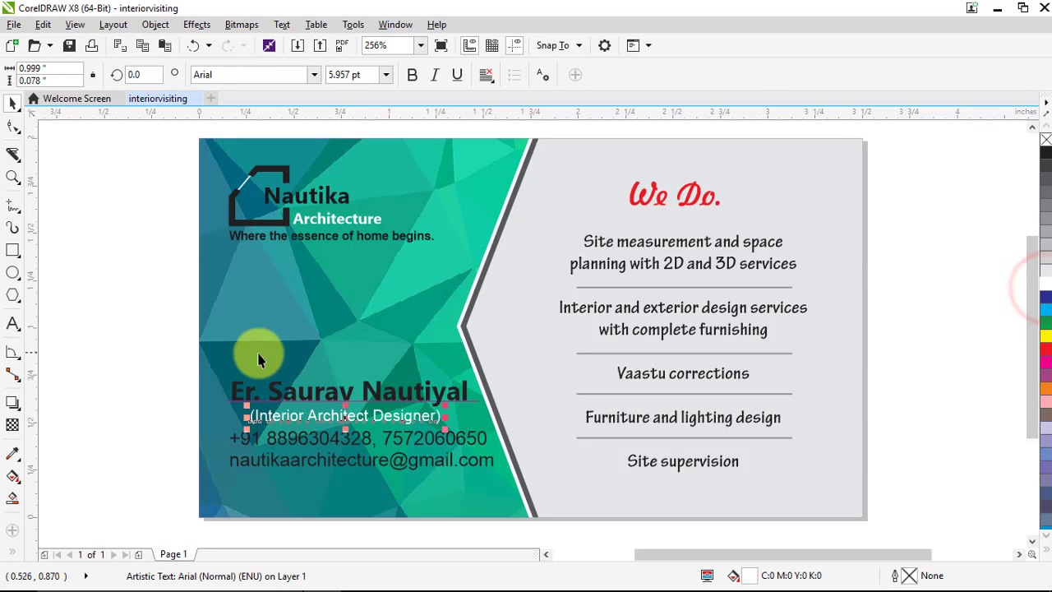
{"action": "left_click", "coordinate": [119, 353]}
{"action": "scroll", "coordinate": [137, 353], "scroll_direction": "down", "scroll_amount": 2}
{"action": "left_click", "coordinate": [668, 379]}
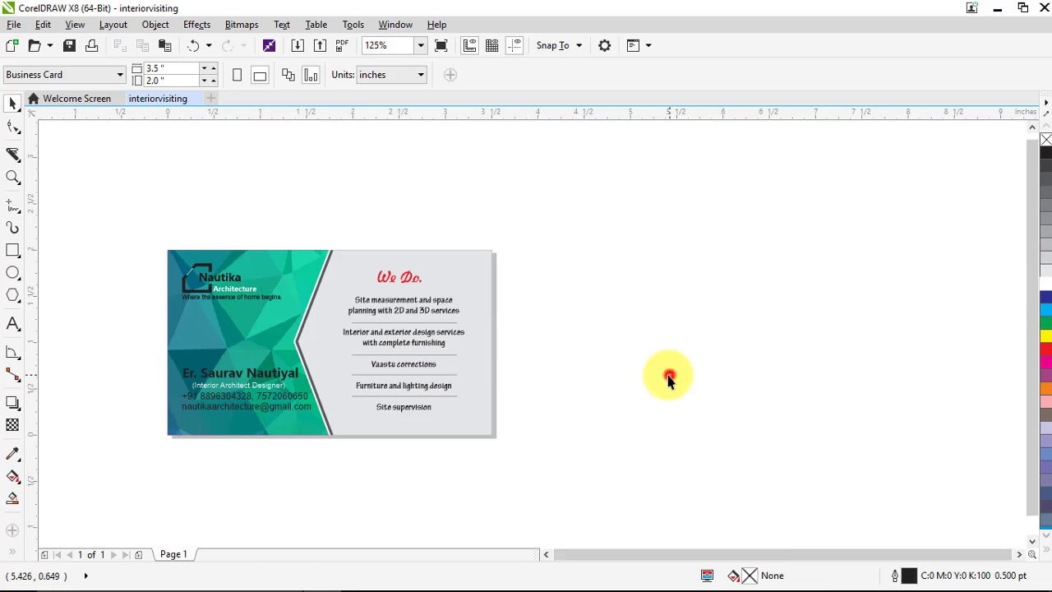
Recolor the bold name line above the job title white.
{"action": "scroll", "coordinate": [235, 399], "scroll_direction": "up", "scroll_amount": 2}
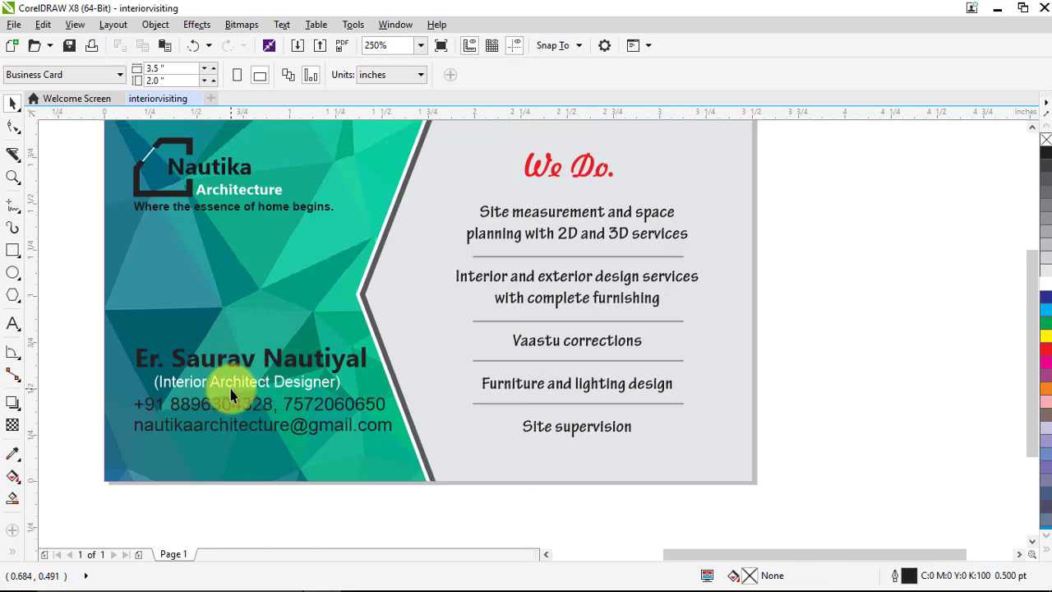
{"action": "left_click", "coordinate": [294, 362]}
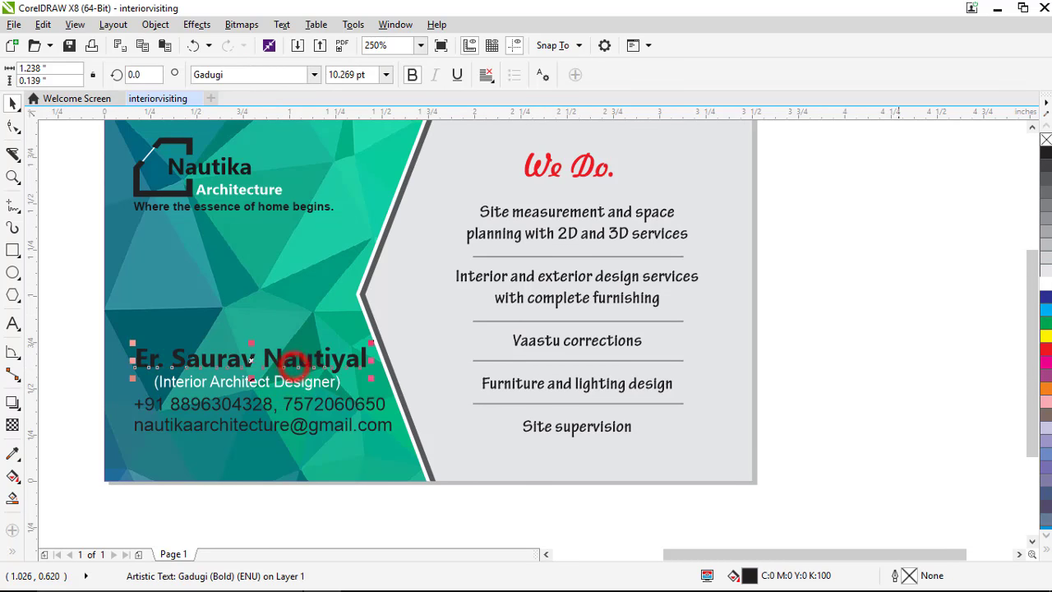
{"action": "left_click", "coordinate": [1046, 284]}
{"action": "left_click", "coordinate": [897, 314]}
Recolor the phone number and e-mail lines below the job title white.
{"action": "left_click", "coordinate": [297, 408]}
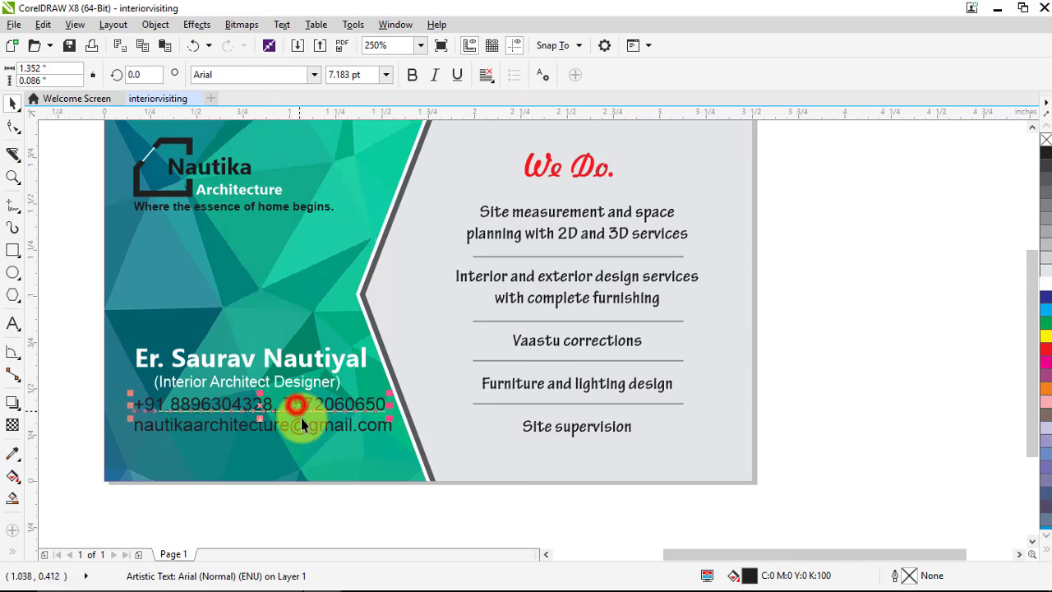
{"action": "left_click", "coordinate": [304, 425], "text": "shift"}
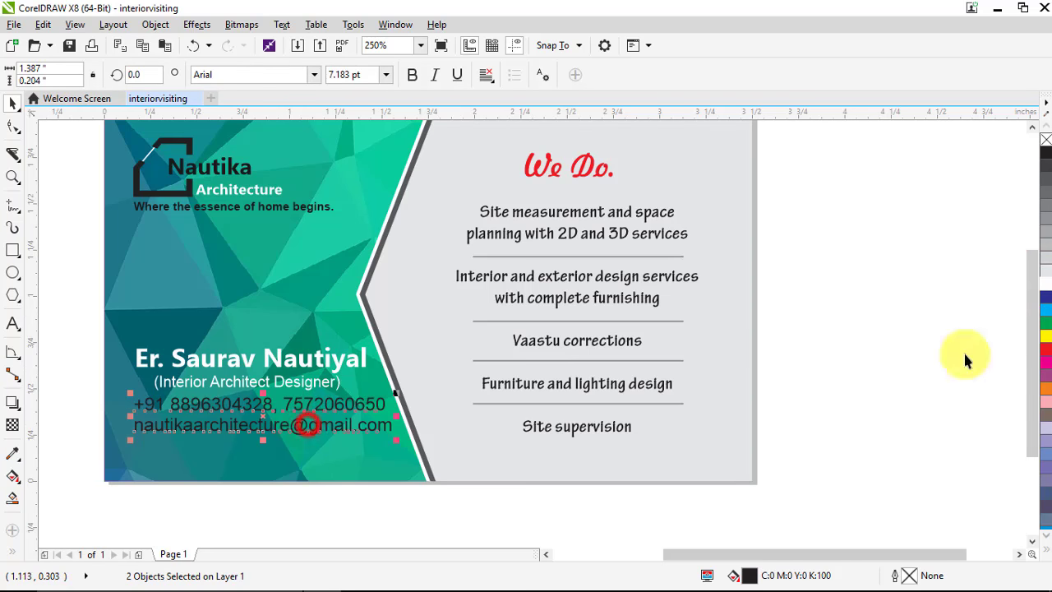
{"action": "left_click", "coordinate": [1046, 284]}
{"action": "left_click", "coordinate": [896, 335]}
{"action": "scroll", "coordinate": [282, 422], "scroll_direction": "down", "scroll_amount": 2}
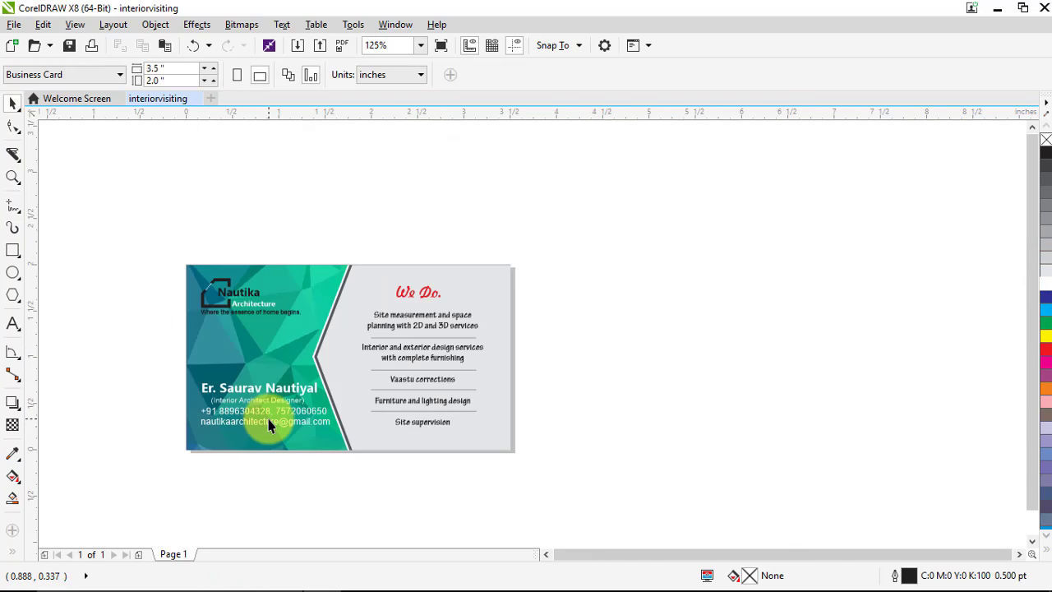
{"action": "scroll", "coordinate": [272, 423], "scroll_direction": "up", "scroll_amount": 2}
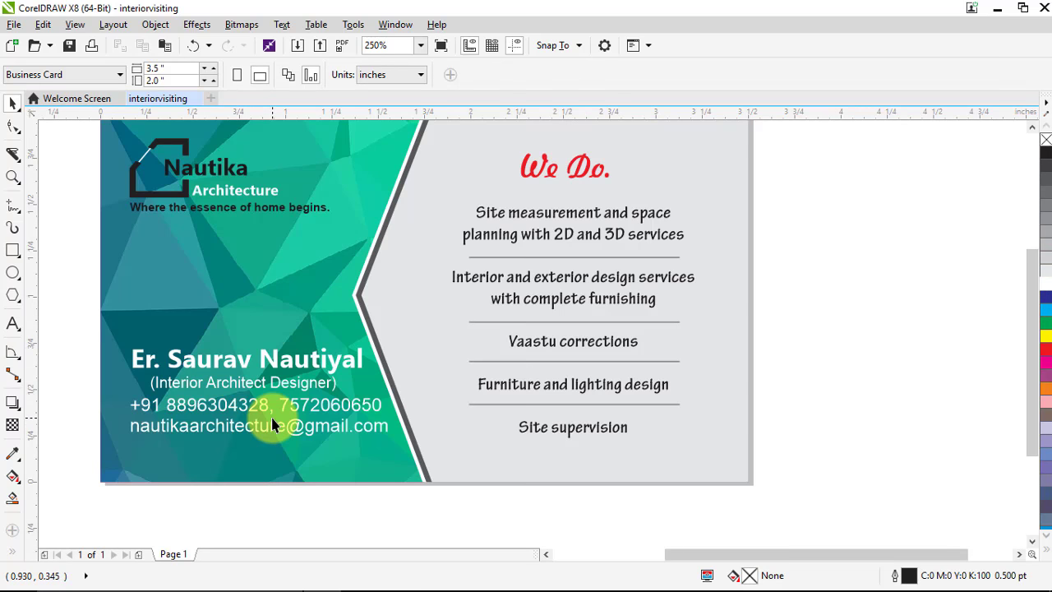
{"action": "scroll", "coordinate": [337, 234], "scroll_direction": "down", "scroll_amount": 2}
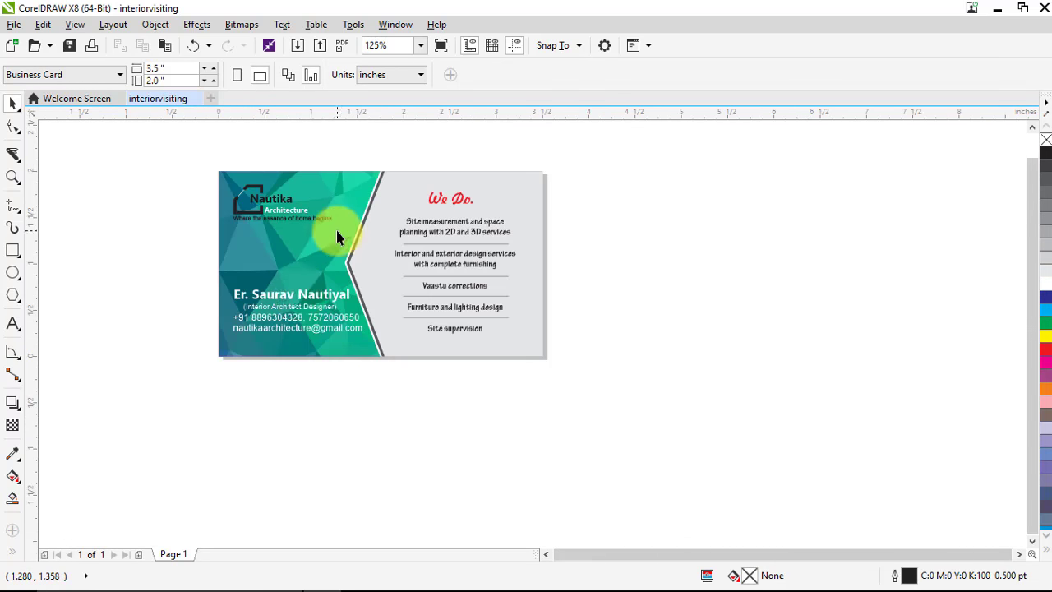
{"action": "left_click_drag", "start_coordinate": [403, 353], "coordinate": [401, 302]}
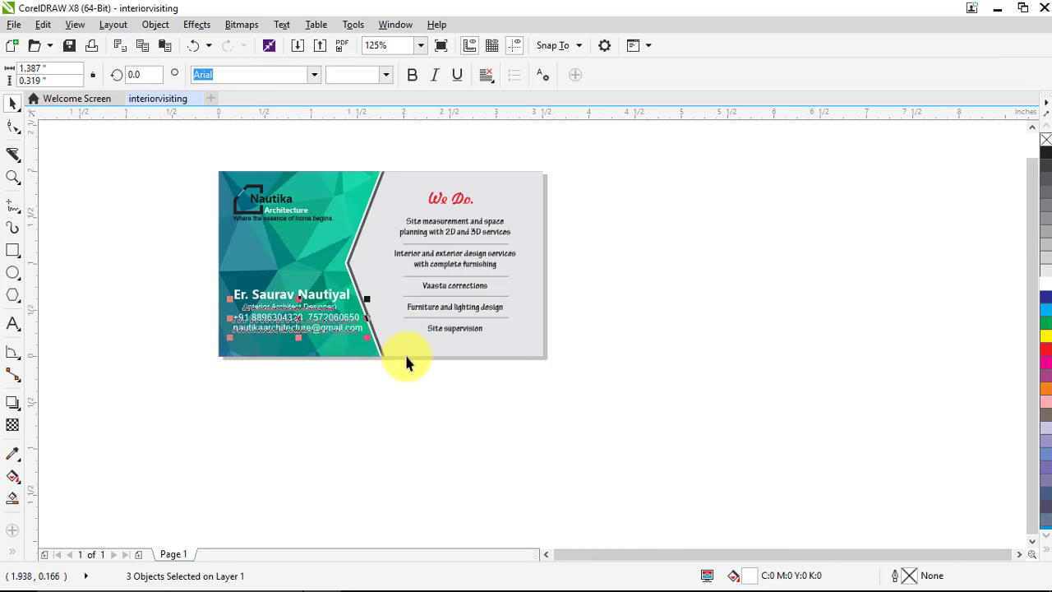
{"action": "left_click", "coordinate": [415, 384]}
{"action": "key", "text": "F4"}
{"action": "left_click", "coordinate": [172, 404]}
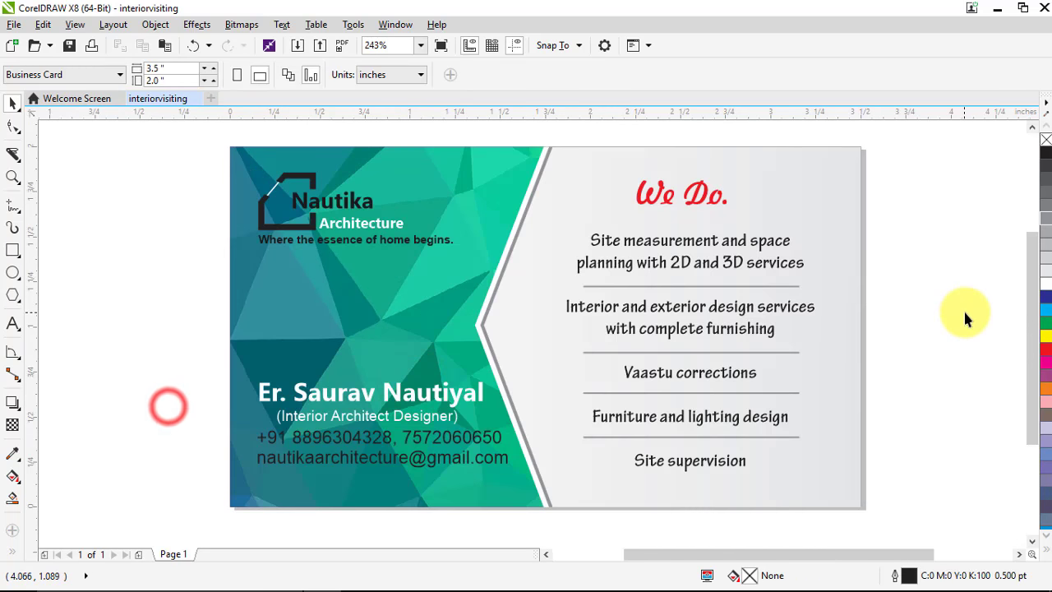